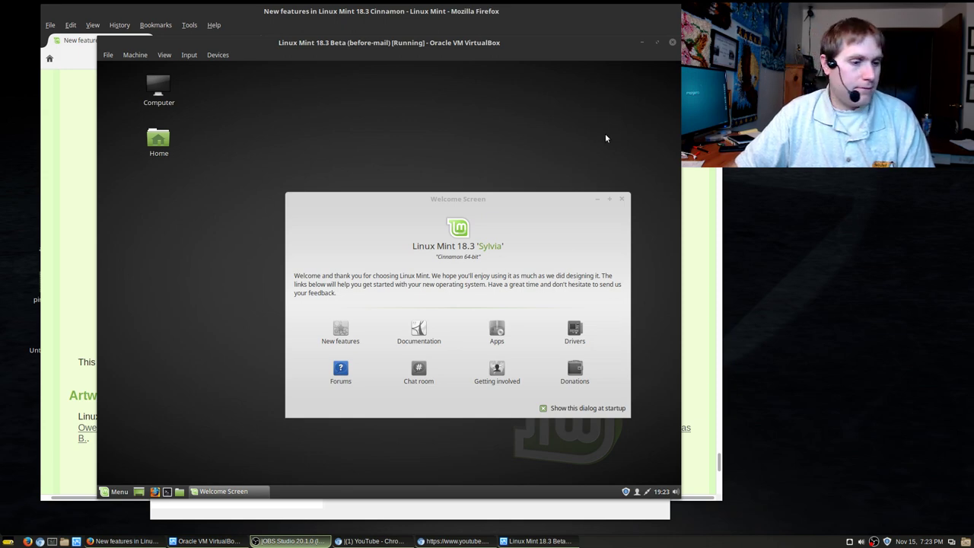
- Switch the Linux Mint 18.3 Beta virtual machine to full screen and close its Welcome Screen
click(450, 541)
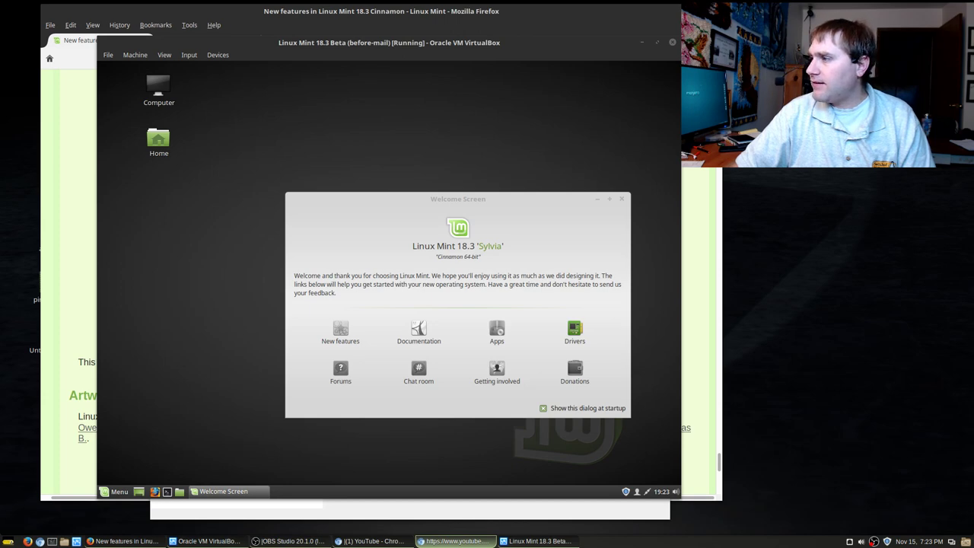
click(605, 43)
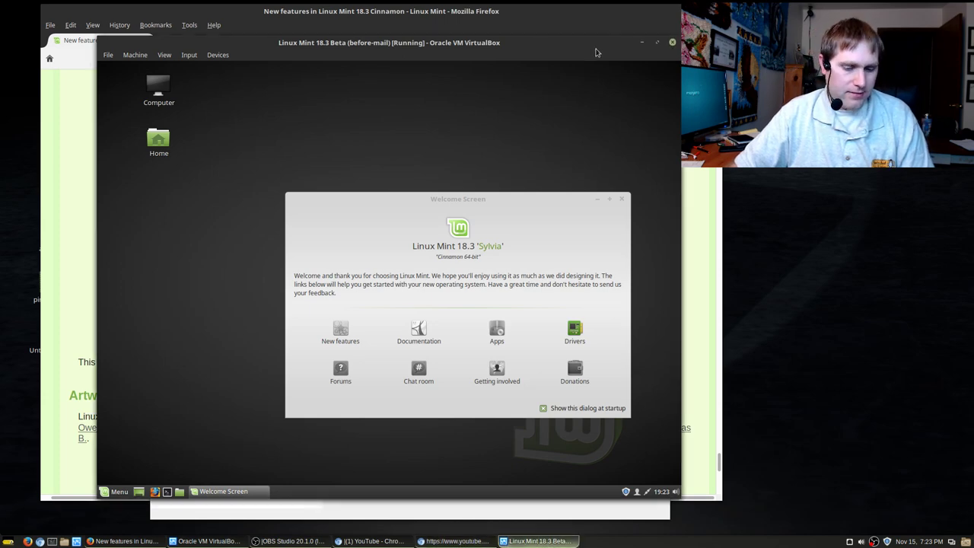
key(ctrl+f)
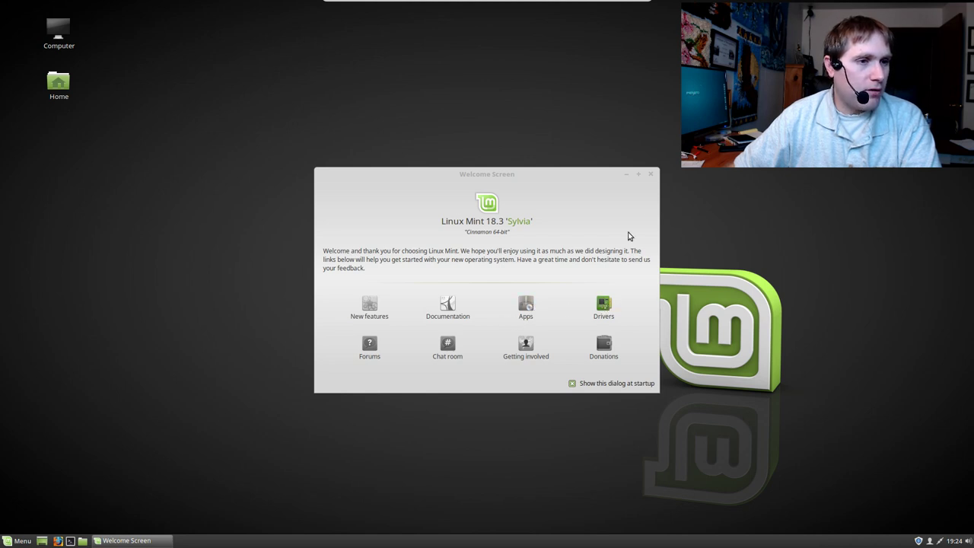
click(651, 174)
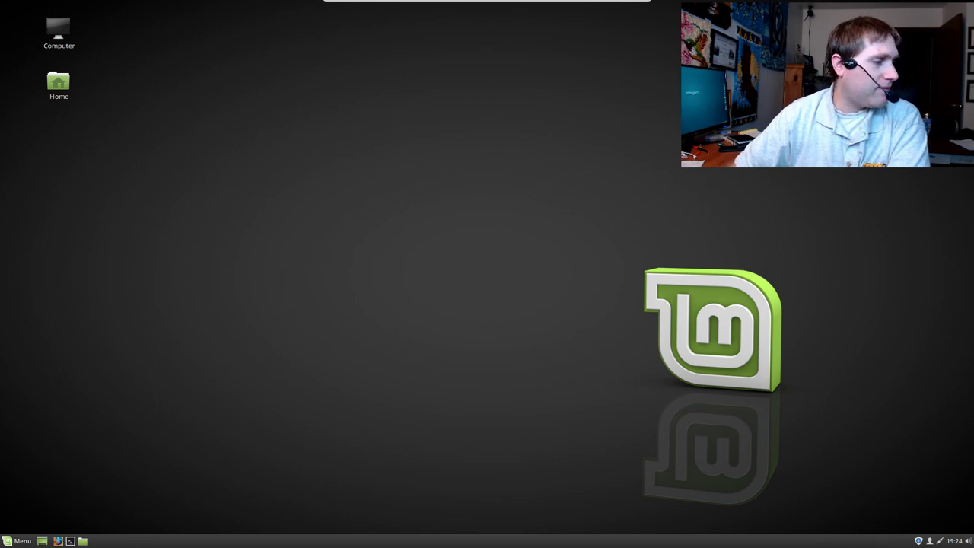
- Look through the application categories in the Mint menu, from Accessories down to Places
click(17, 541)
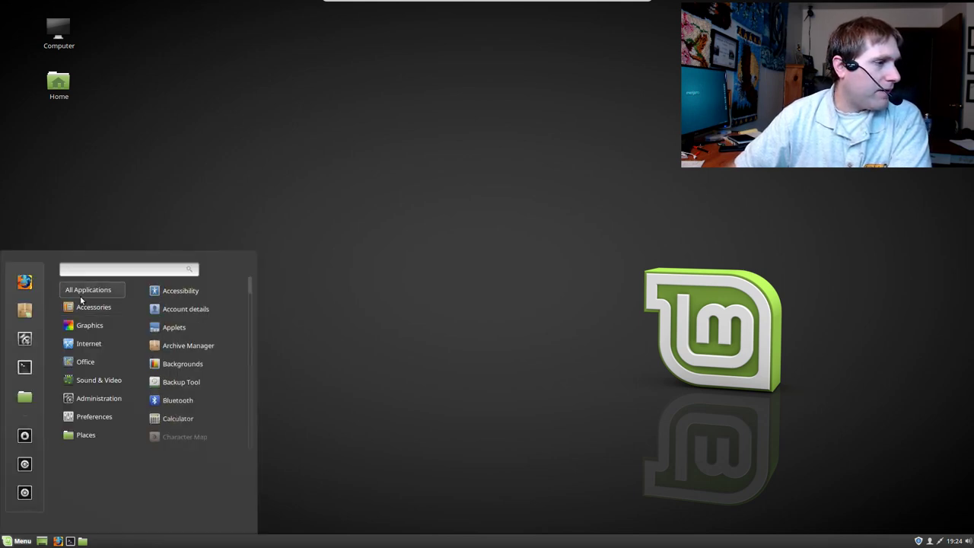
mouse_move(84, 305)
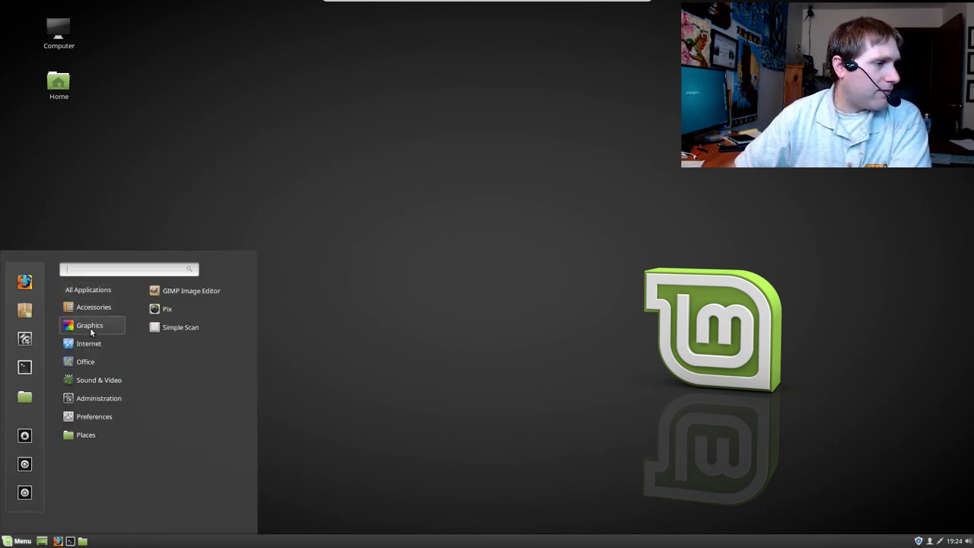
mouse_move(93, 345)
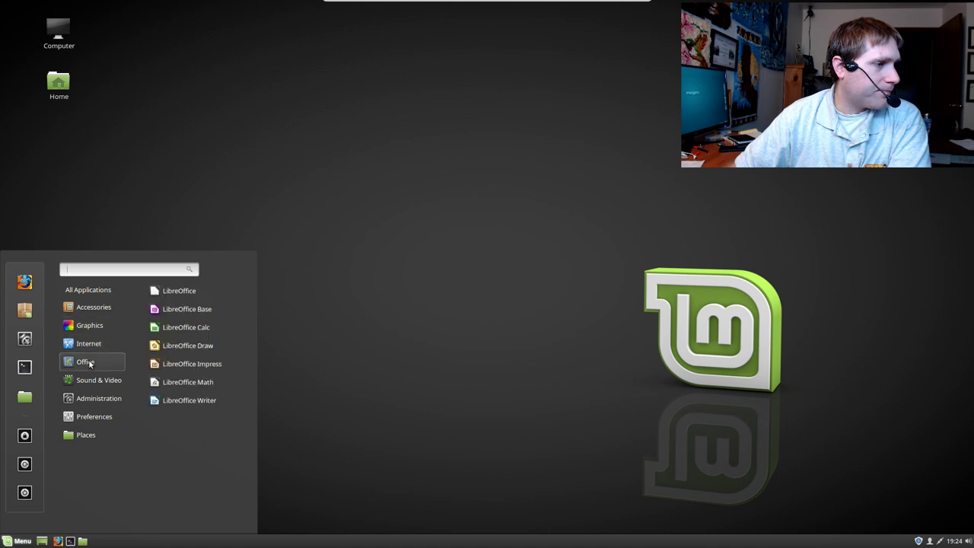
mouse_move(87, 381)
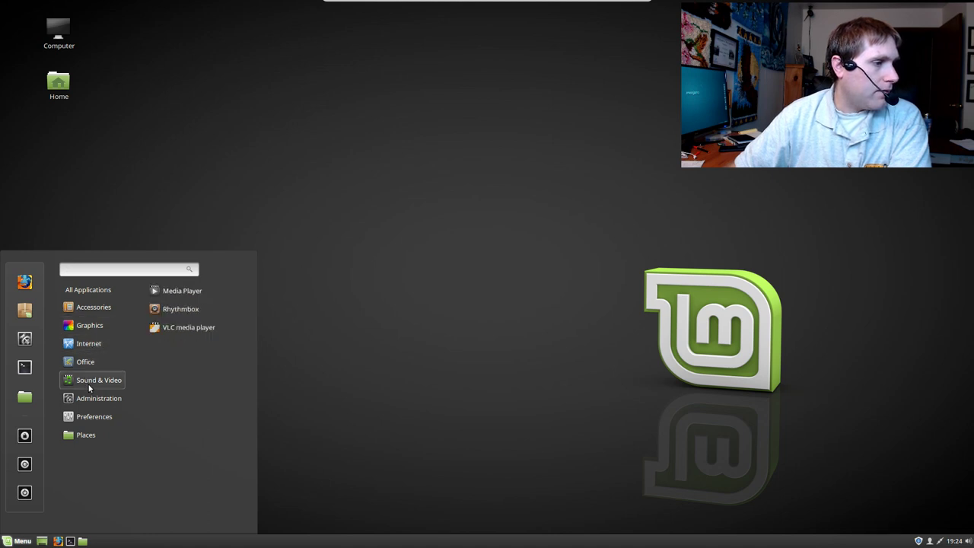
mouse_move(89, 401)
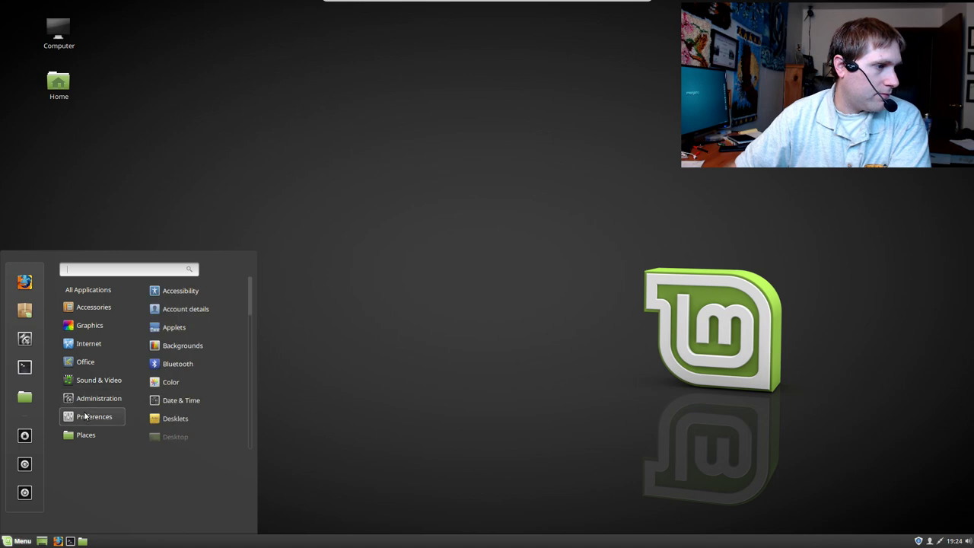
mouse_move(87, 436)
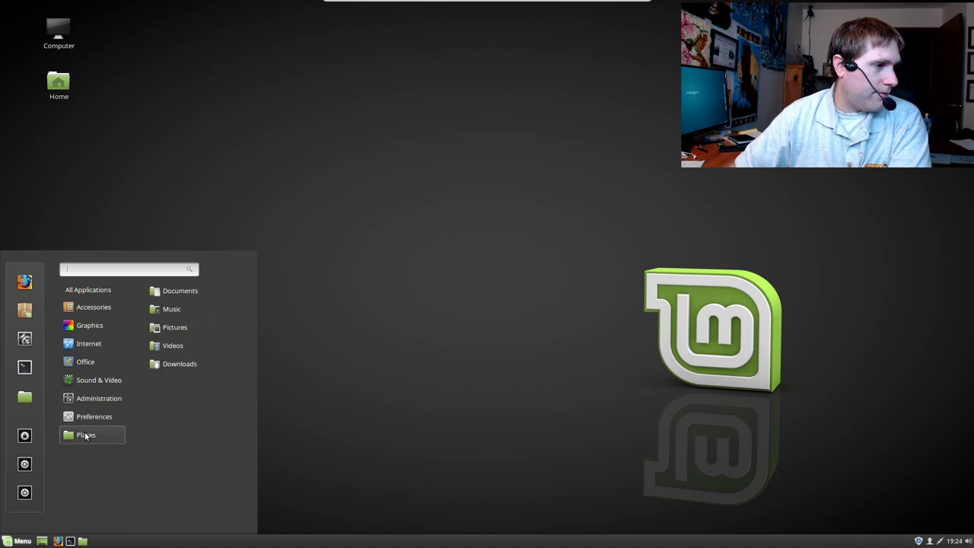
- Open the Themes page of System Settings and set the window borders to Mint-Y-Dark
click(24, 339)
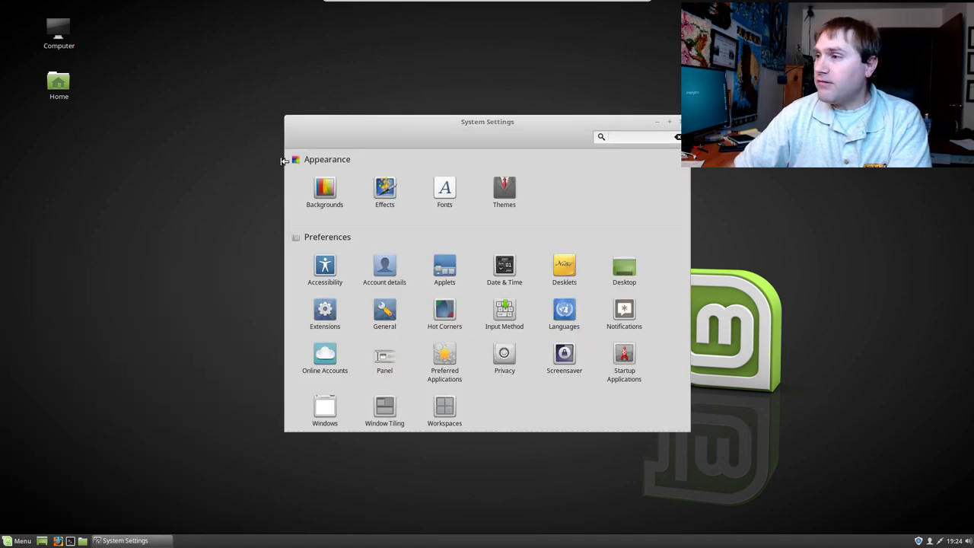
drag(460, 114, 338, 102)
click(571, 157)
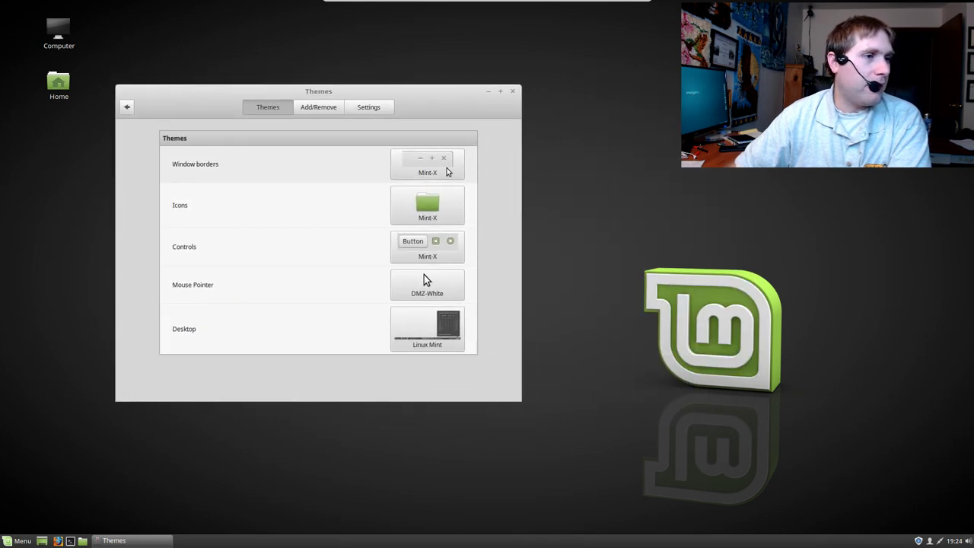
click(447, 171)
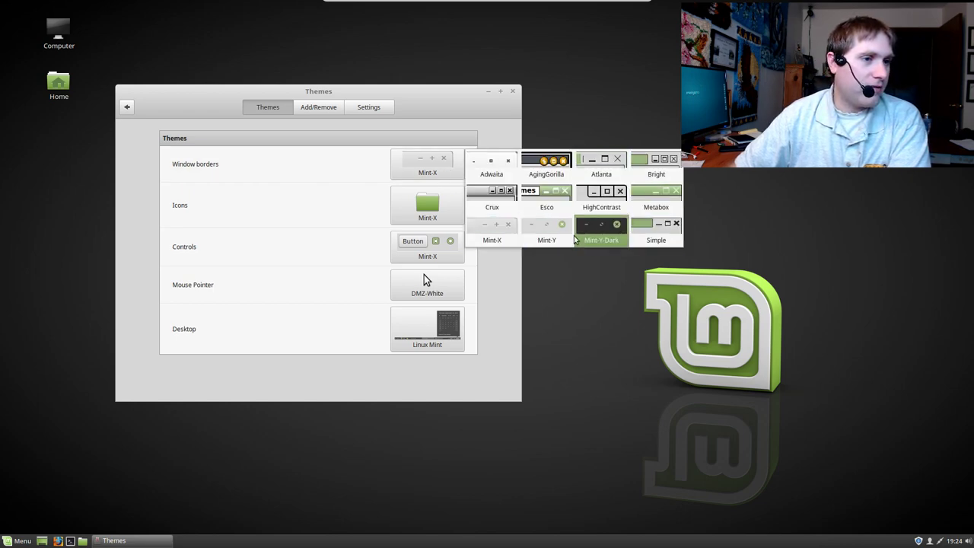
click(601, 236)
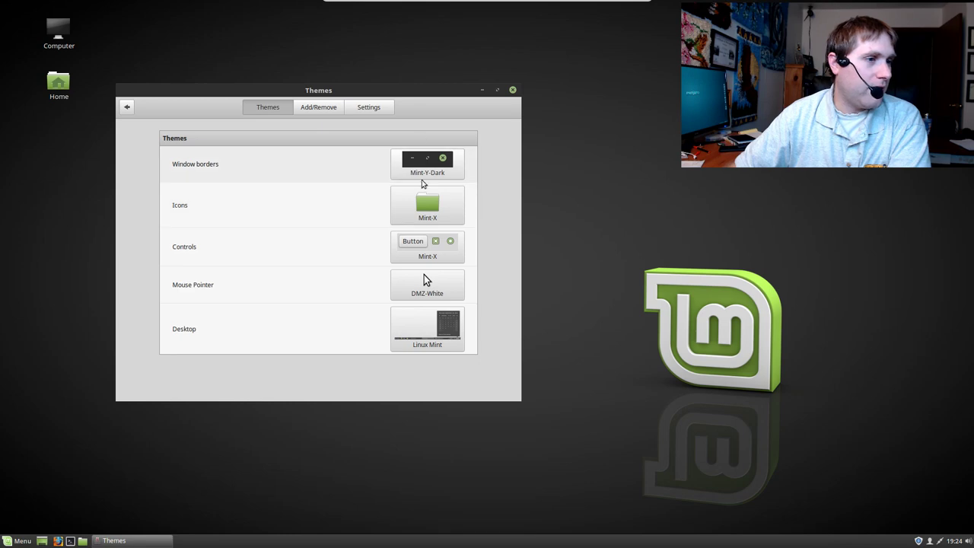
- Set the icons to Adwaita and the controls to Mint-Y-Darker, trying Mint-Y-Dark for the controls first
click(448, 206)
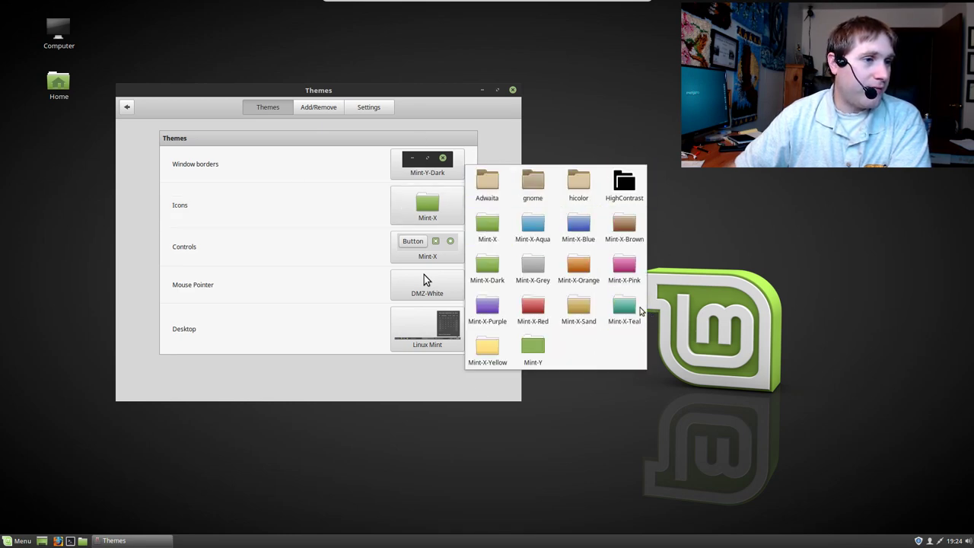
click(487, 187)
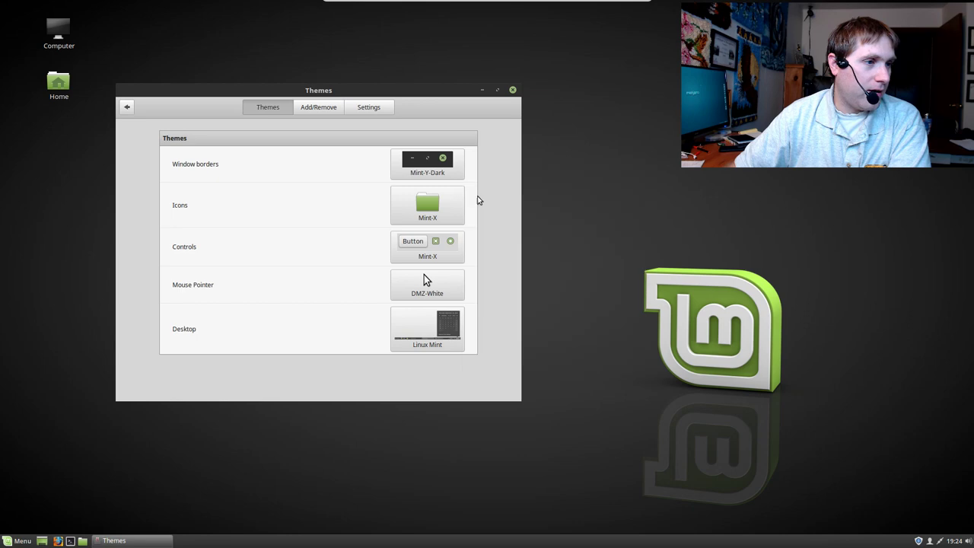
click(411, 245)
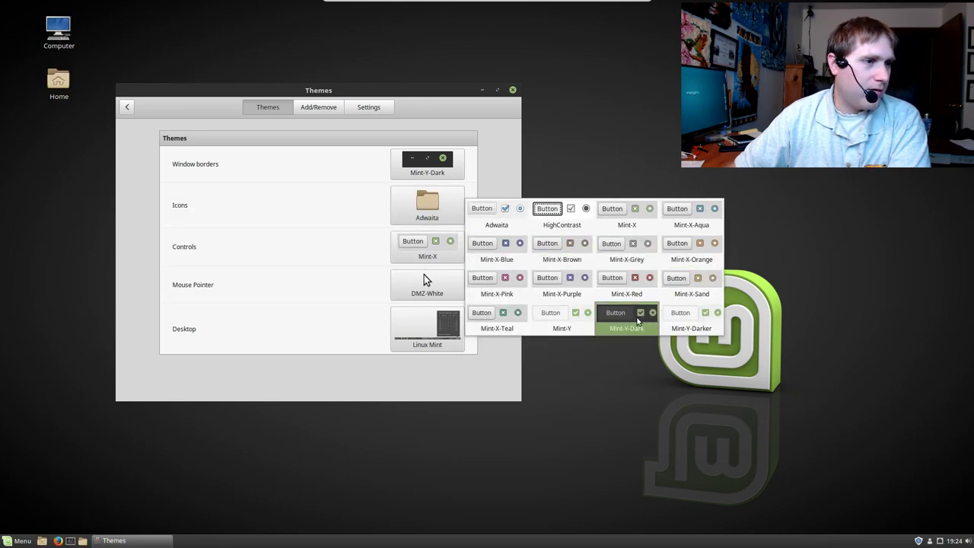
click(637, 321)
click(423, 251)
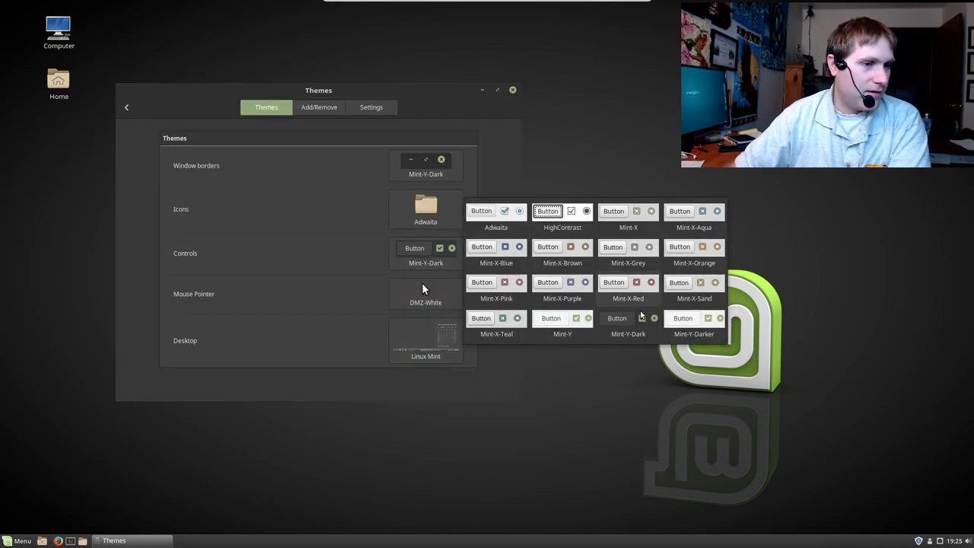
click(689, 324)
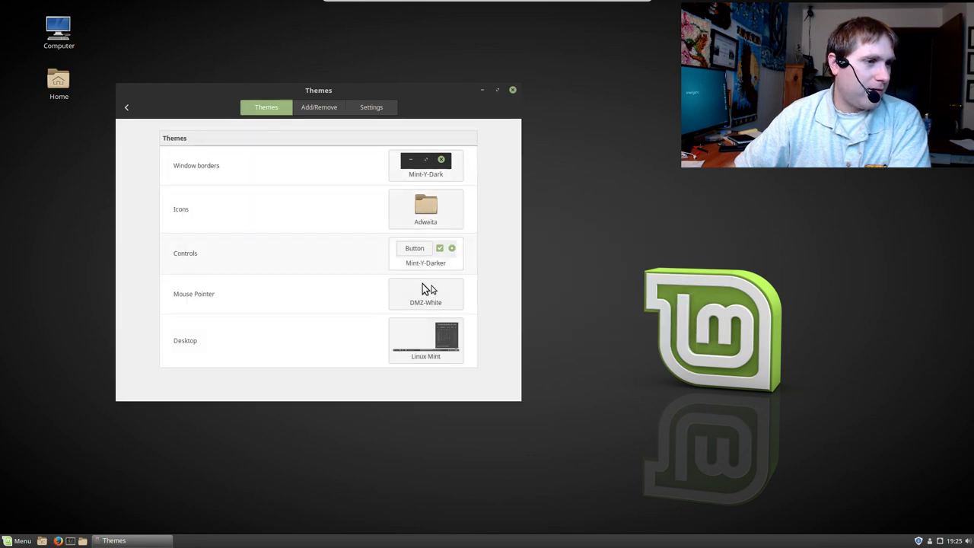
- View the mouse pointer and desktop theme choices and check how the Mint menu looks with the current theme
click(444, 293)
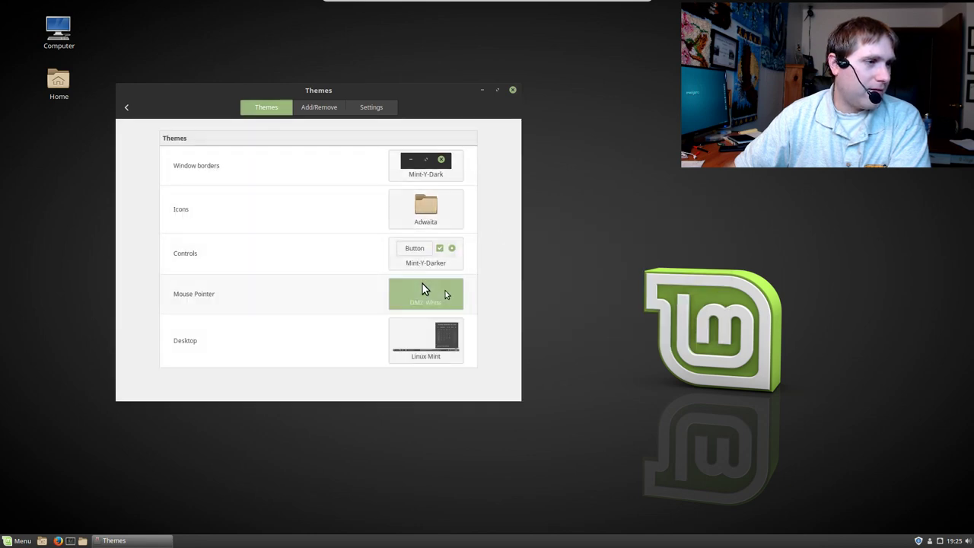
click(424, 330)
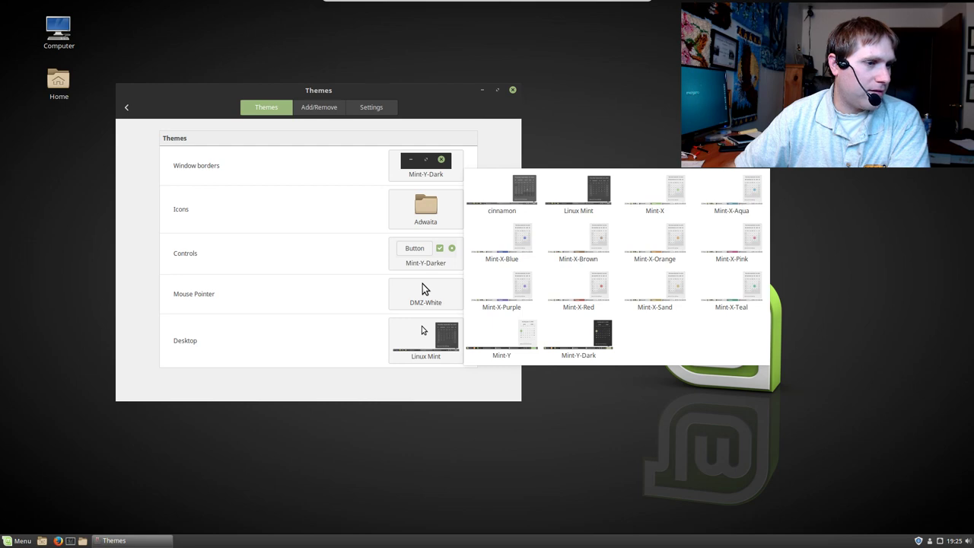
click(22, 544)
click(17, 540)
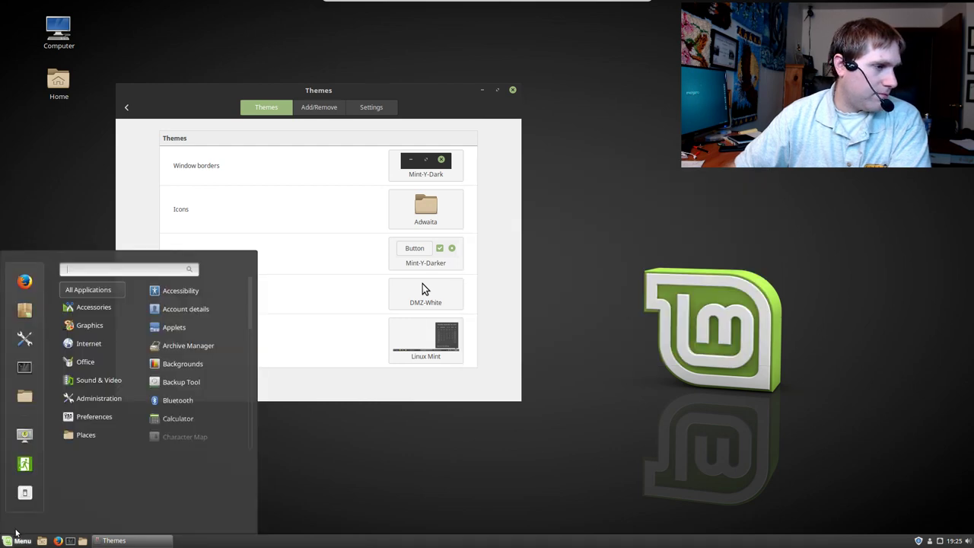
click(508, 239)
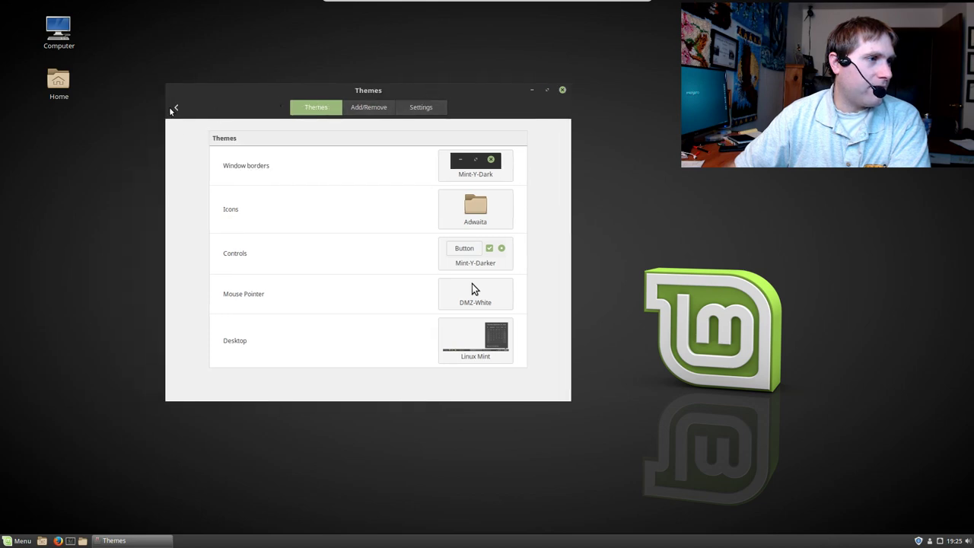
- Go back to the System Settings overview, open Online Accounts and look through the account types on offer
click(174, 108)
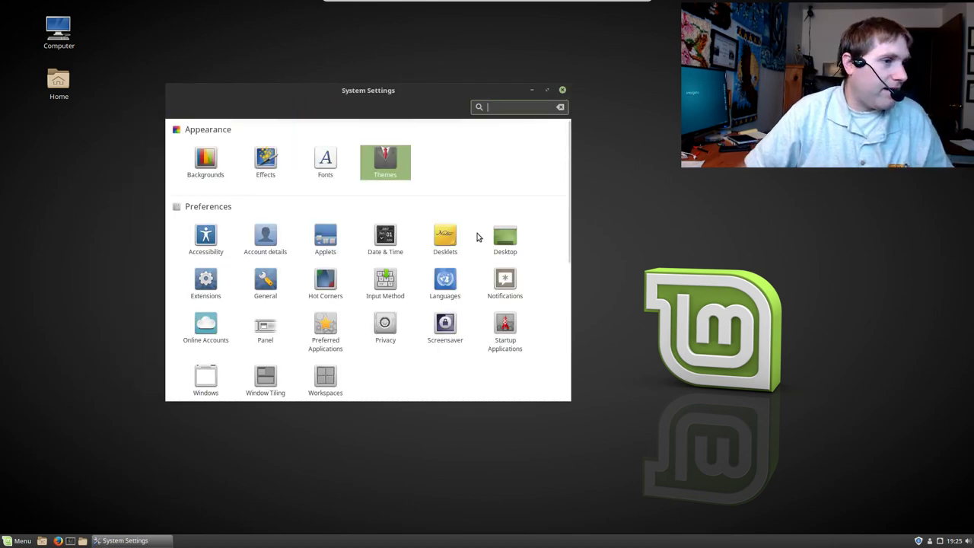
scroll(478, 352, down, 2)
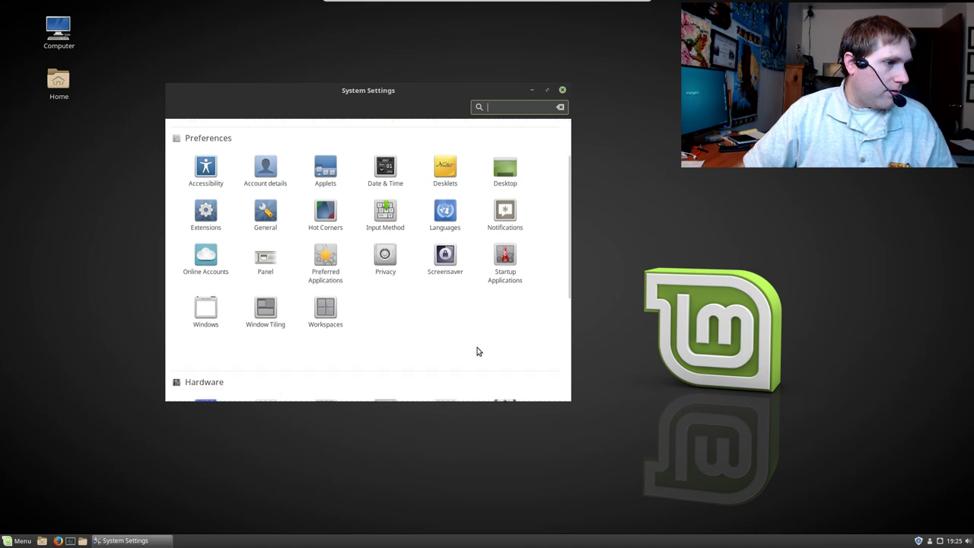
scroll(478, 352, down, 1)
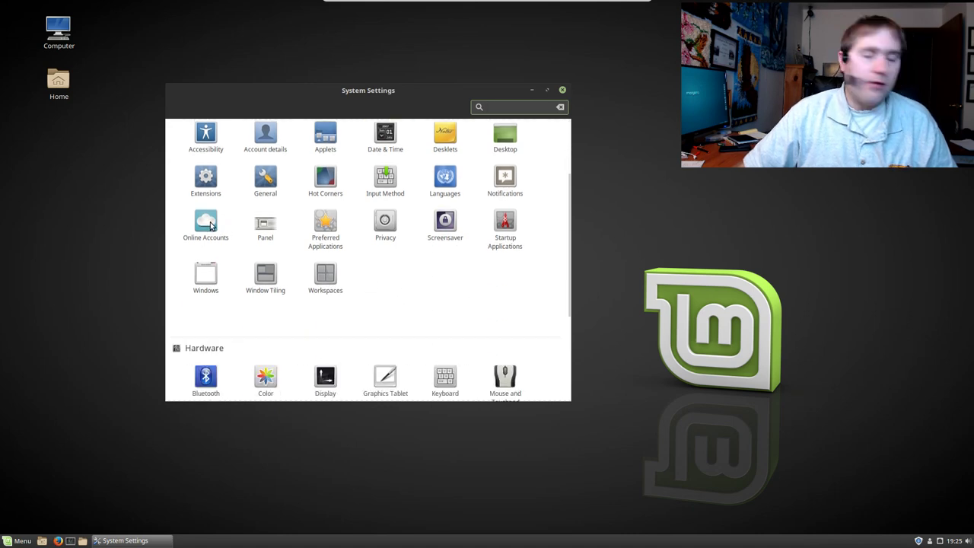
click(210, 225)
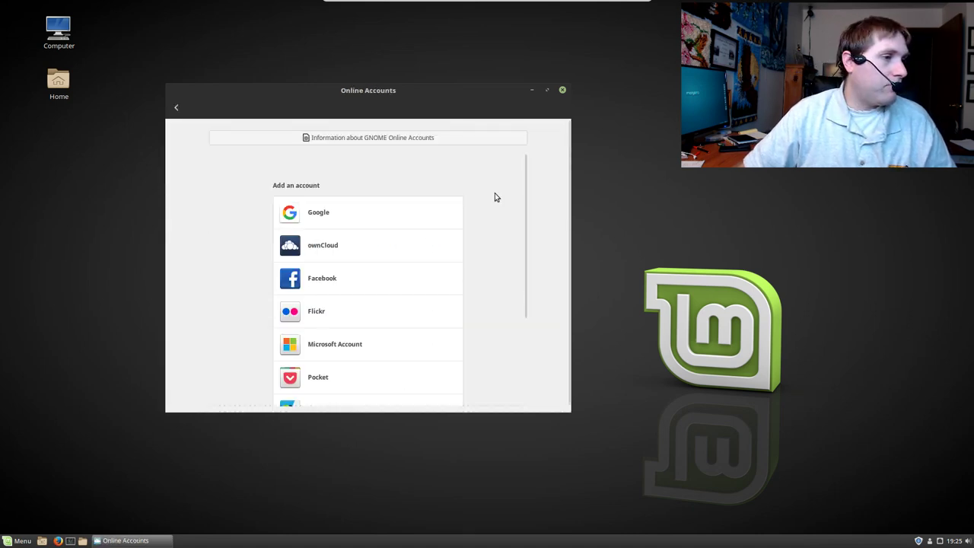
drag(479, 94, 473, 66)
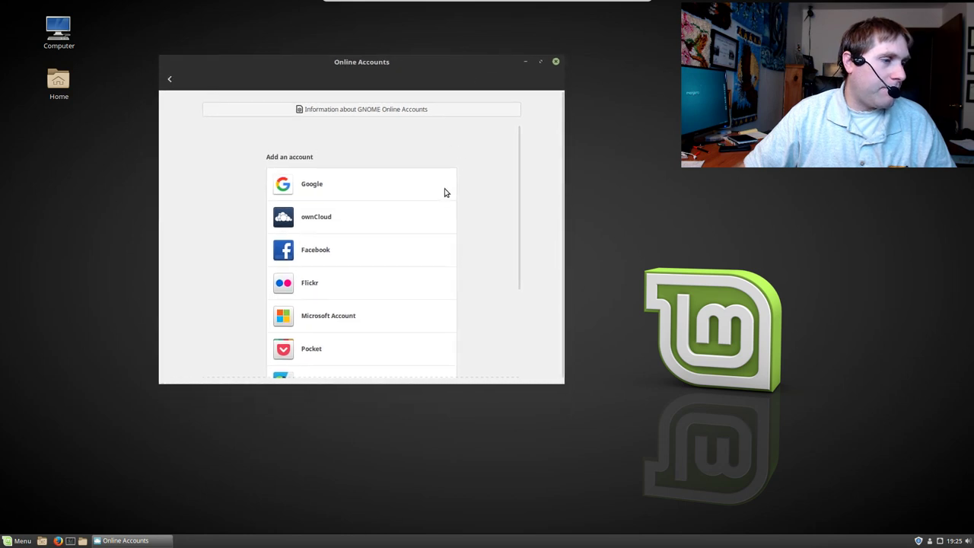
scroll(429, 203, down, 1)
scroll(400, 221, down, 3)
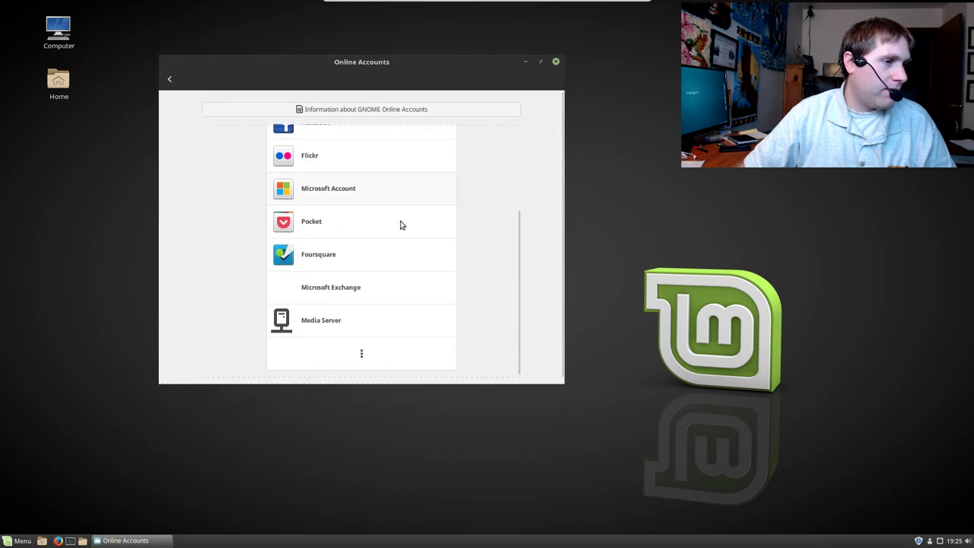
- Inspect the Media Server and the IMAP and SMTP account dialogs, closing each without adding an account
click(319, 317)
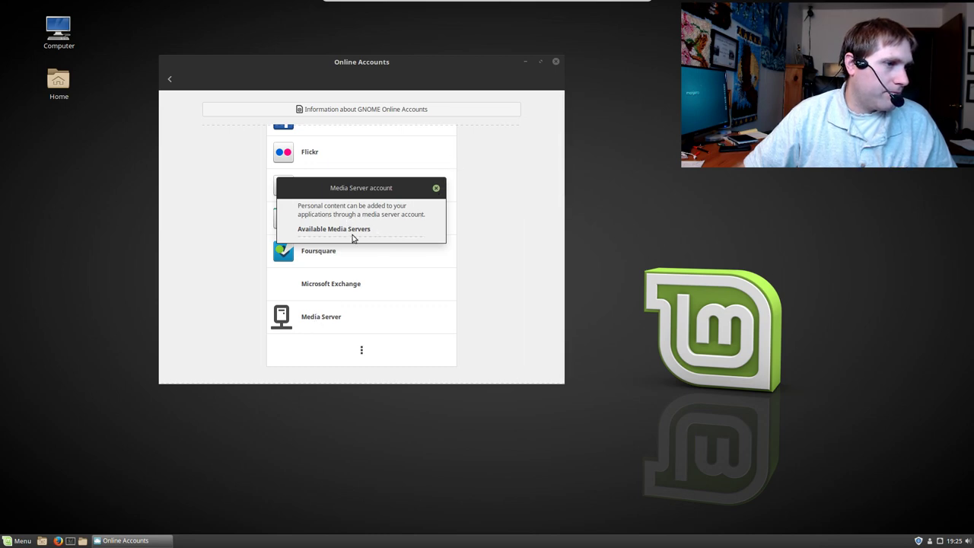
click(437, 187)
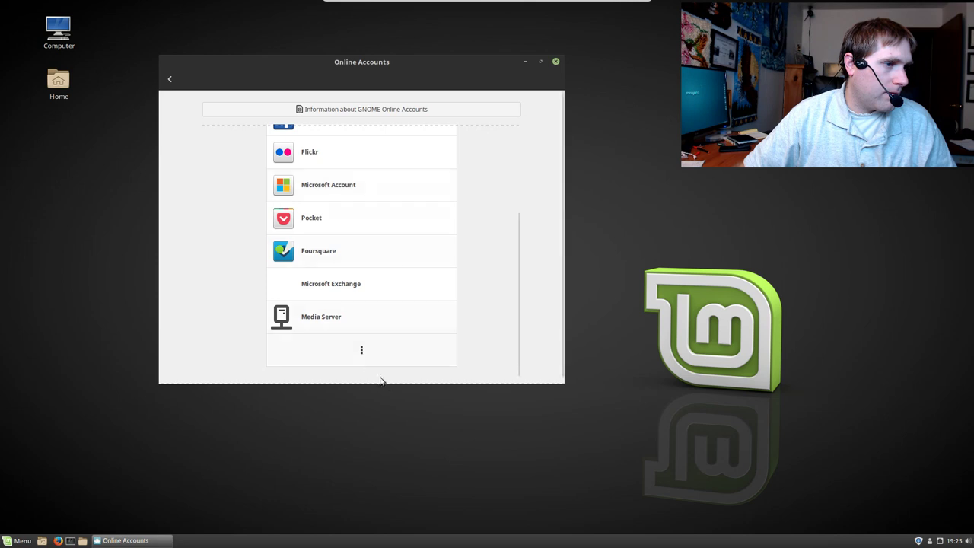
scroll(352, 339, down, 1)
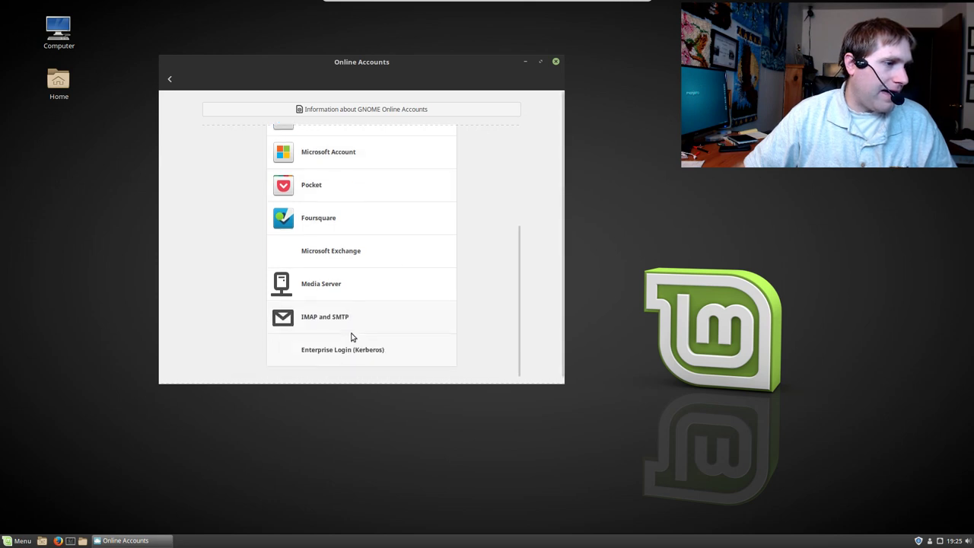
click(333, 316)
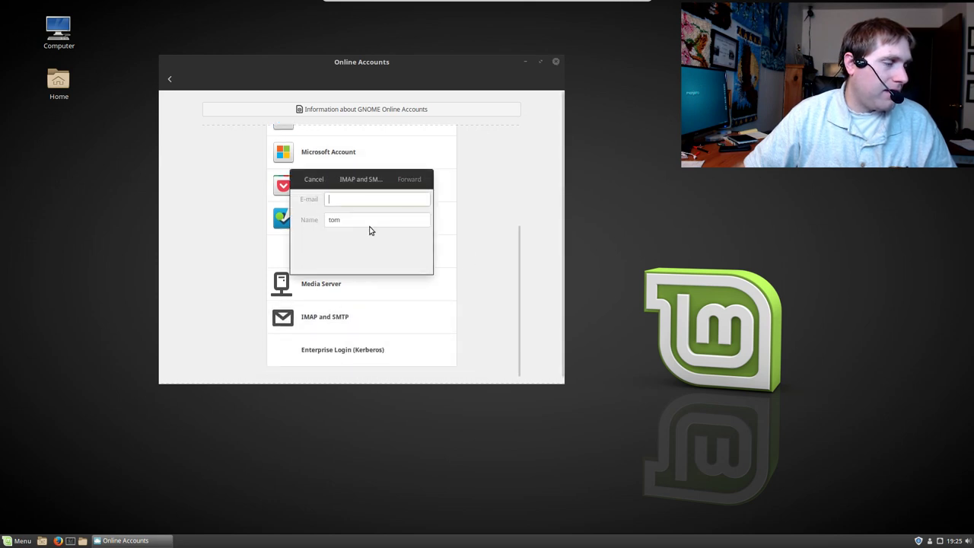
click(301, 184)
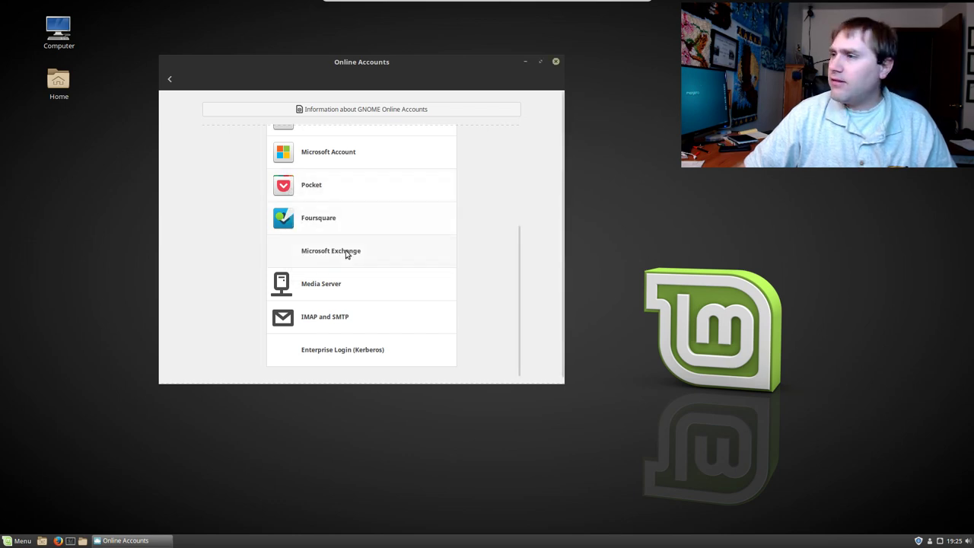
scroll(348, 252, up, 5)
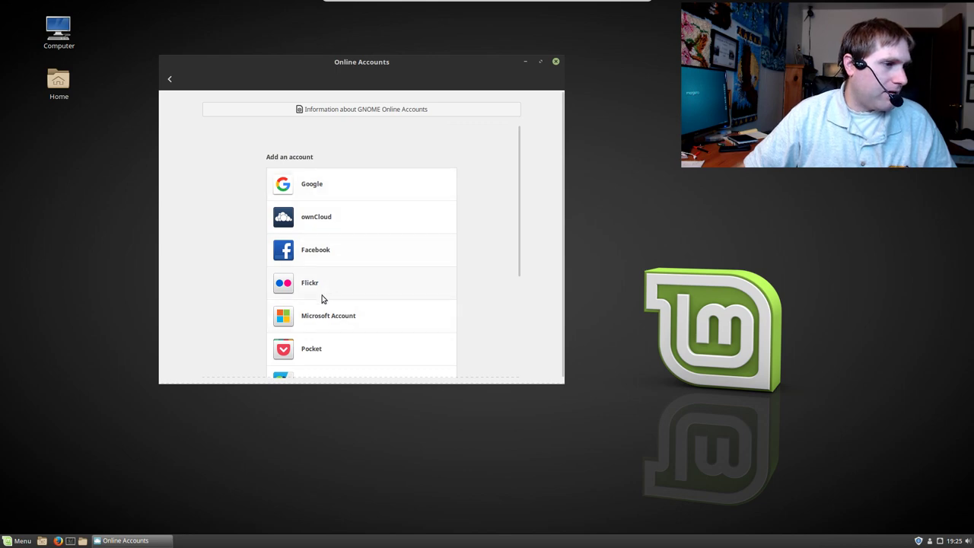
- Review the online account types once more and check the default programs under Preferred Applications, returning to the System Settings overview
scroll(327, 343, down, 1)
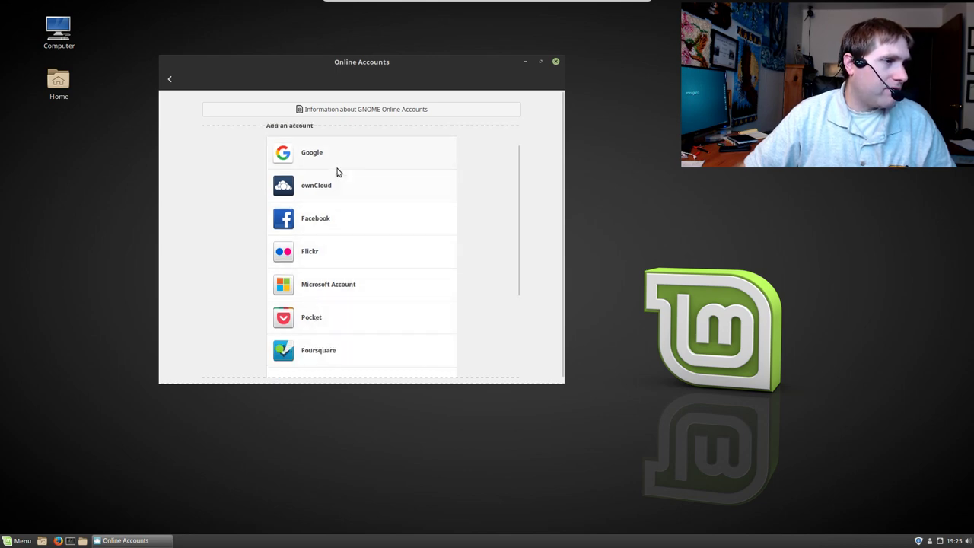
scroll(365, 296, down, 4)
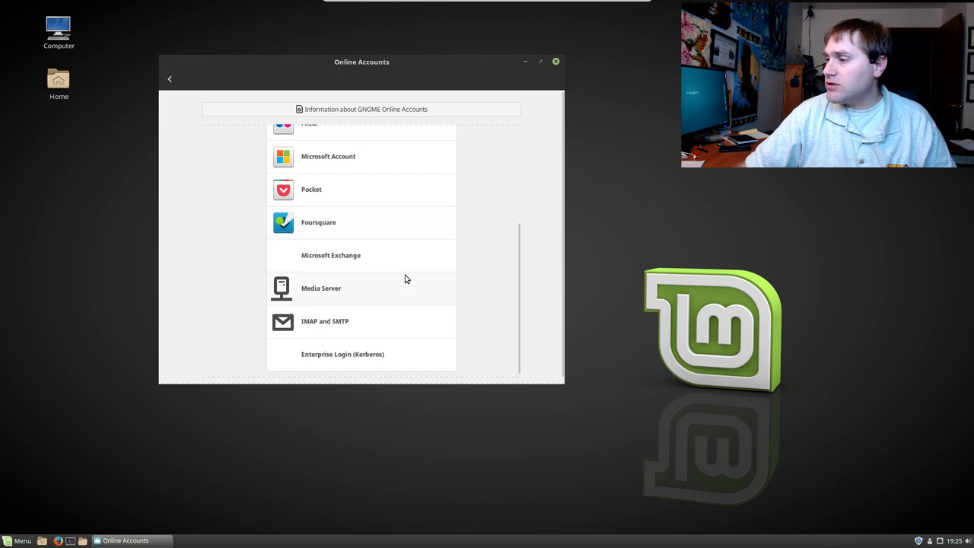
scroll(343, 256, up, 5)
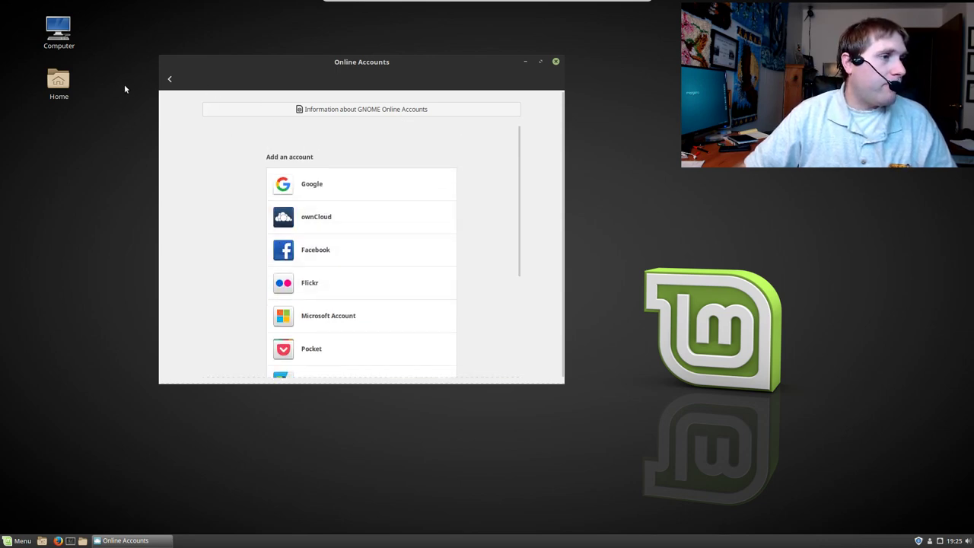
click(169, 79)
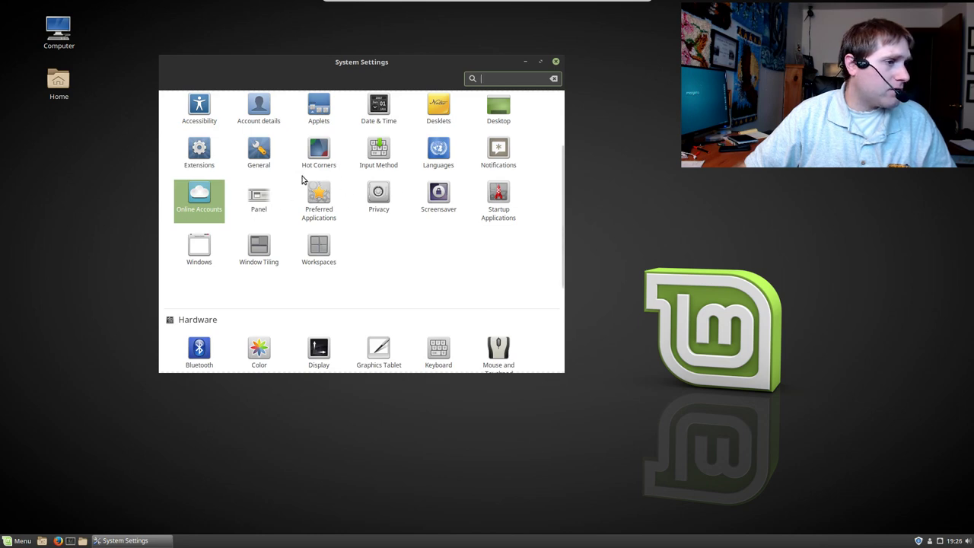
click(320, 195)
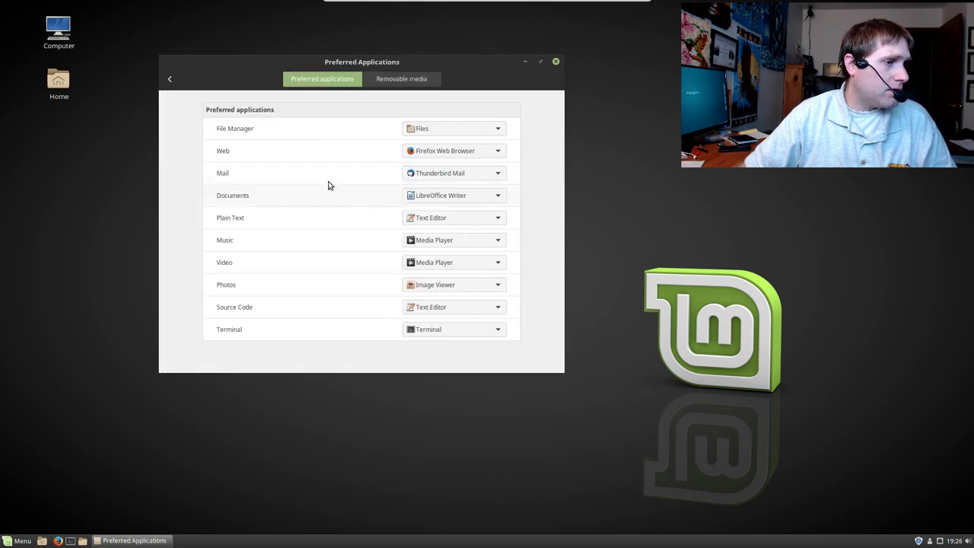
click(170, 80)
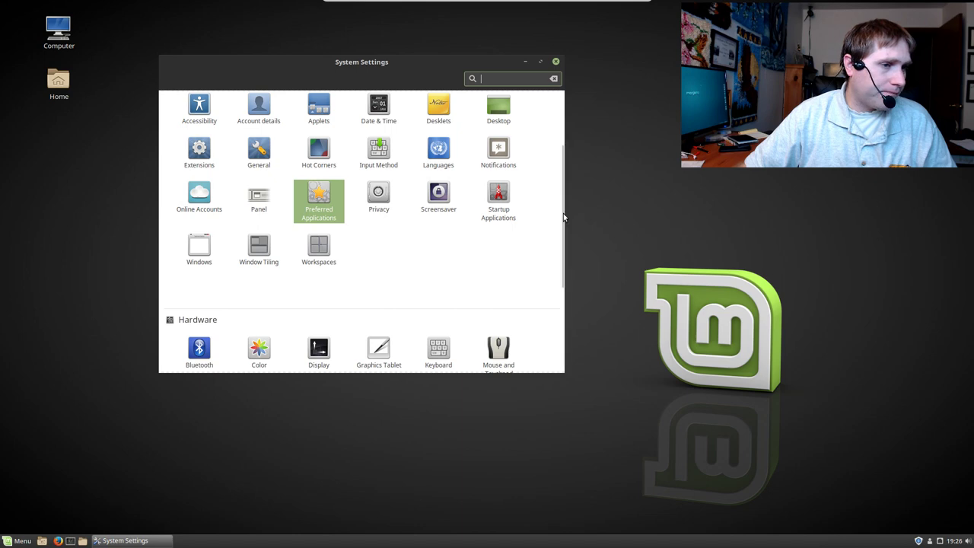
- Open the Firewall configuration from the Administration settings, entering the account password to authenticate
scroll(551, 271, down, 1)
scroll(551, 271, down, 2)
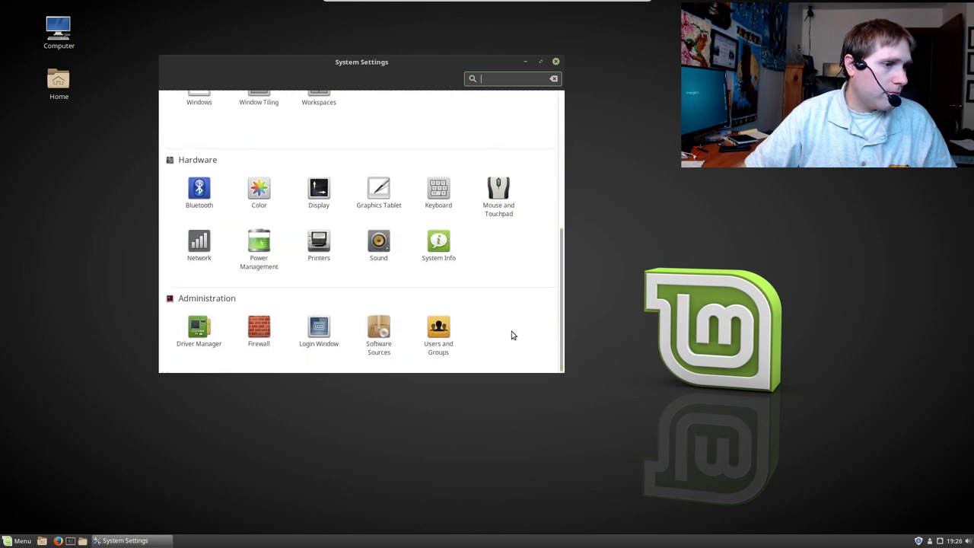
click(260, 326)
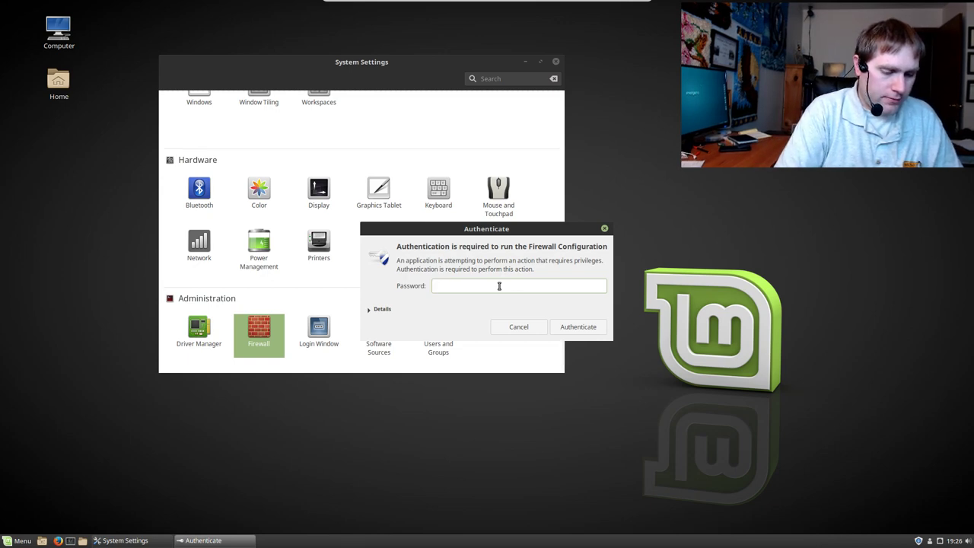
text(••)
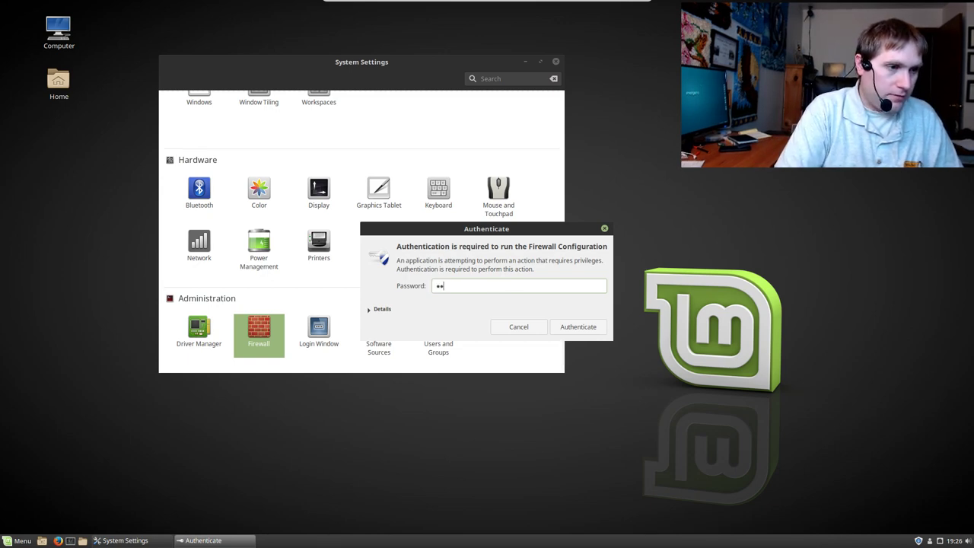
text(•••••••••)
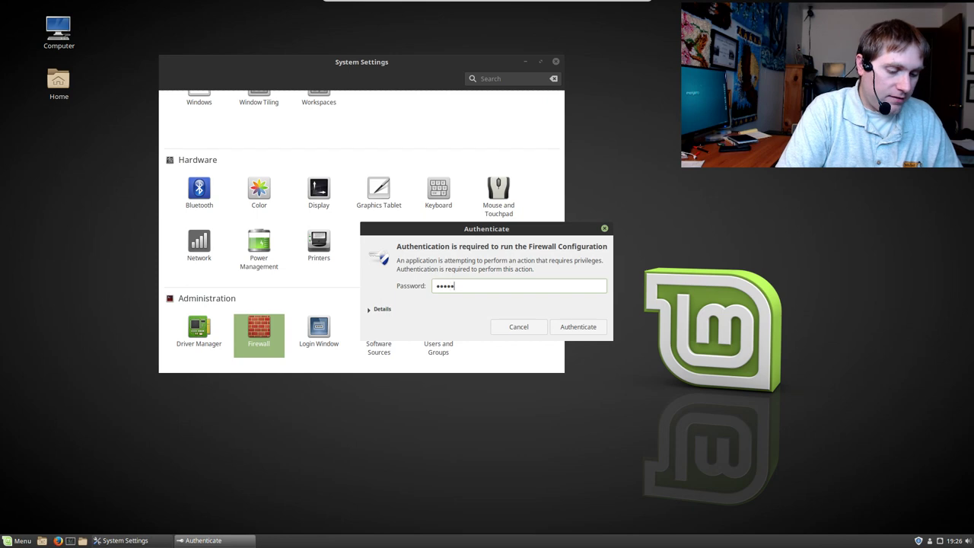
click(577, 329)
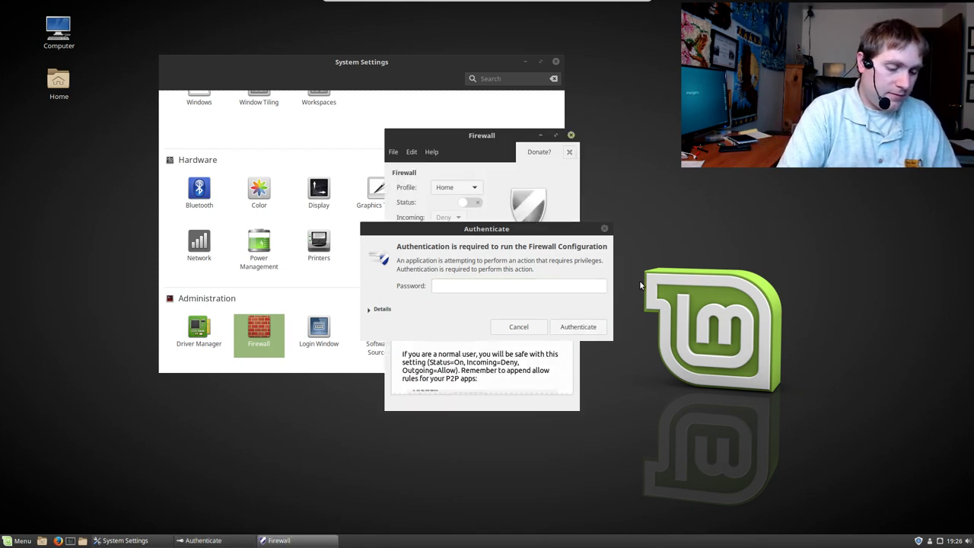
- Enter the account password in the second Firewall authentication prompt, dismiss the duplicate-instance notice and close the Firewall window
click(563, 288)
text(••)
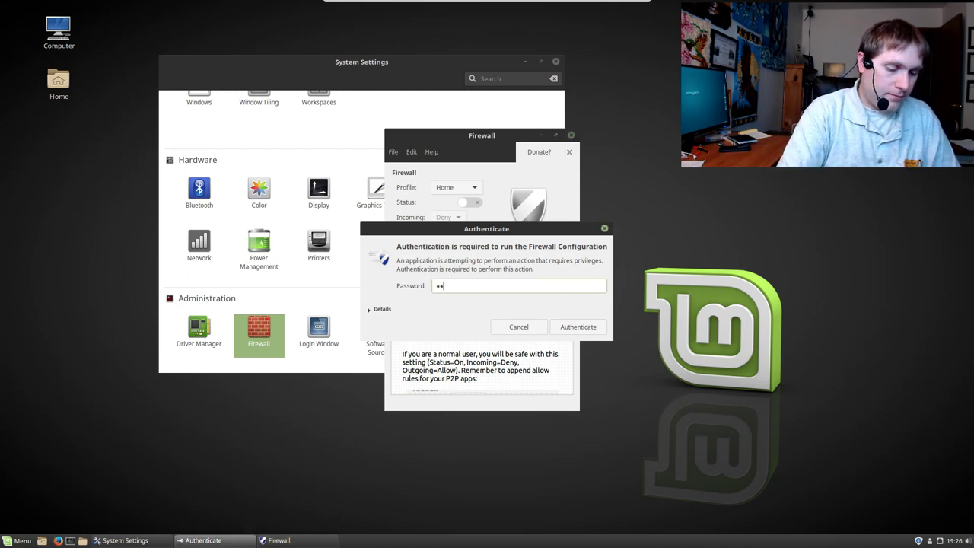
text(••••••••)
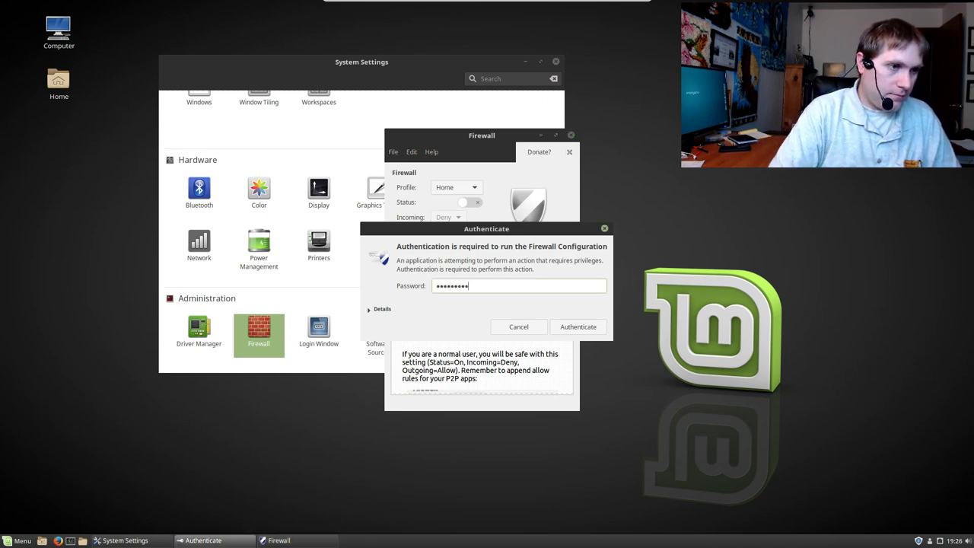
key(Return)
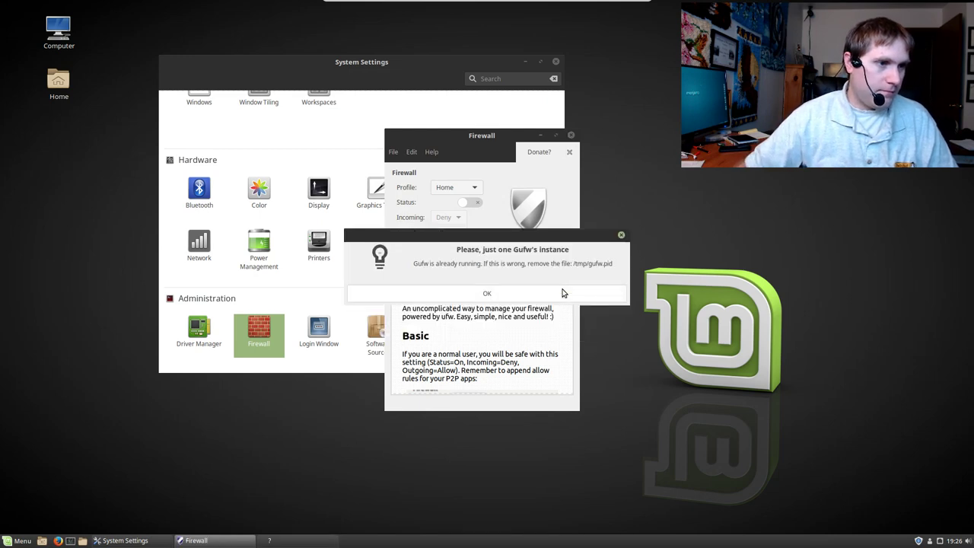
click(564, 293)
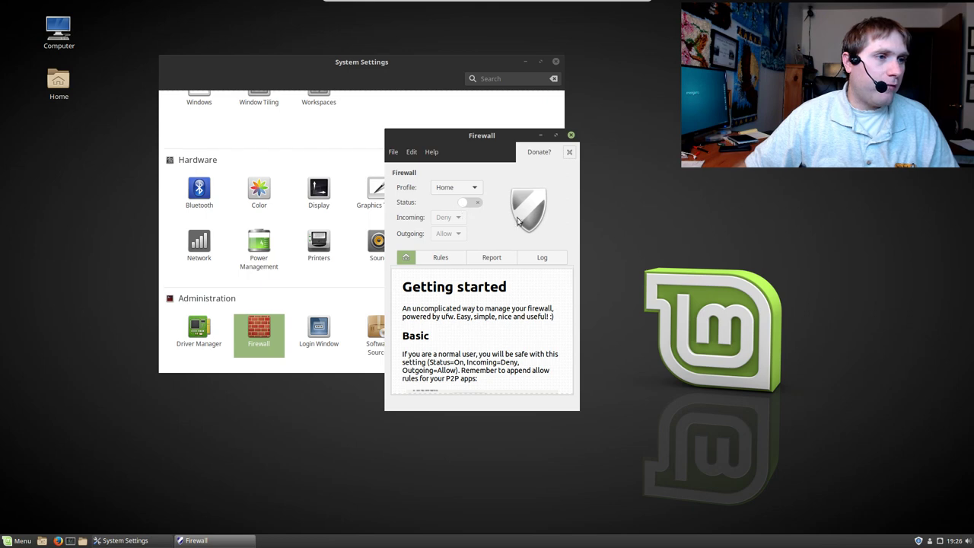
click(571, 135)
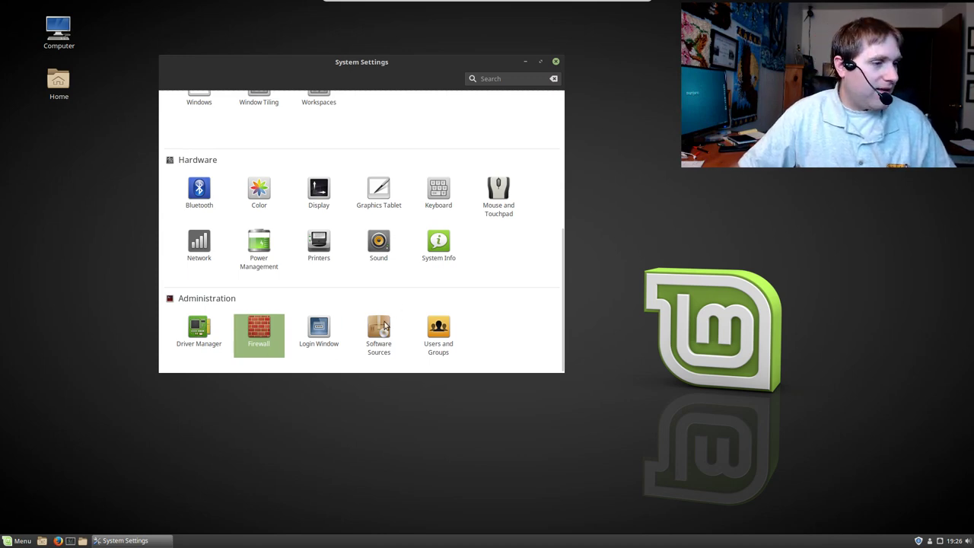
- Launch Driver Manager with the account password, look through the device drivers on offer and close it without changes
click(185, 344)
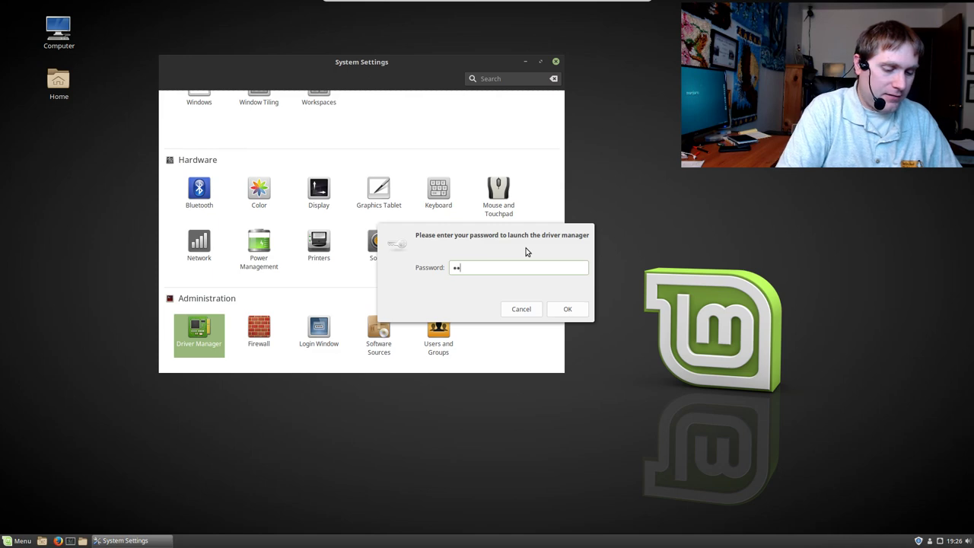
key(Return)
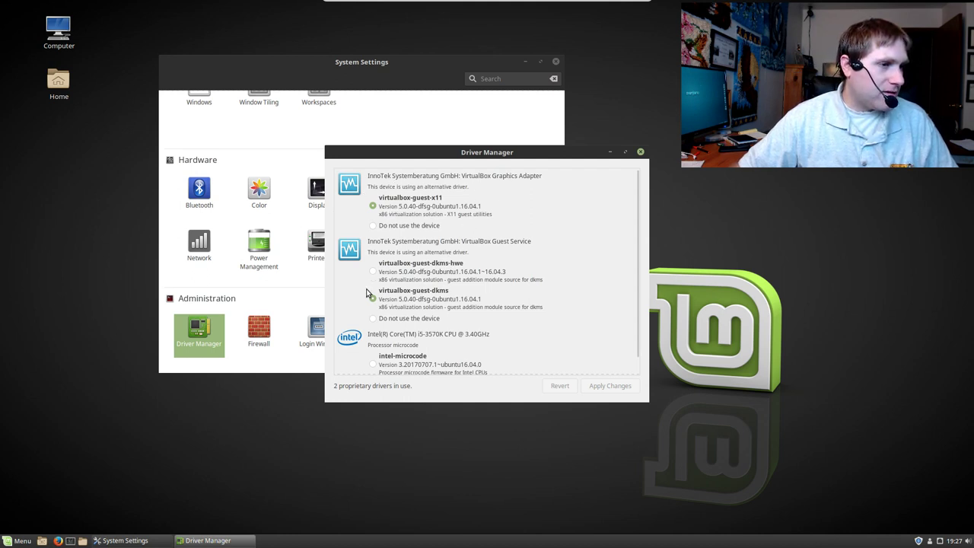
scroll(434, 302, down, 1)
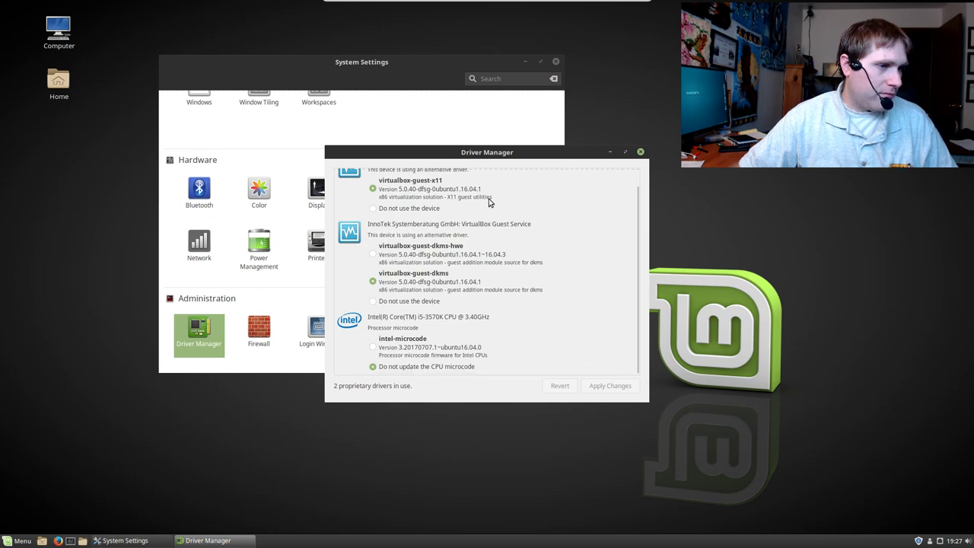
click(640, 152)
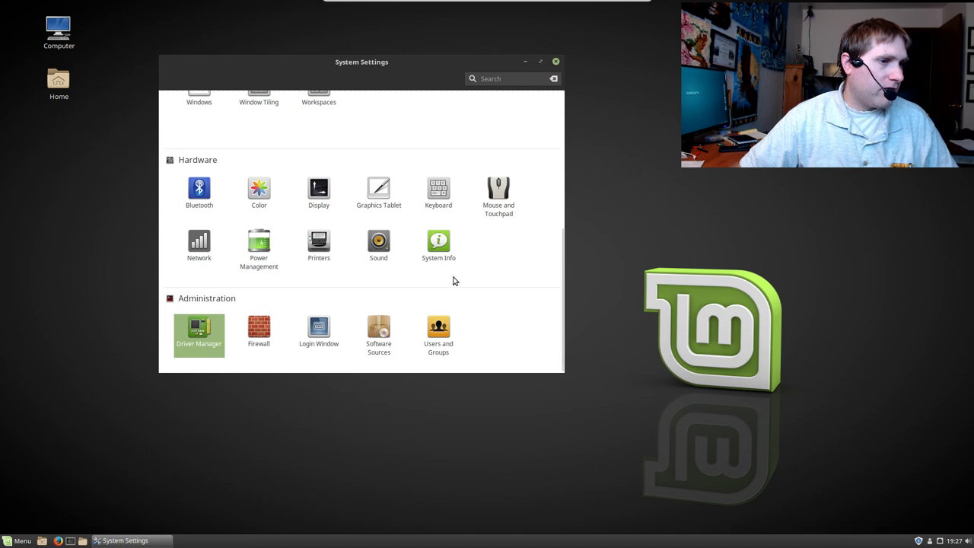
- Look over the System Settings categories and open Software Sources, authenticating with the account password
click(569, 135)
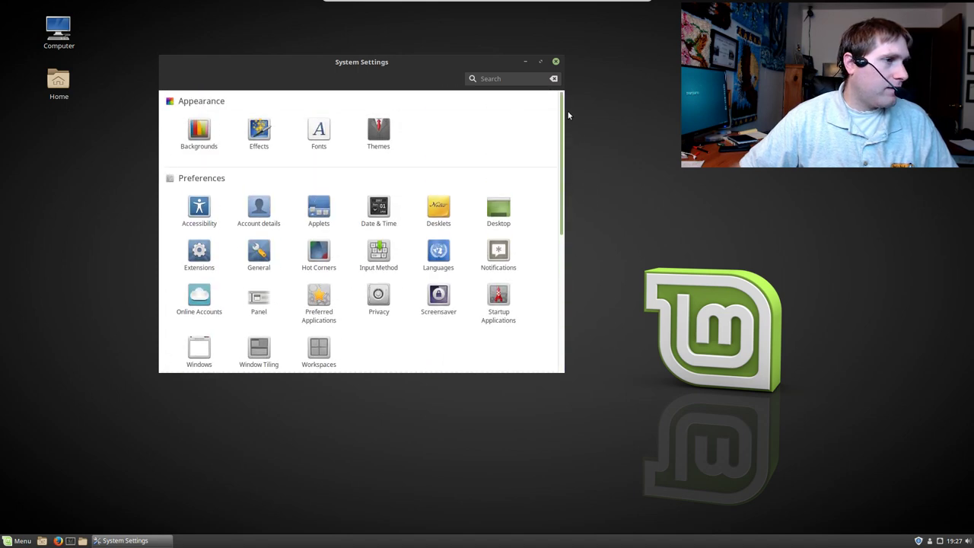
drag(565, 144, 542, 313)
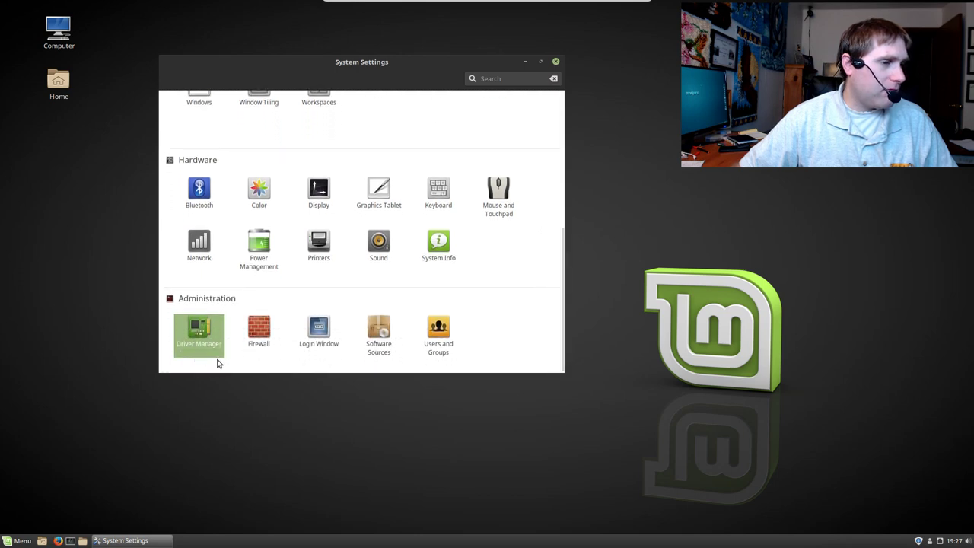
click(379, 344)
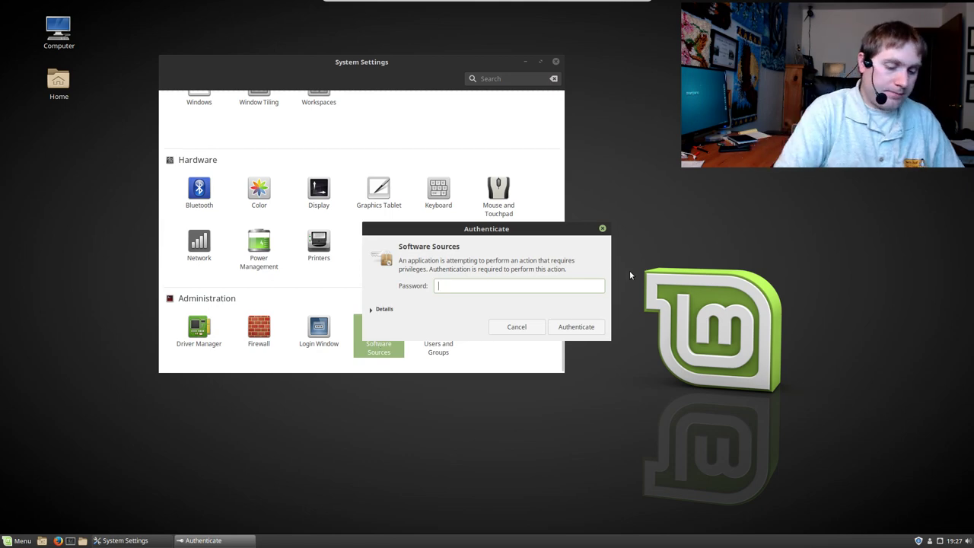
text(•••••••••)
key(Return)
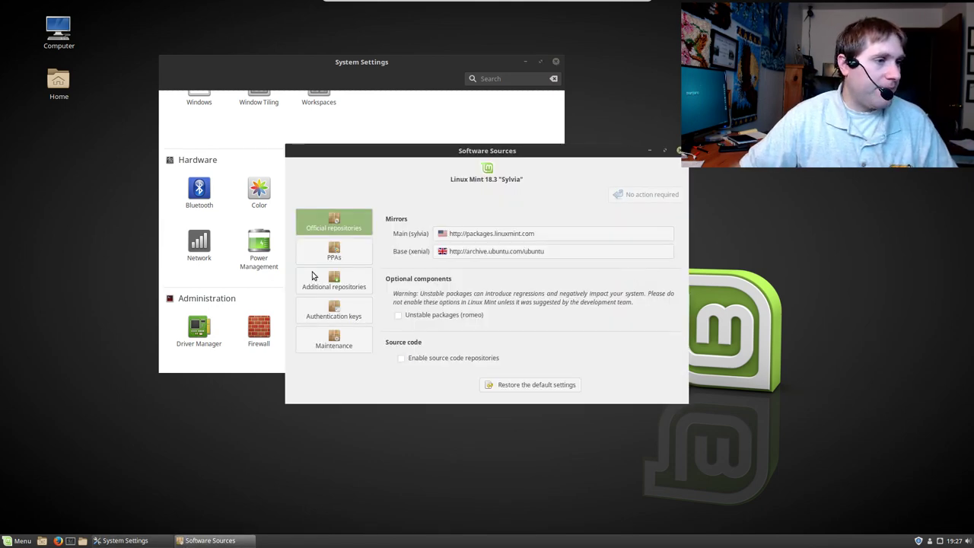
- Inspect the PPAs, Additional repositories, Authentication keys, Maintenance and Official repositories sections of Software Sources, and close it without changes
click(347, 252)
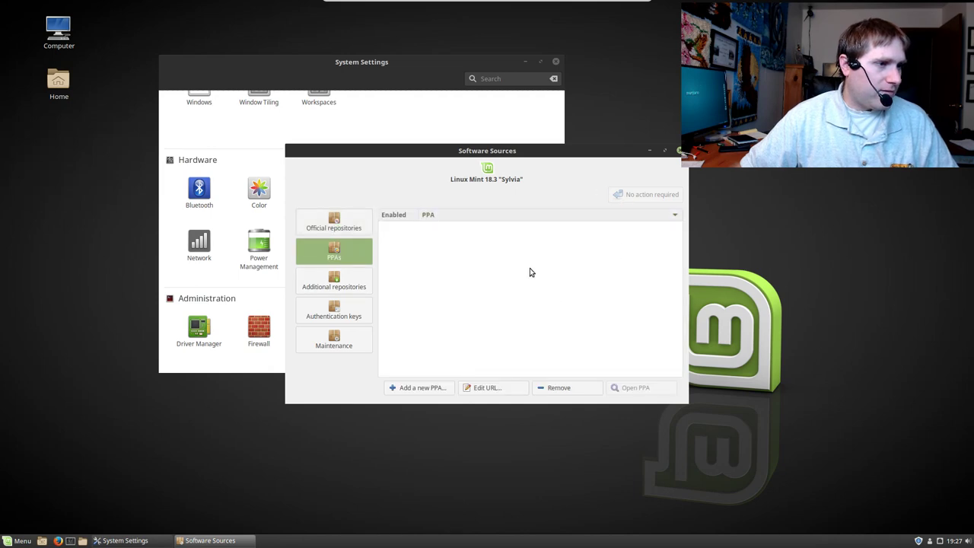
click(333, 236)
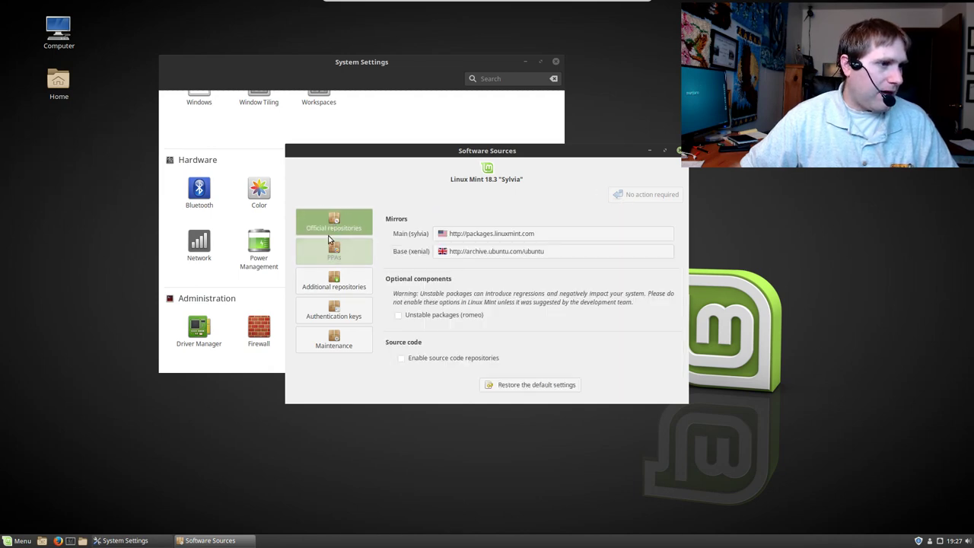
click(335, 281)
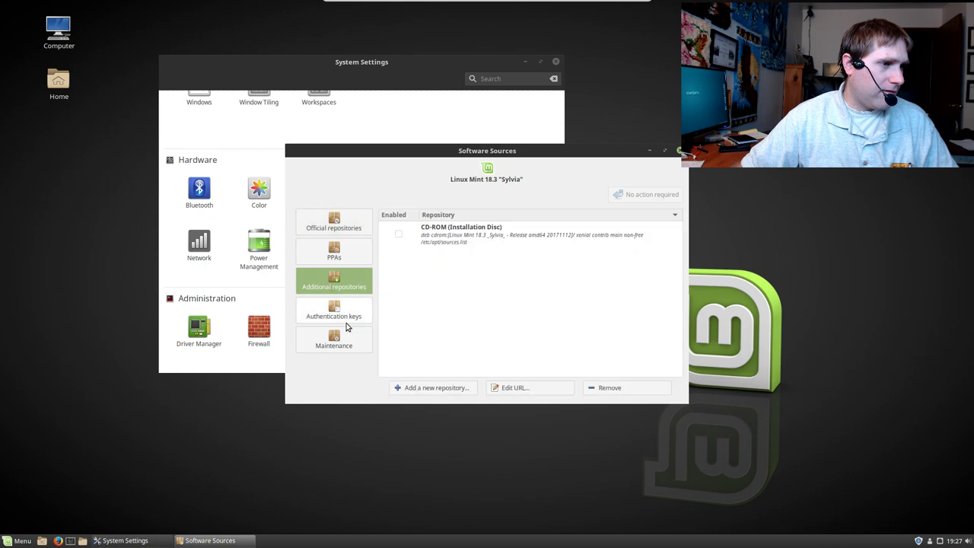
click(337, 307)
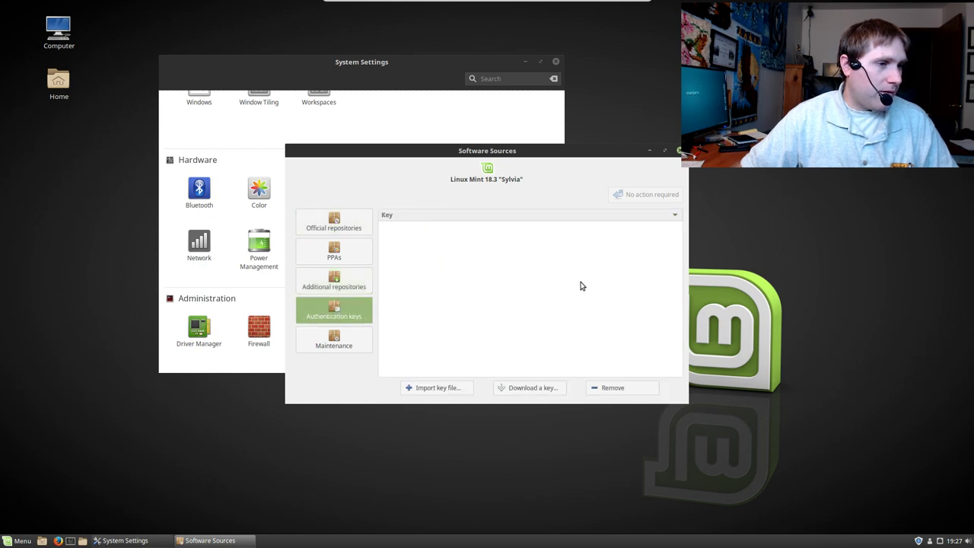
click(346, 339)
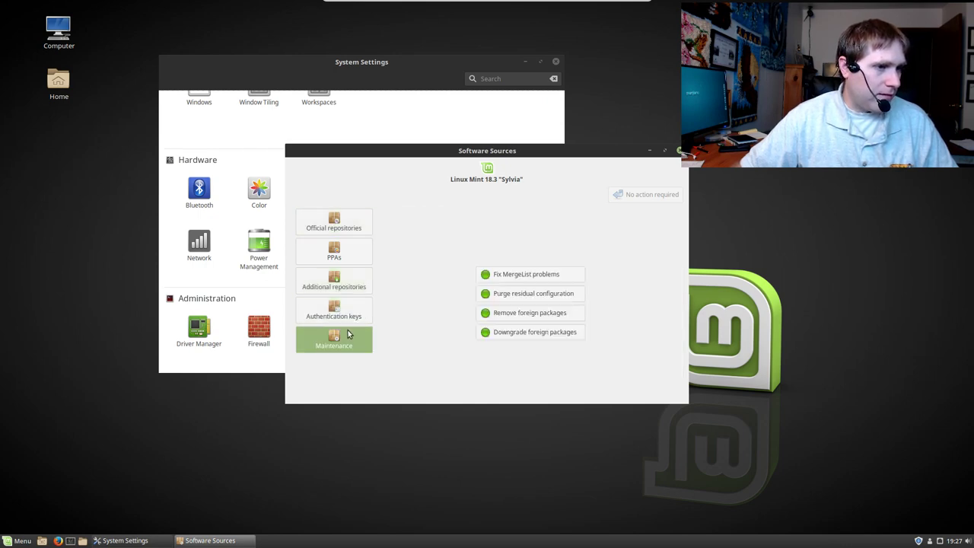
click(336, 218)
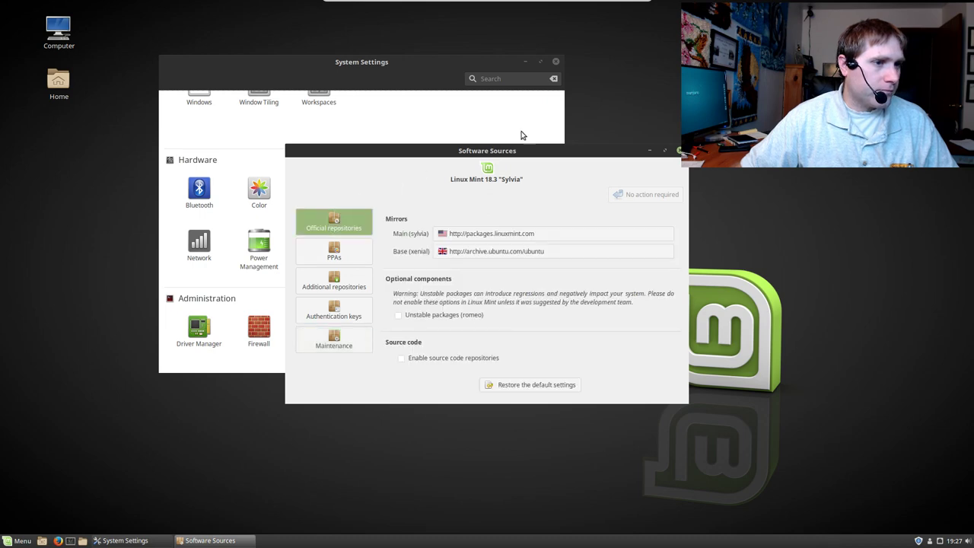
click(680, 150)
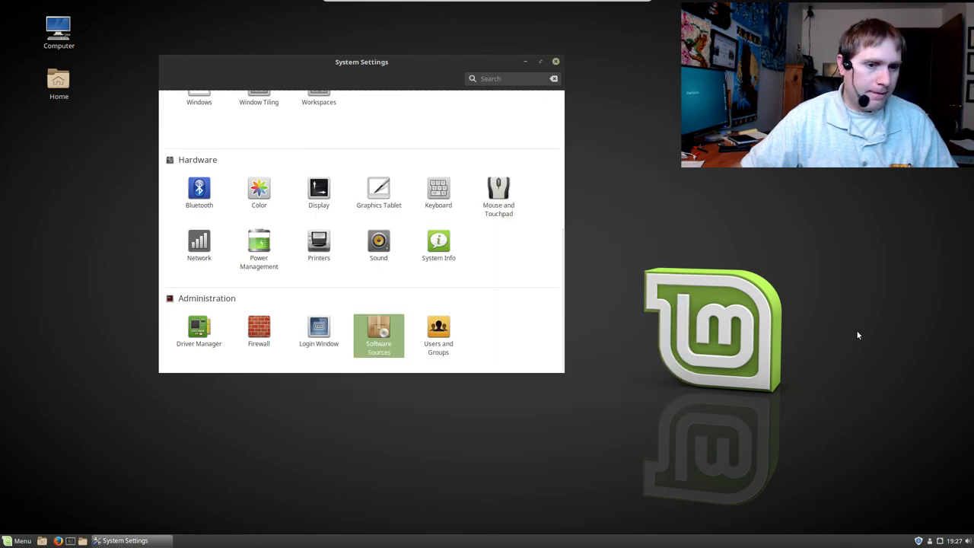
- Open the Update Manager, accept the "Let me review sensitive updates" policy and look through the available updates
click(920, 542)
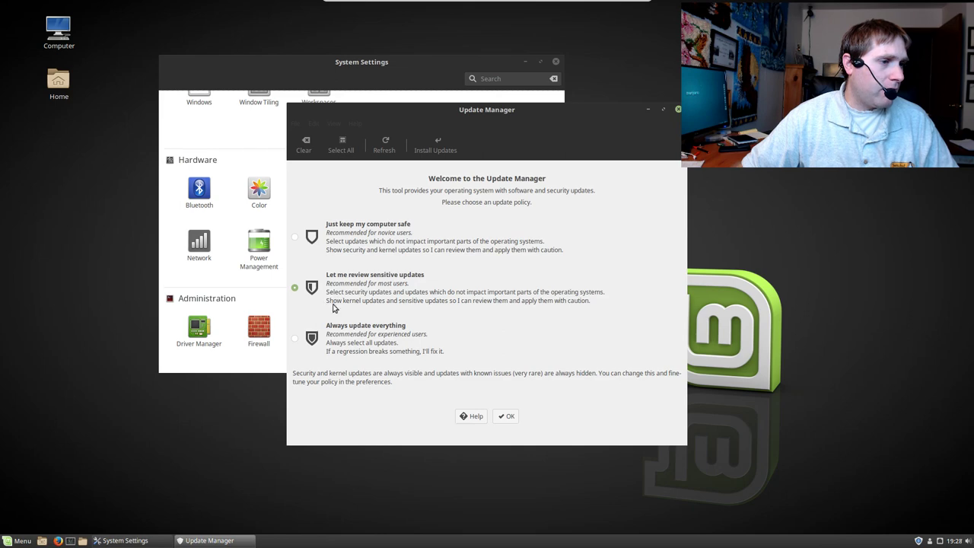
click(507, 416)
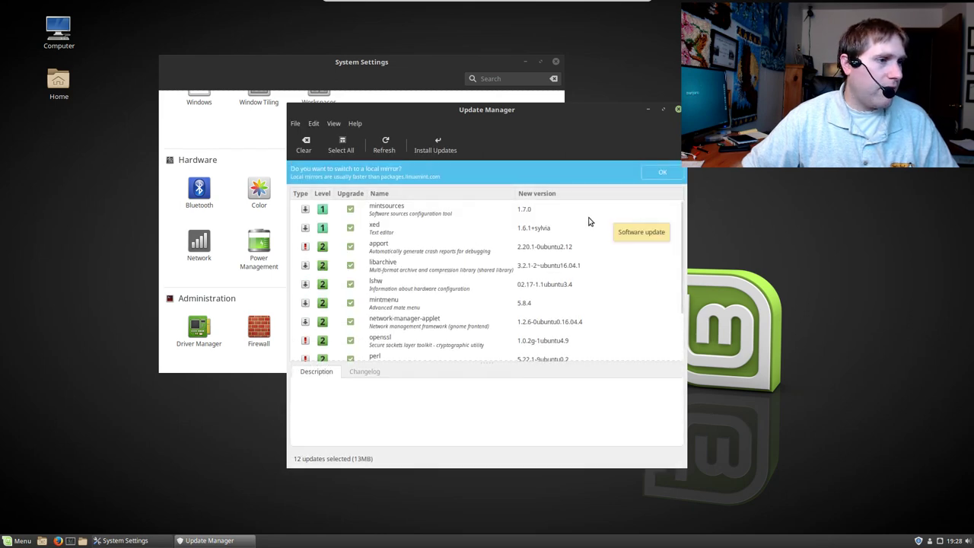
scroll(586, 228, down, 3)
scroll(582, 243, down, 1)
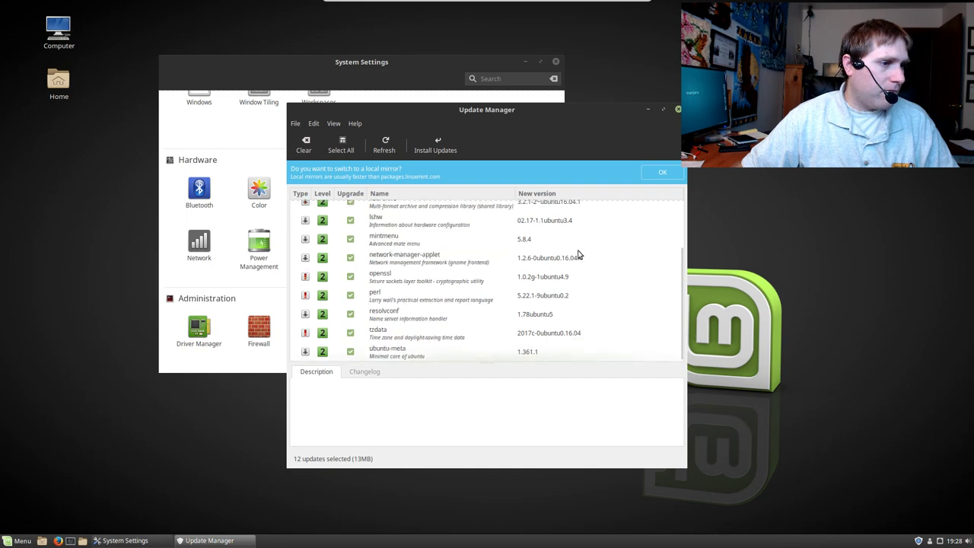
scroll(586, 257, up, 3)
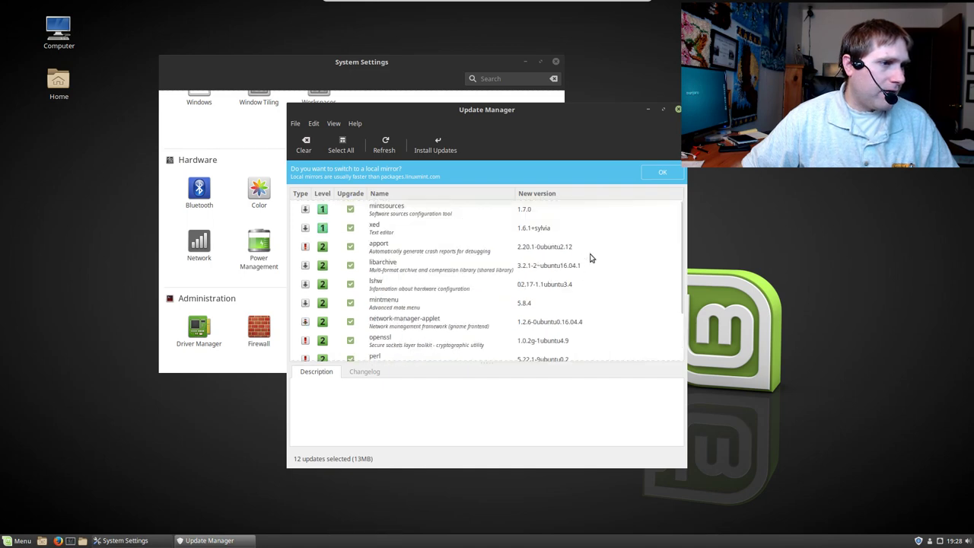
- Close the Update Manager and open System Info from the hardware settings to review the operating system and hardware details
click(678, 110)
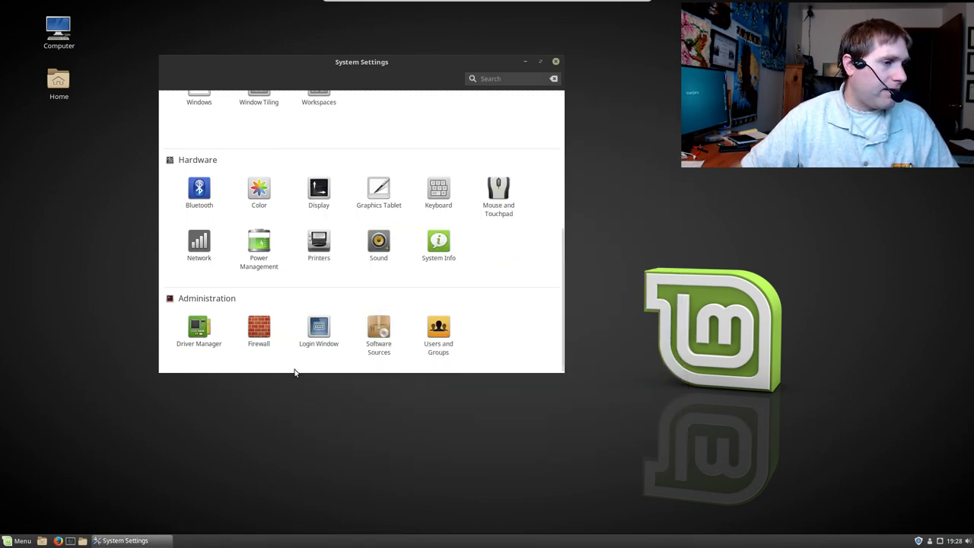
scroll(491, 254, up, 7)
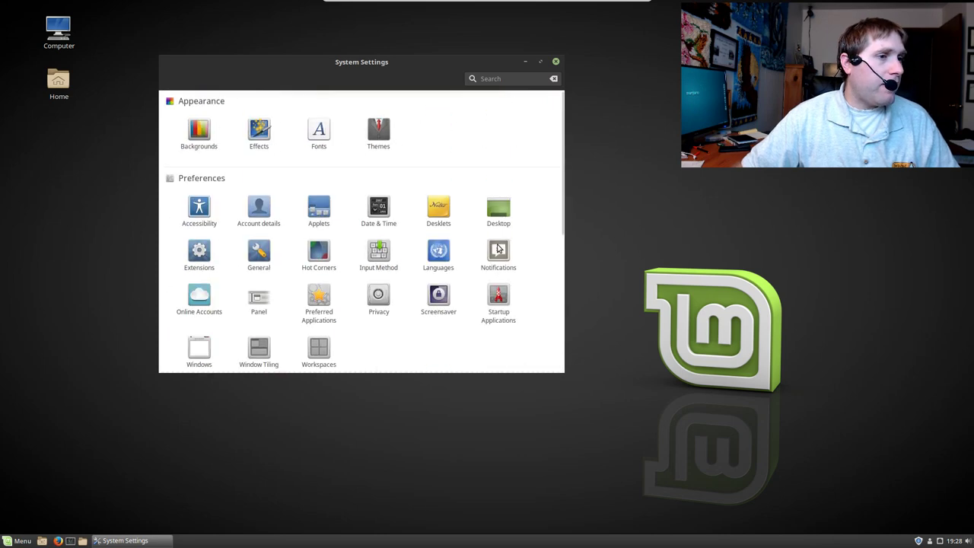
scroll(467, 321, down, 5)
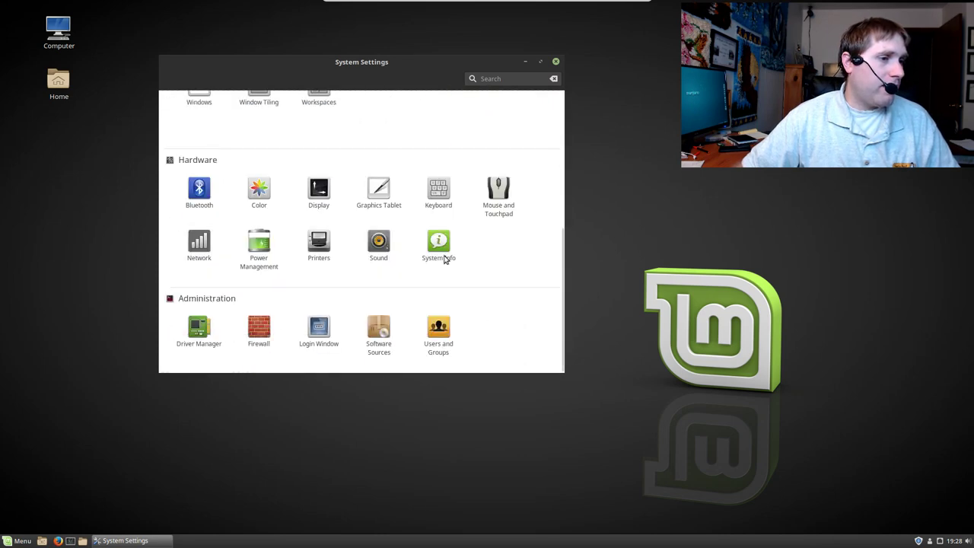
click(444, 255)
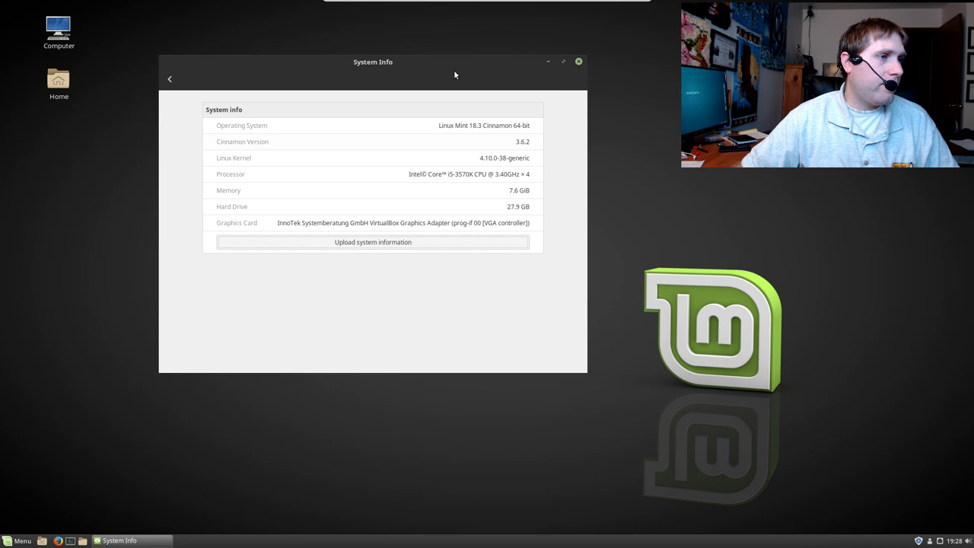
drag(440, 65, 312, 179)
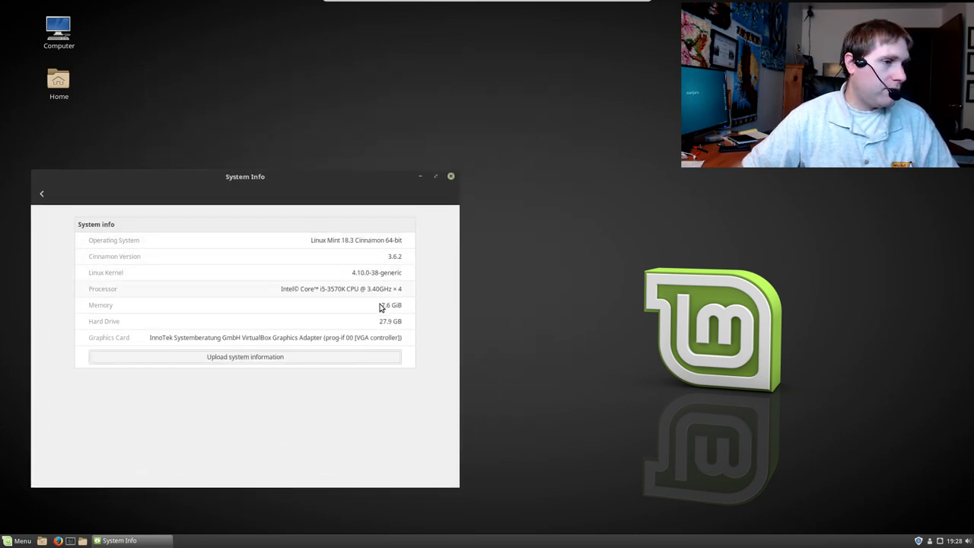
- Upload the system information to the web and close the System Info window
click(373, 358)
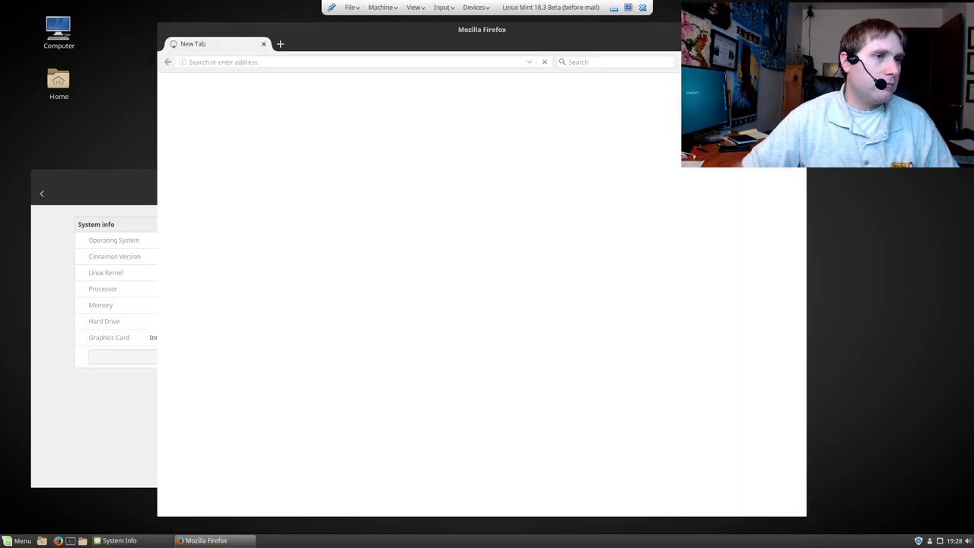
click(134, 190)
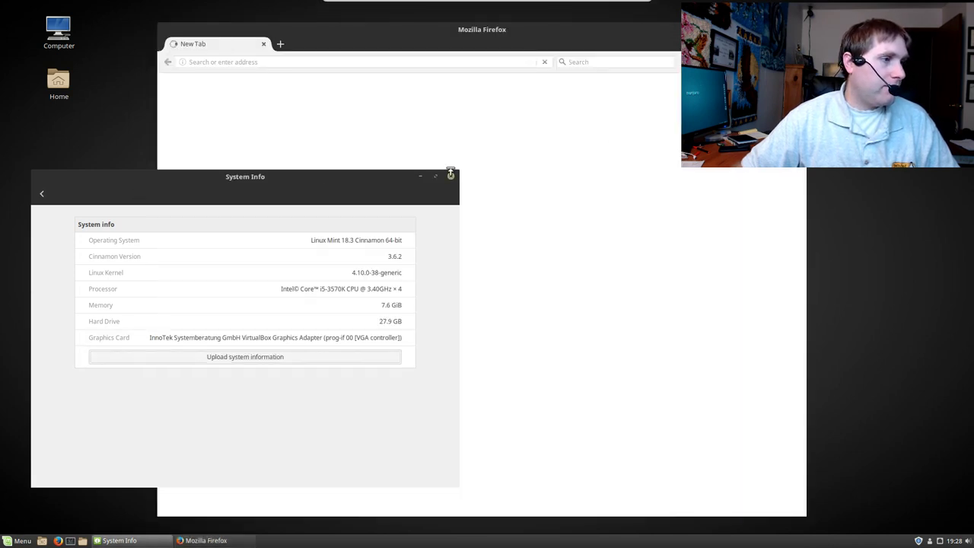
click(449, 176)
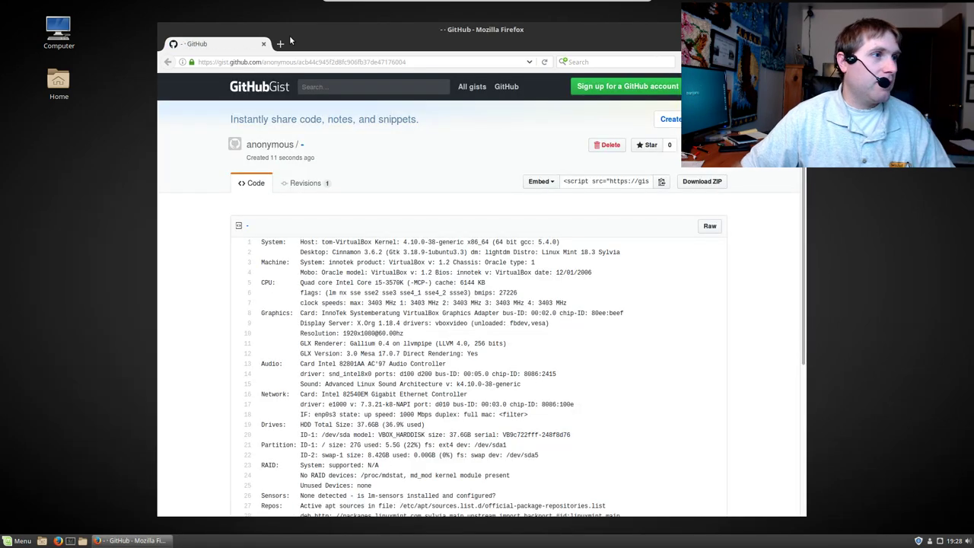
- Show the menu bar in Firefox, check the browser version in About Firefox, and close the browser
right_click(315, 44)
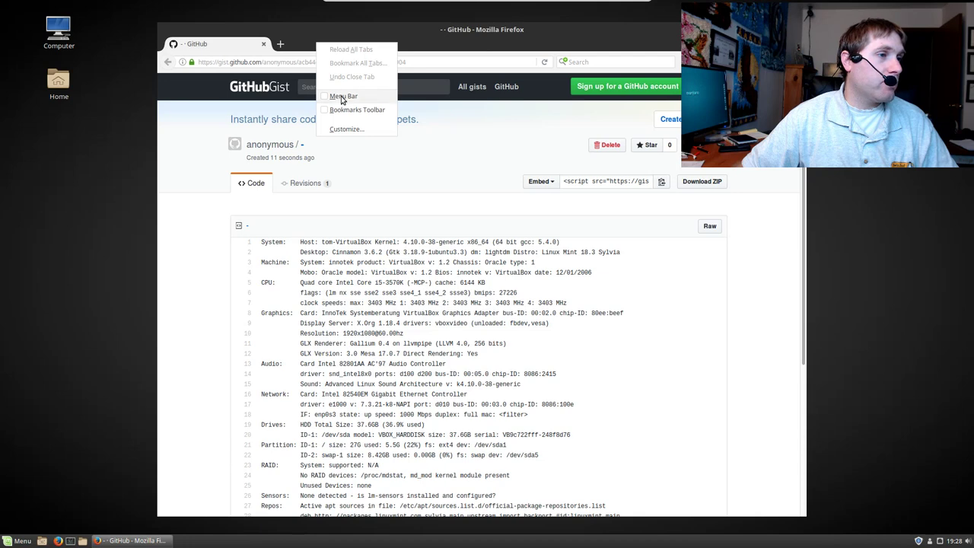
click(341, 97)
click(330, 43)
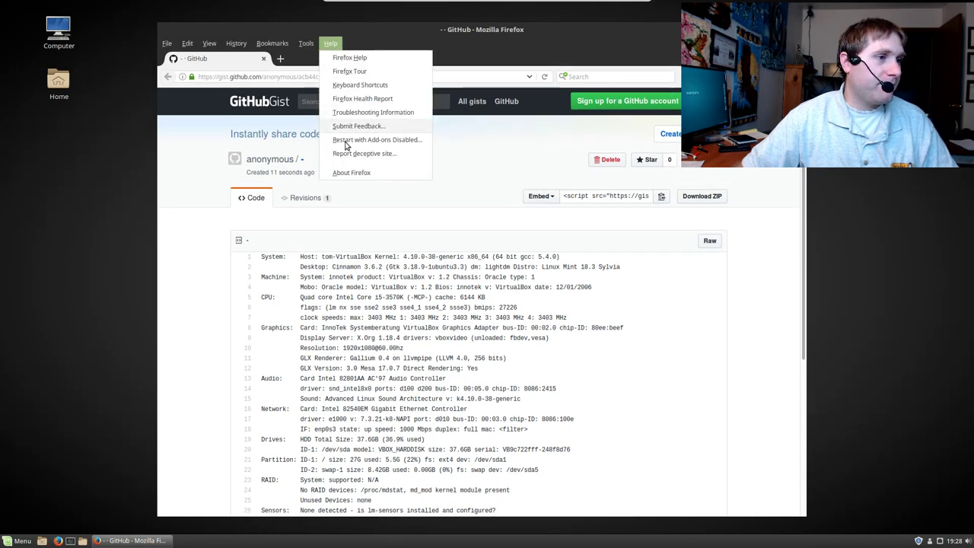
click(356, 173)
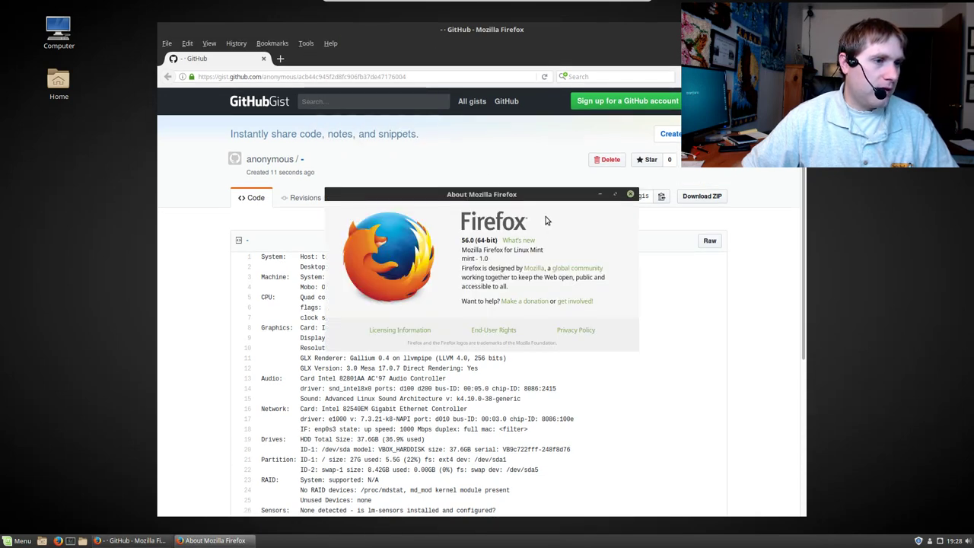
click(631, 196)
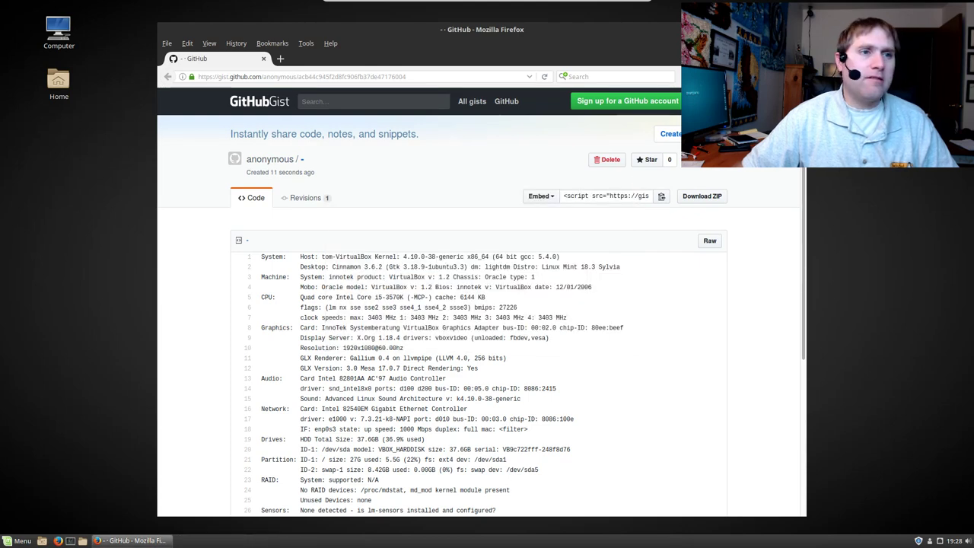
click(798, 29)
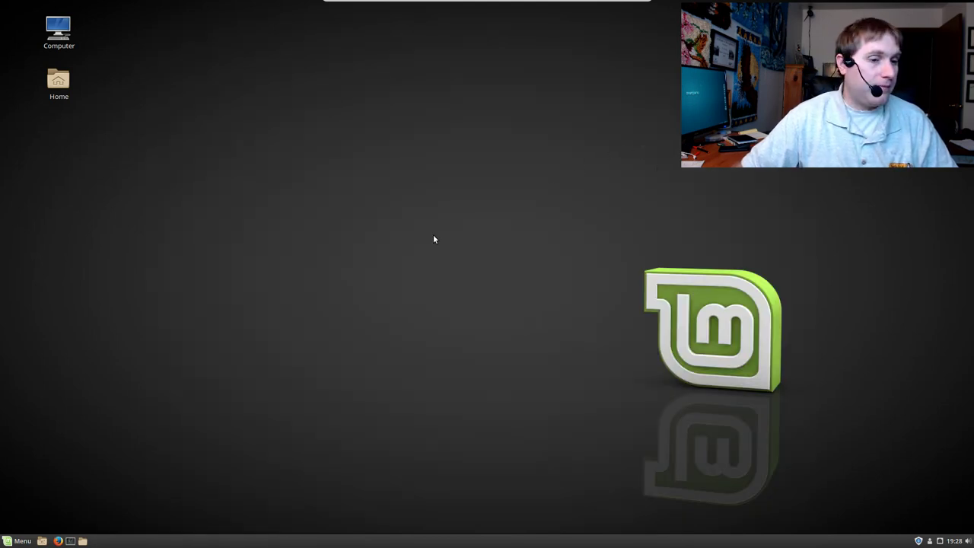
- Open the desktop background settings and try the three wallpapers in the Linux Mint collection
right_click(422, 460)
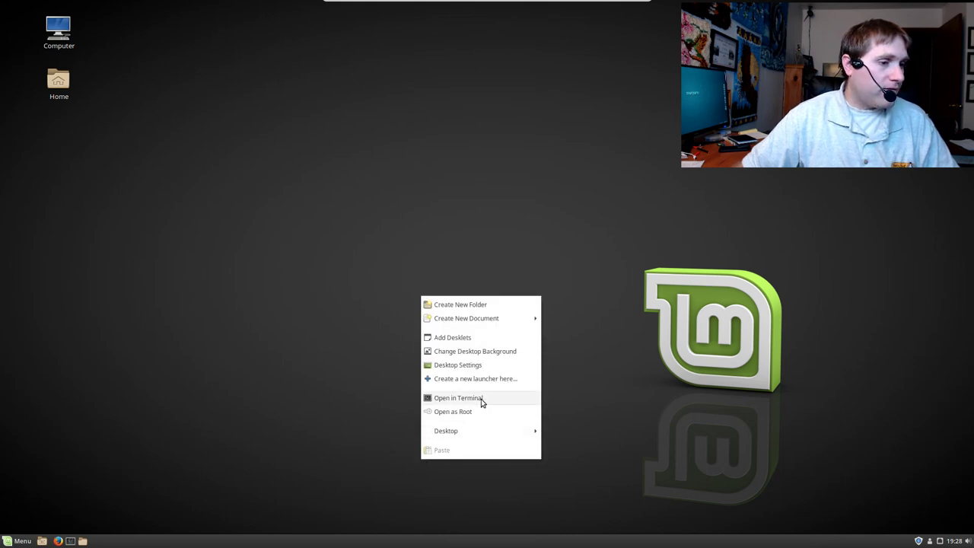
click(477, 351)
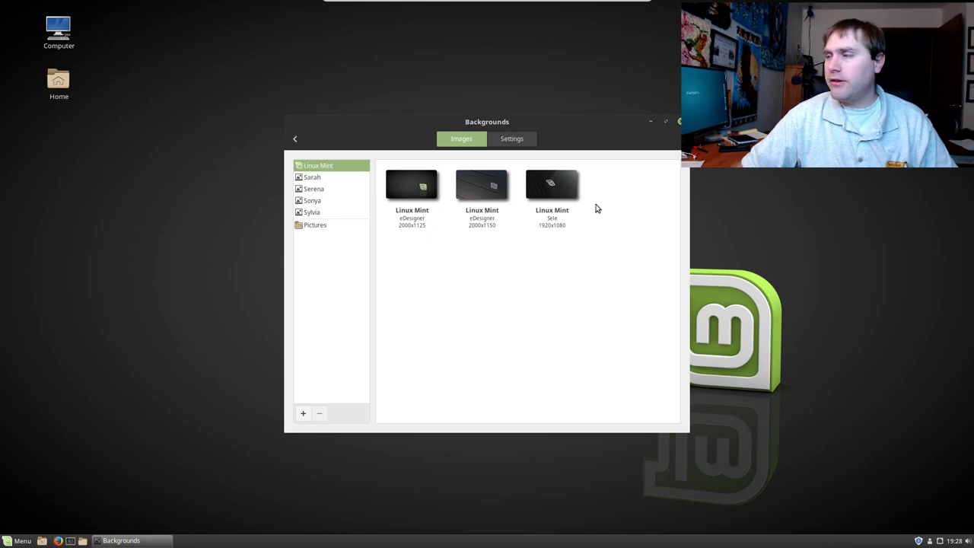
click(550, 194)
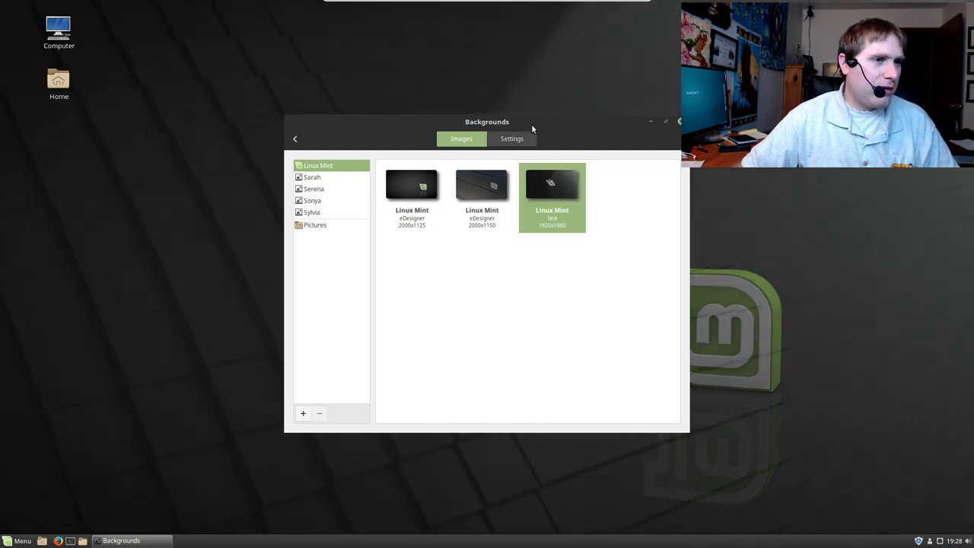
drag(532, 124, 424, 155)
drag(225, 212, 335, 133)
click(290, 192)
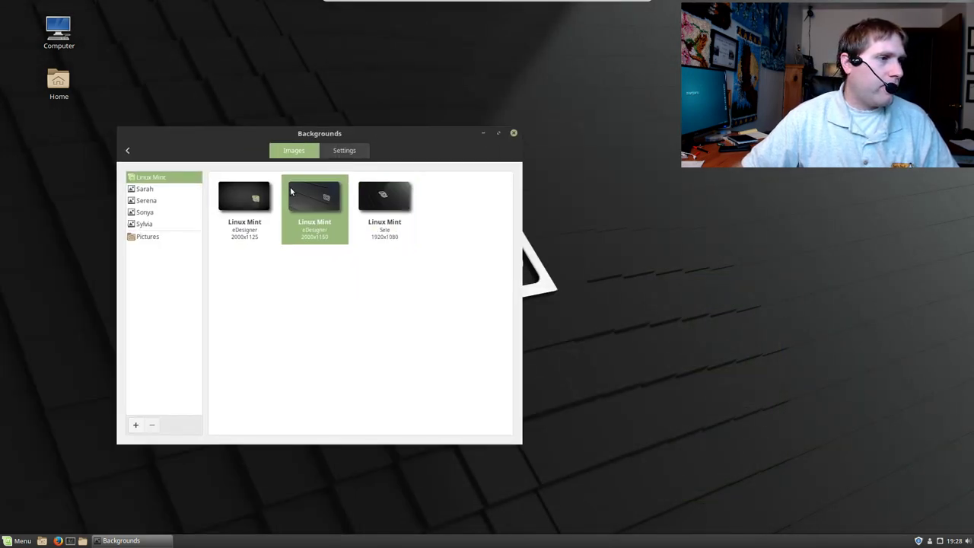
click(229, 208)
- Browse the wallpapers in the Sarah, Serena and Sylvia background collections
click(148, 191)
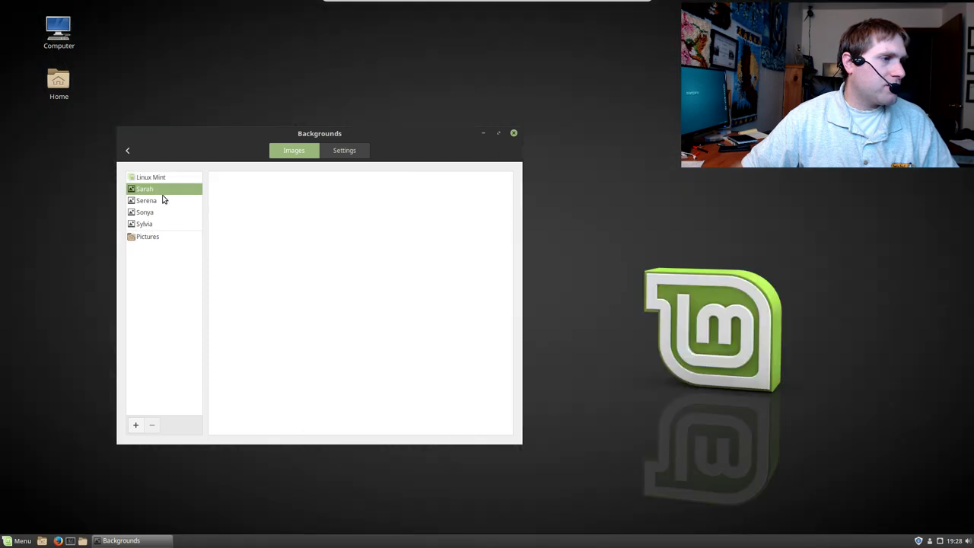
click(143, 202)
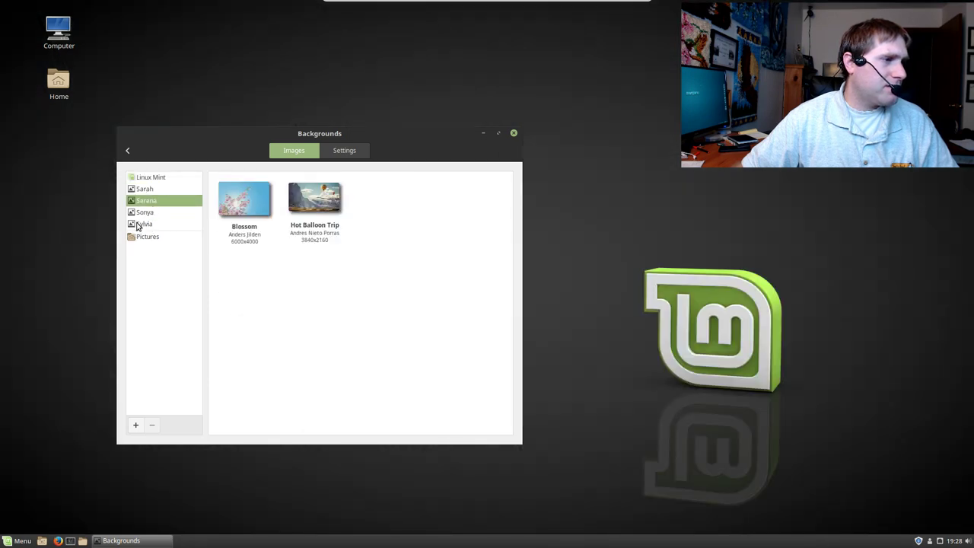
click(138, 226)
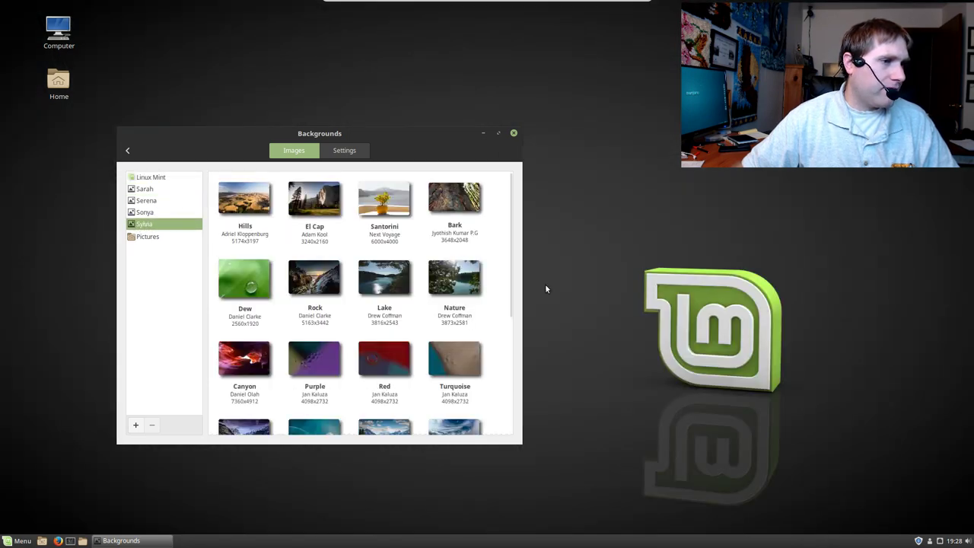
scroll(370, 314, down, 5)
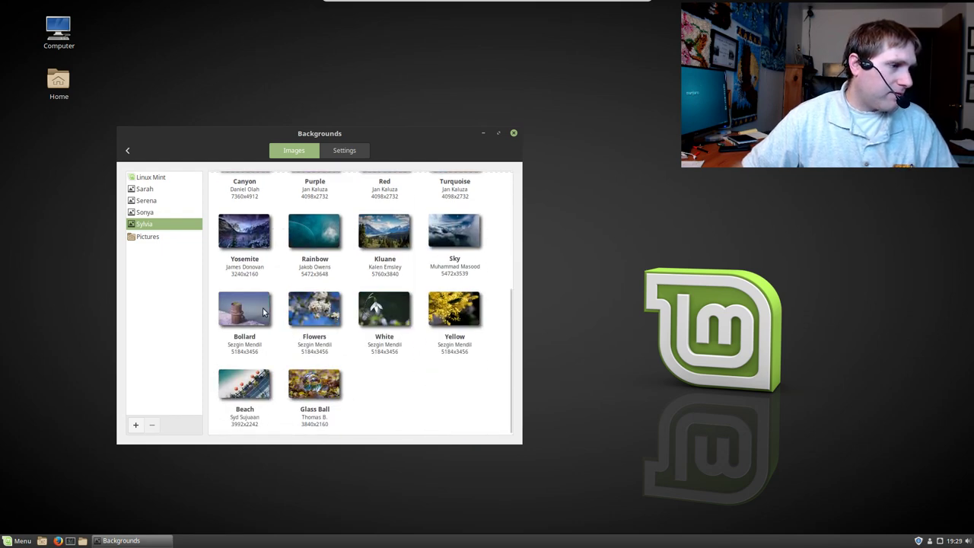
- Try the Bollard, Kluane, Rainbow, Canyon and Bark wallpapers from the Sylvia collection on the desktop
click(264, 312)
drag(311, 130, 335, 224)
click(386, 323)
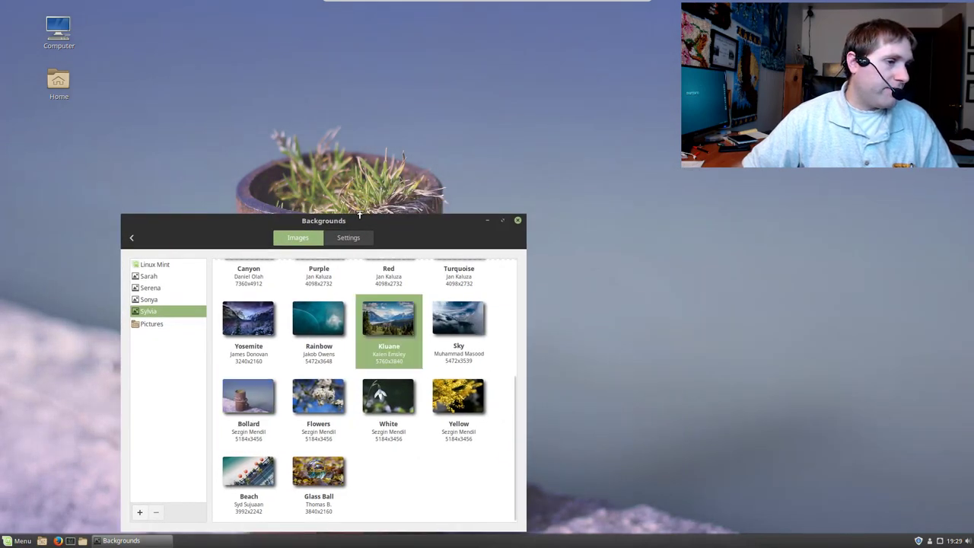
key(Left)
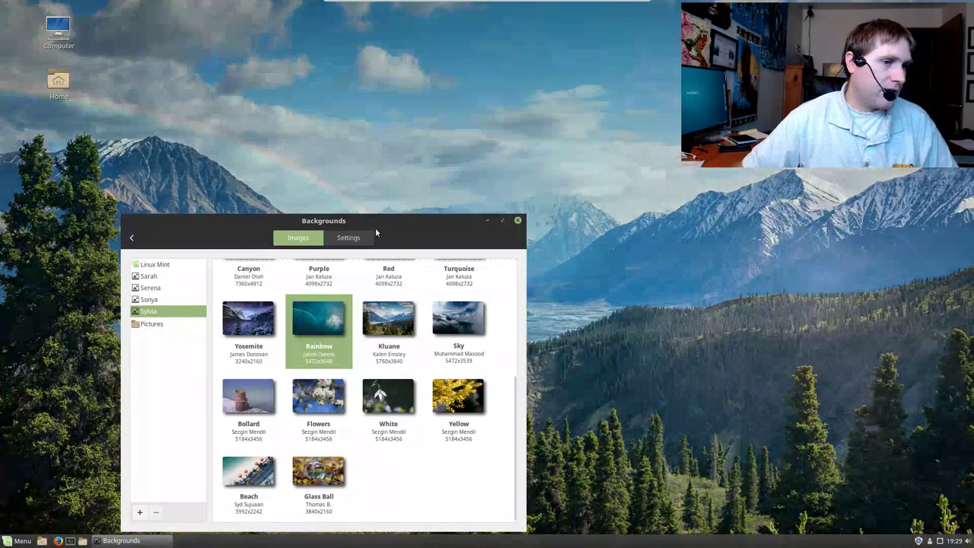
scroll(309, 324, up, 2)
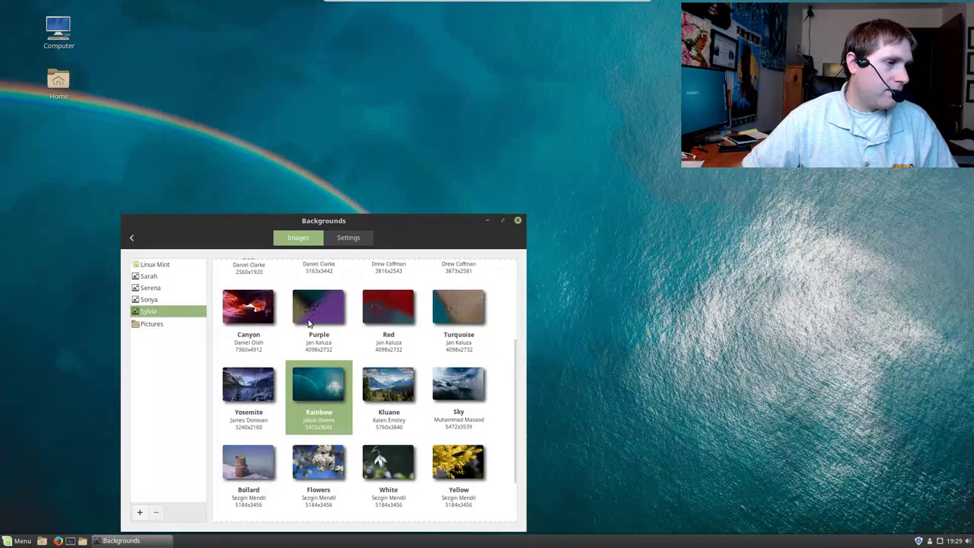
scroll(223, 304, up, 3)
click(237, 451)
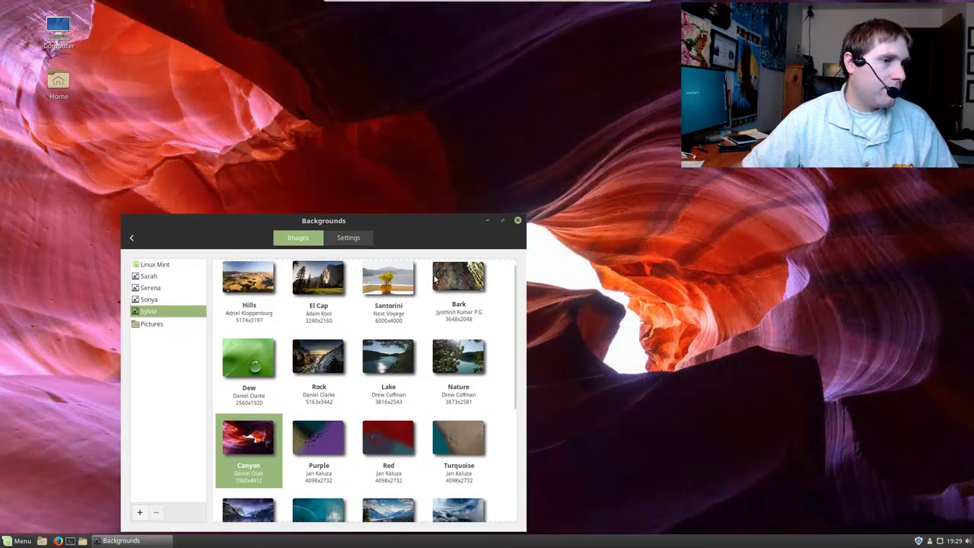
click(435, 280)
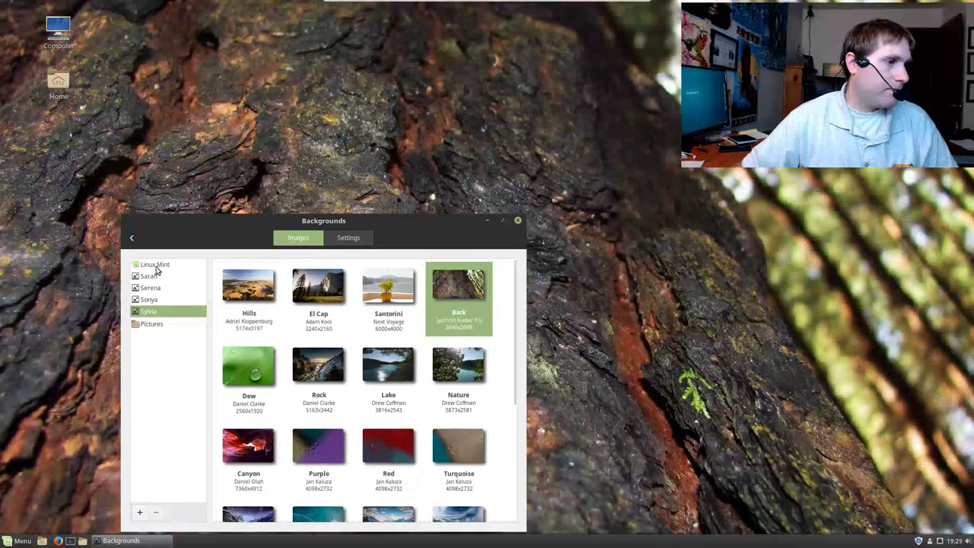
- Set the 1920x1080 Linux Mint wallpaper from the Linux Mint collection as desktop background and close the background settings
click(155, 266)
click(382, 285)
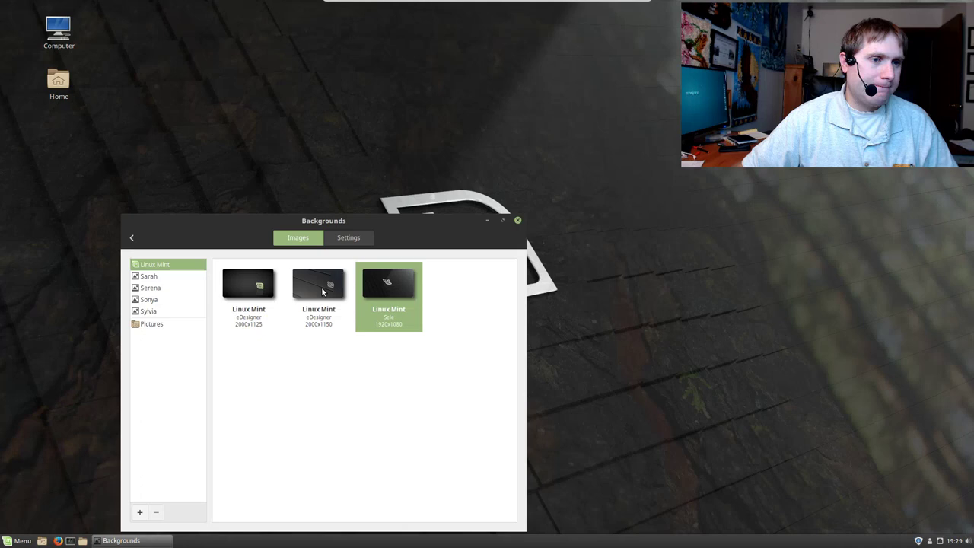
click(332, 287)
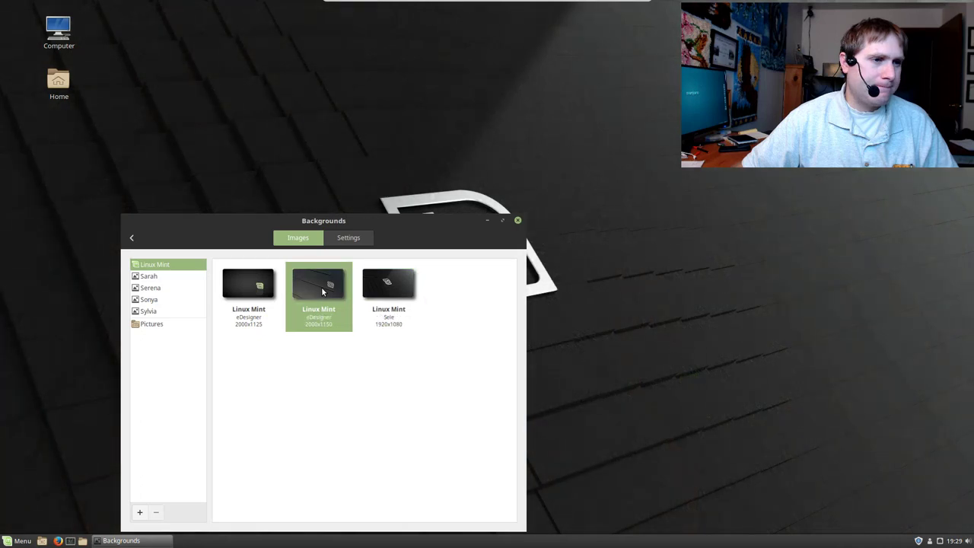
click(403, 276)
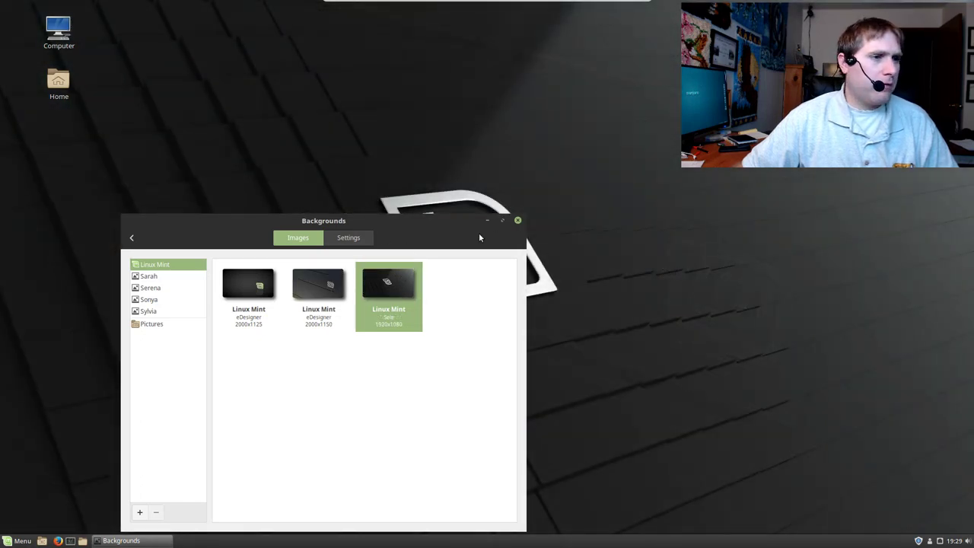
click(517, 220)
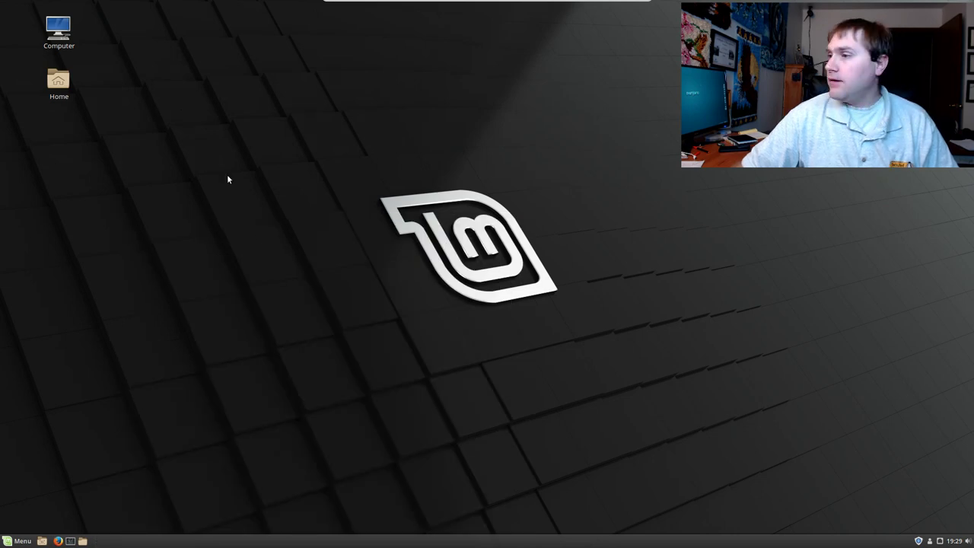
- Search the application menu for "back" and open the Backup Tool
click(15, 542)
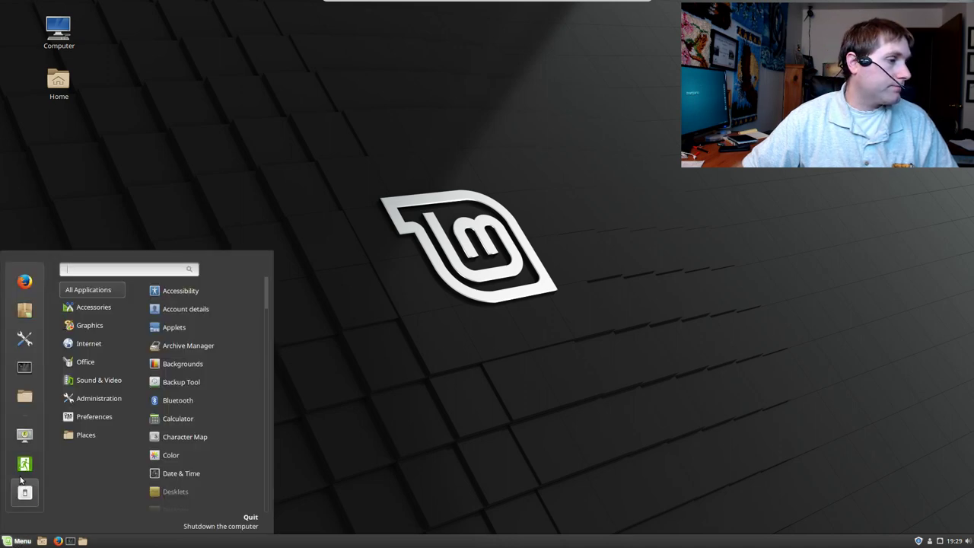
mouse_move(89, 425)
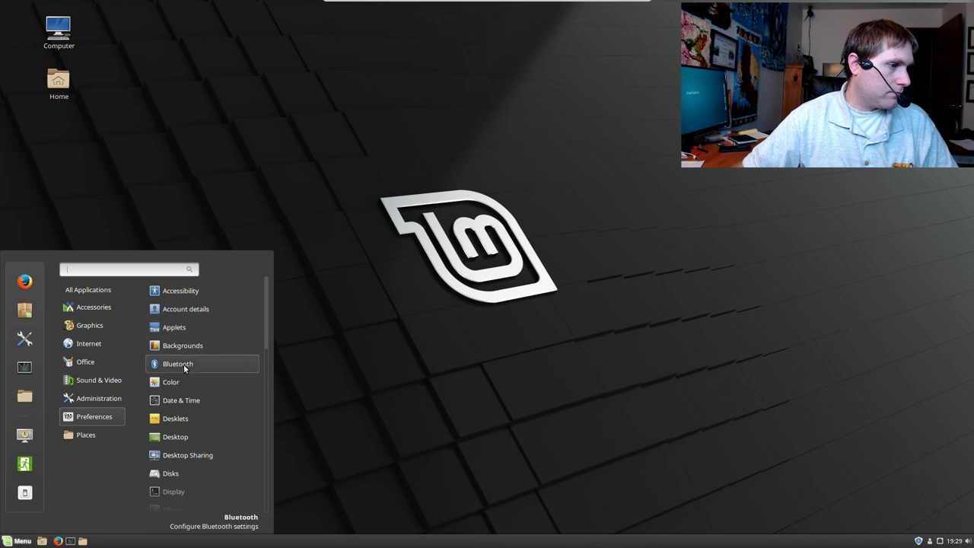
text(back)
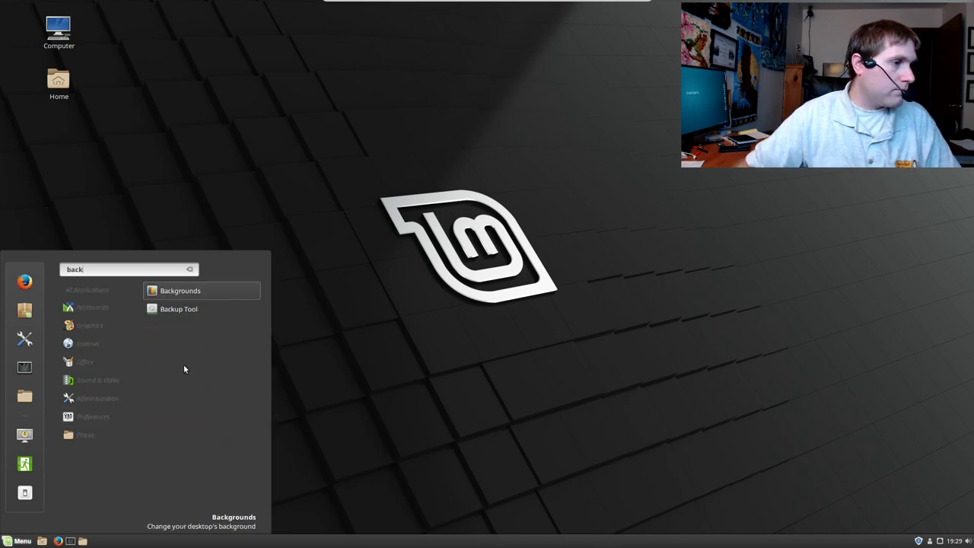
click(200, 308)
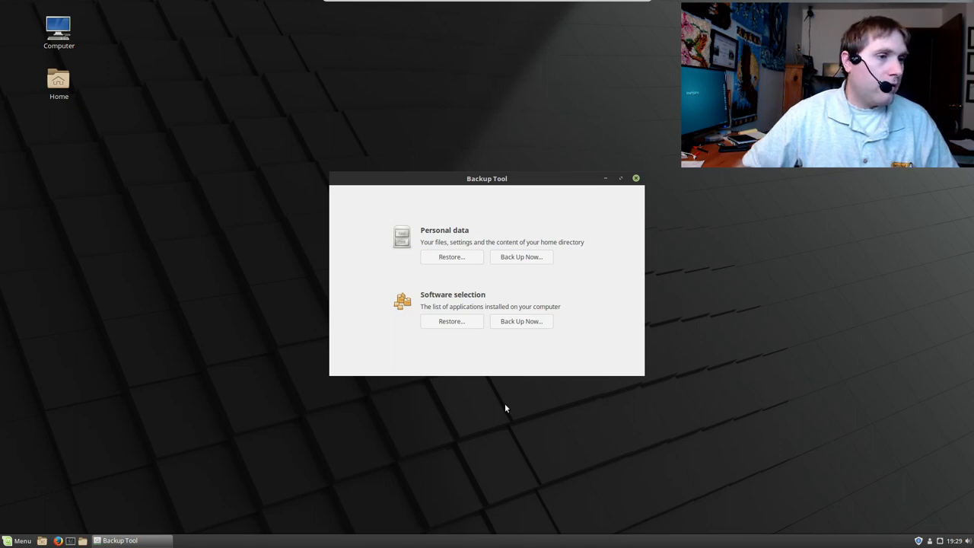
right_click(505, 405)
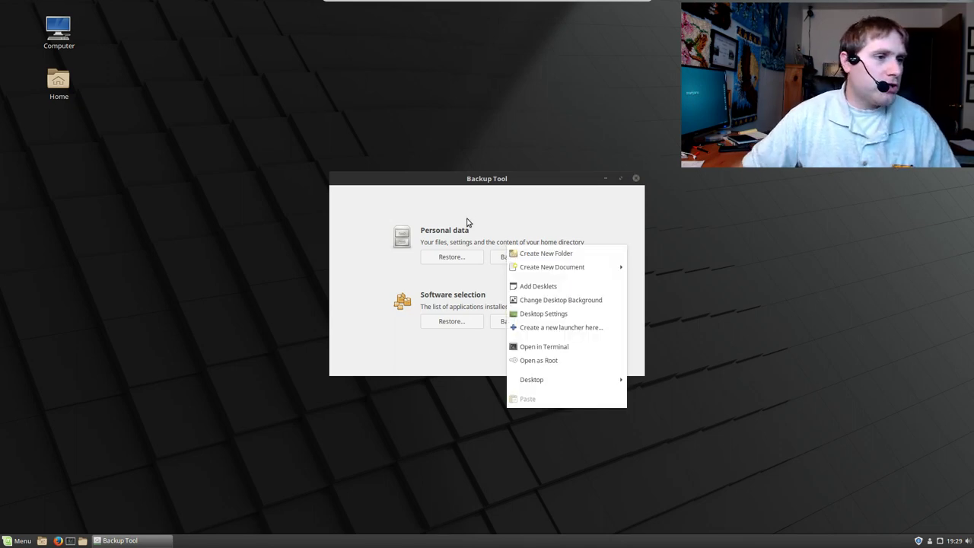
- Check which applications the Backup Tool offers for a software selection backup, enlarging its window, then return to the start page and close it
click(498, 183)
drag(527, 183, 447, 155)
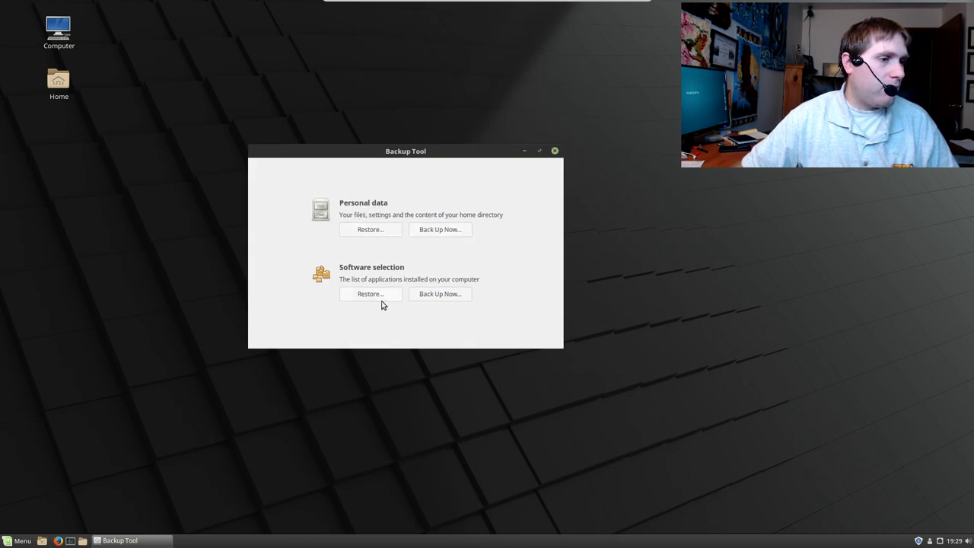
click(448, 293)
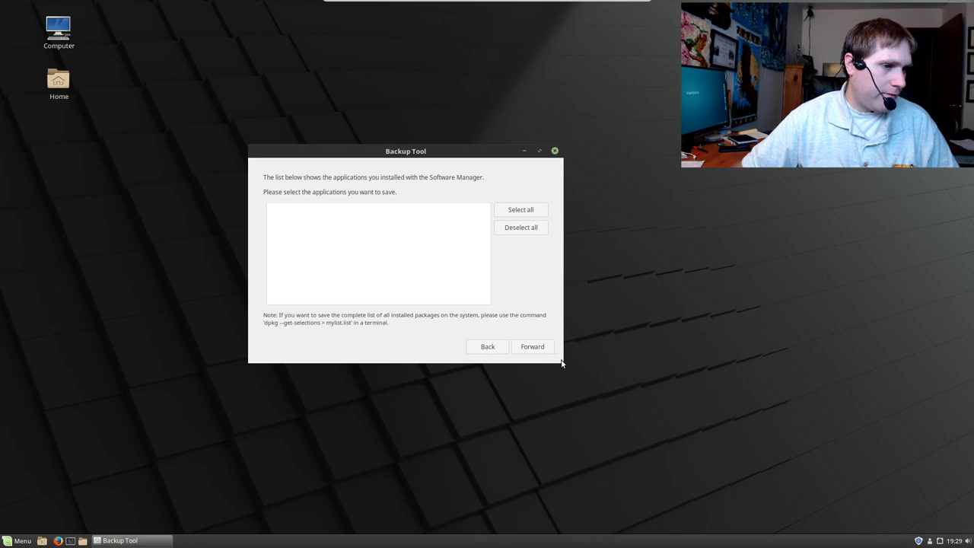
drag(569, 363, 615, 402)
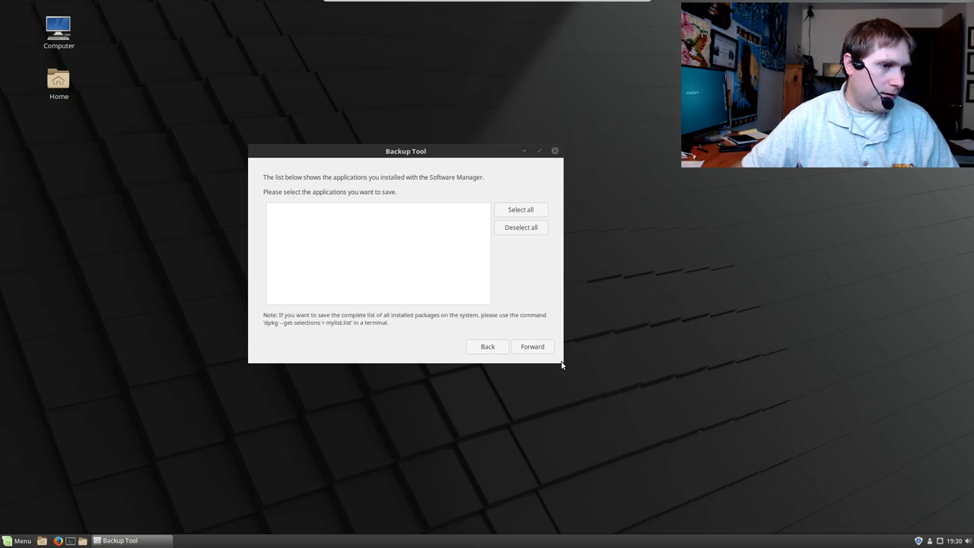
drag(559, 359, 612, 428)
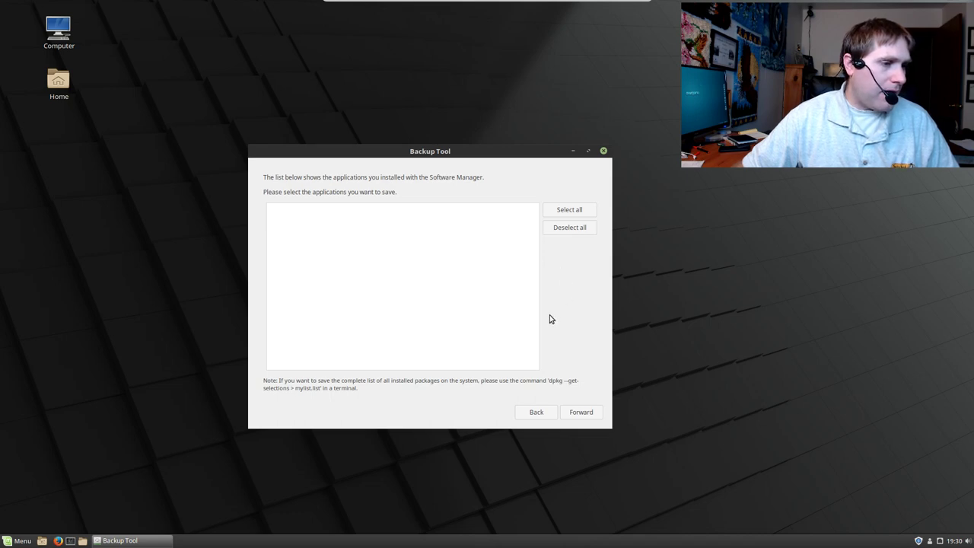
click(537, 412)
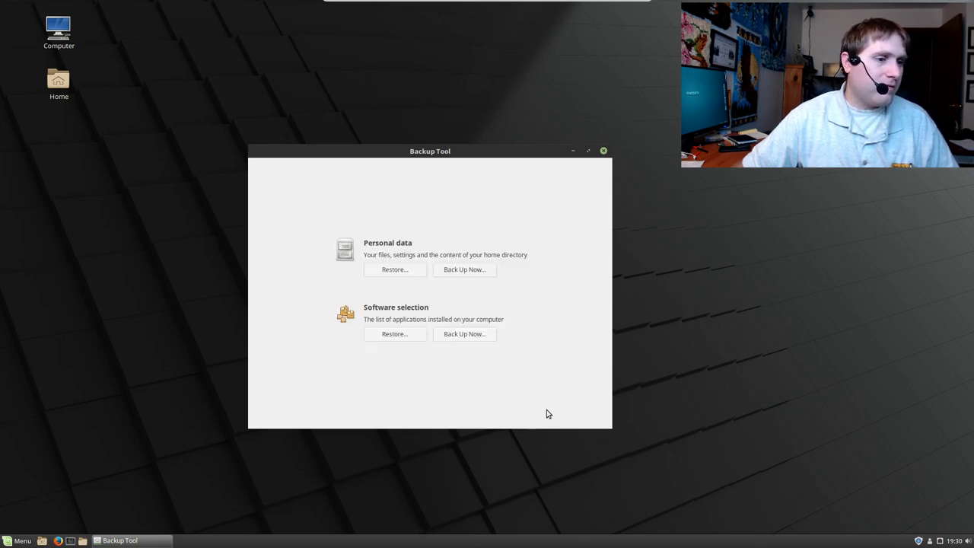
click(604, 151)
- Open the Software Manager, move its window to the upper-left area of the desktop and enlarge it
key(super)
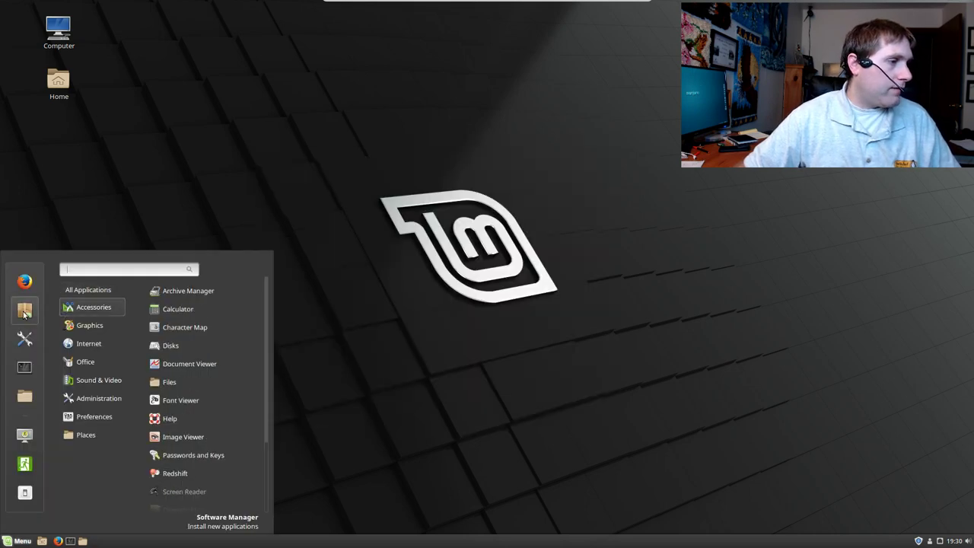
click(24, 311)
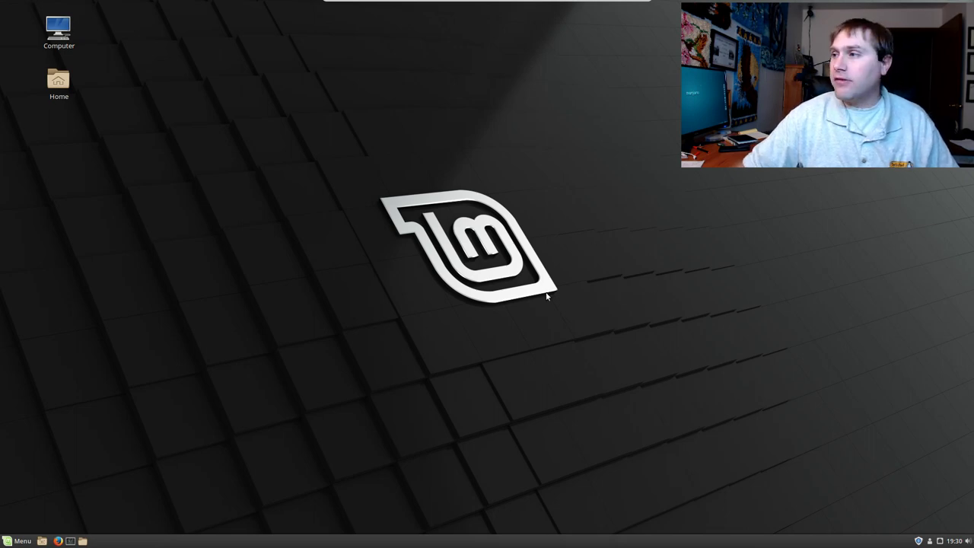
drag(500, 92, 349, 64)
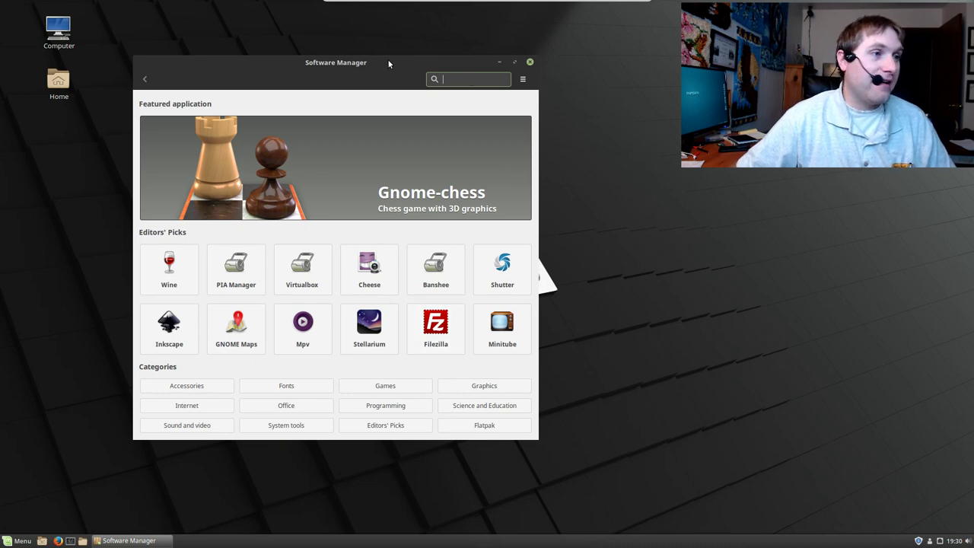
drag(388, 61, 356, 14)
drag(489, 389, 575, 500)
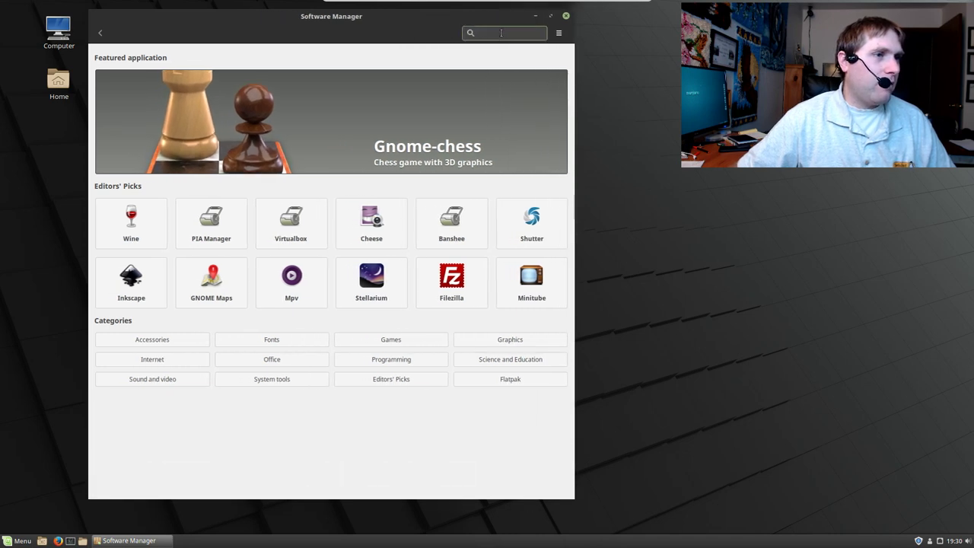
- Search the Software Manager for "word processor", then clear the search and return to the overview
text(wo)
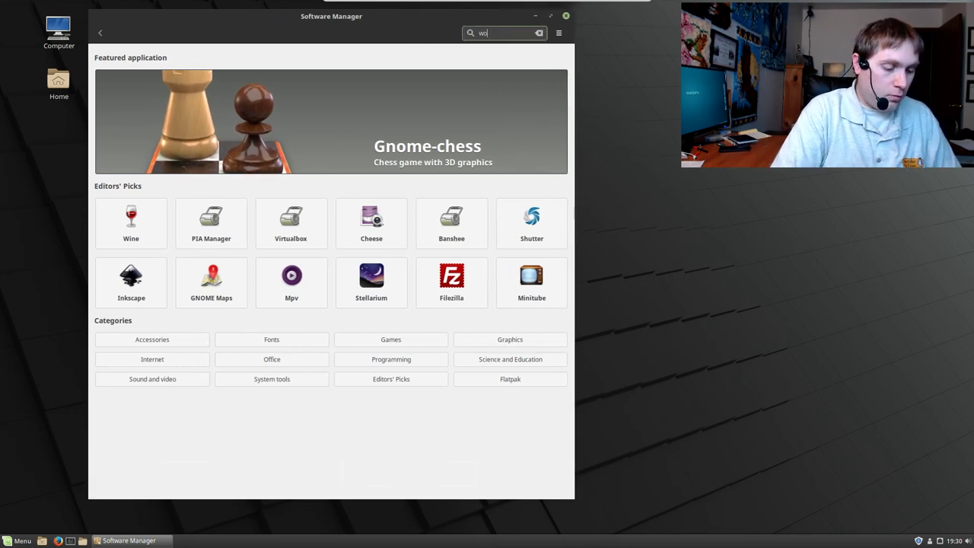
text(rd procee)
key(BackSpace)
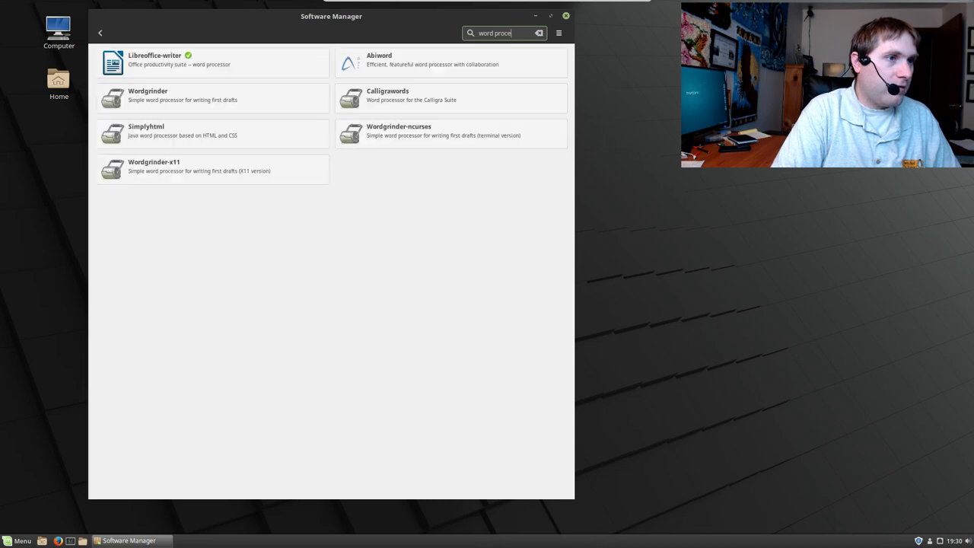
text(ssor)
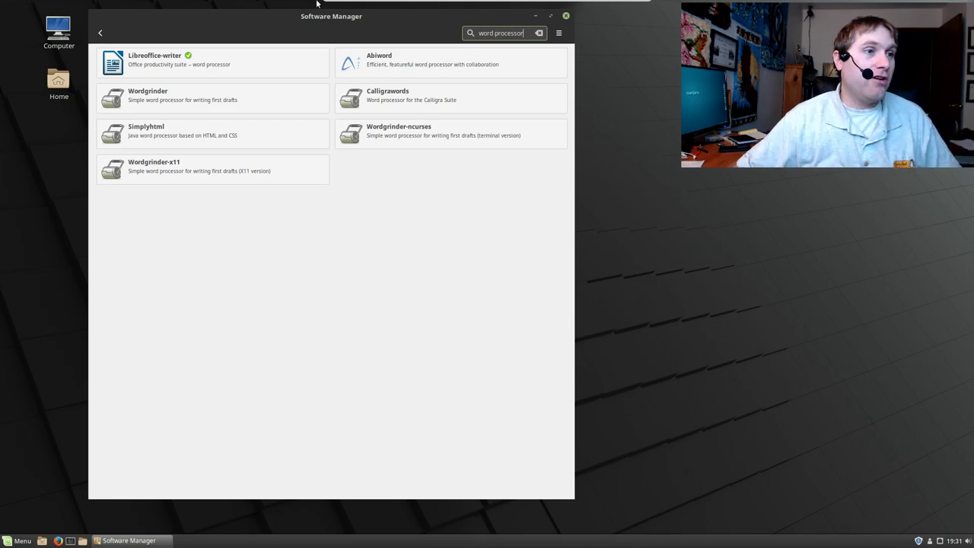
click(539, 33)
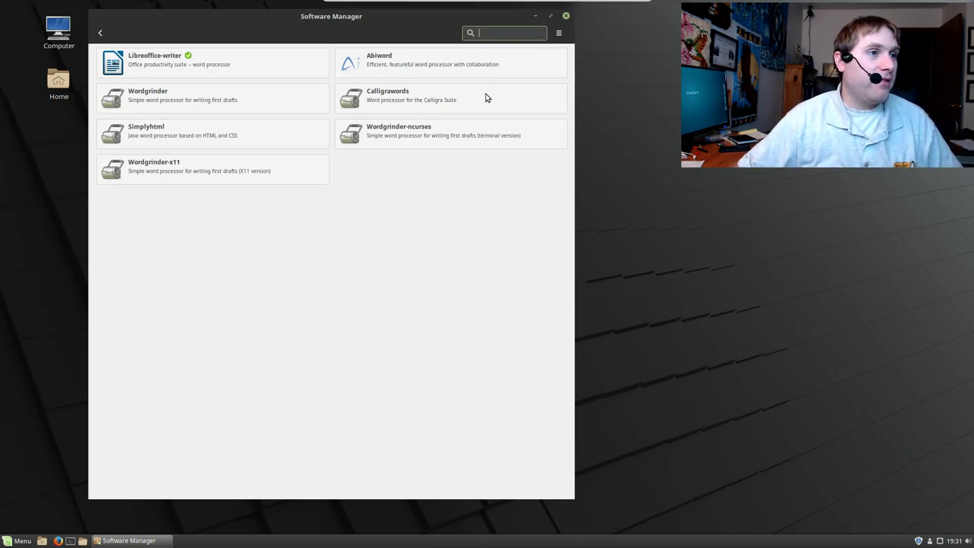
click(100, 33)
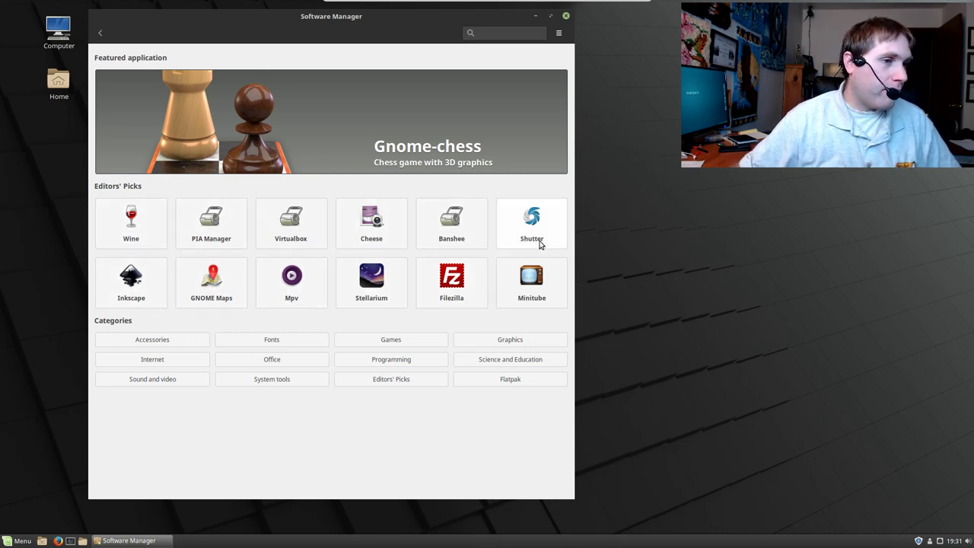
- Install Inkscape with its additional packages, authenticating with the account password, and return to the Software Manager overview
click(131, 281)
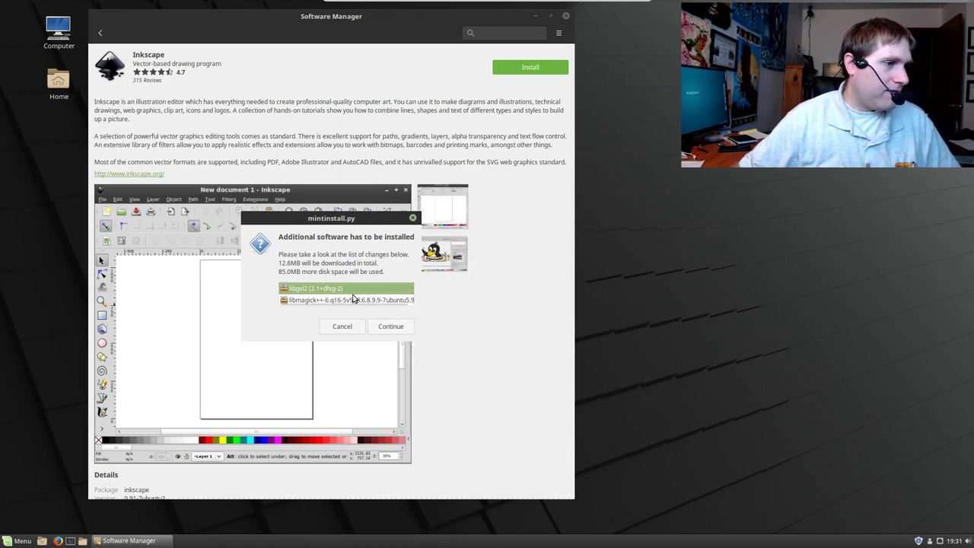
click(391, 328)
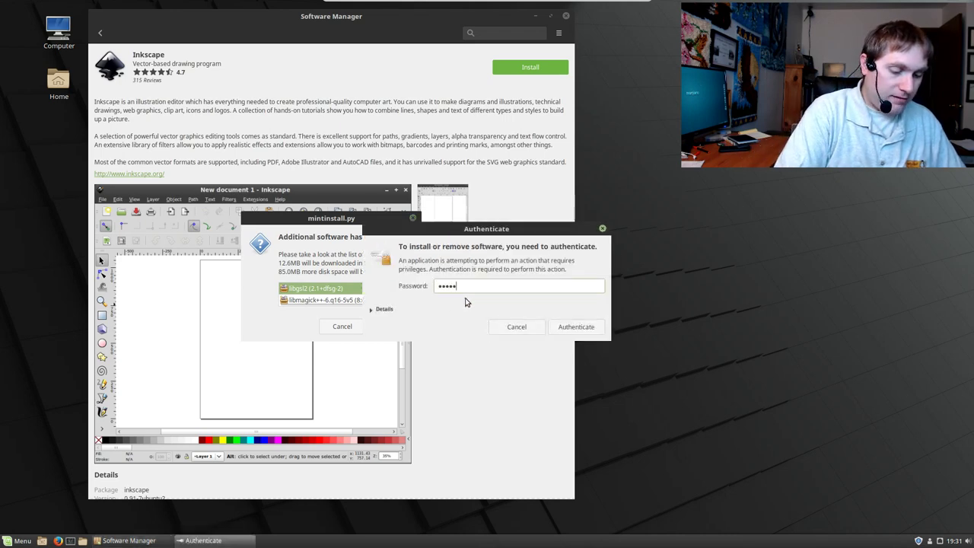
key(Return)
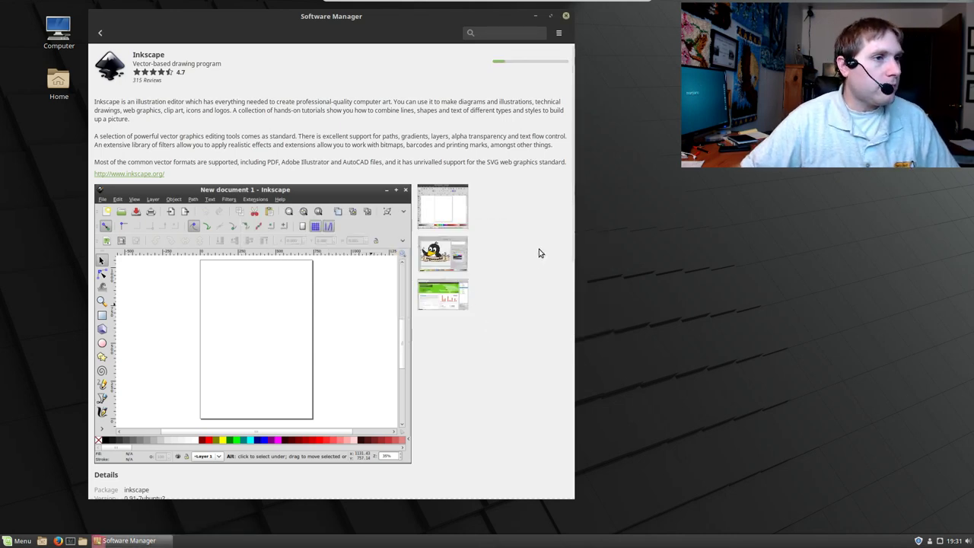
click(99, 32)
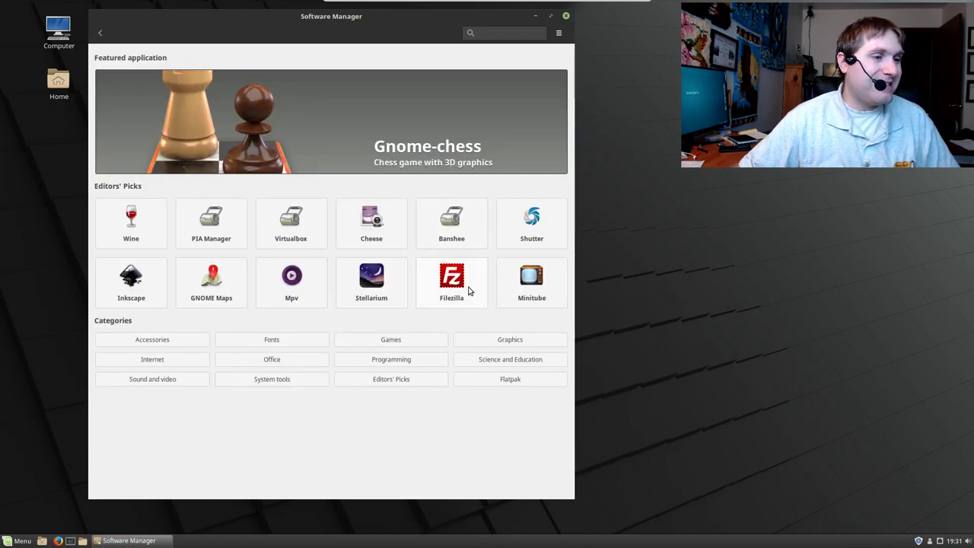
- Install Filezilla with its additional packages and return to the Software Manager overview
click(470, 292)
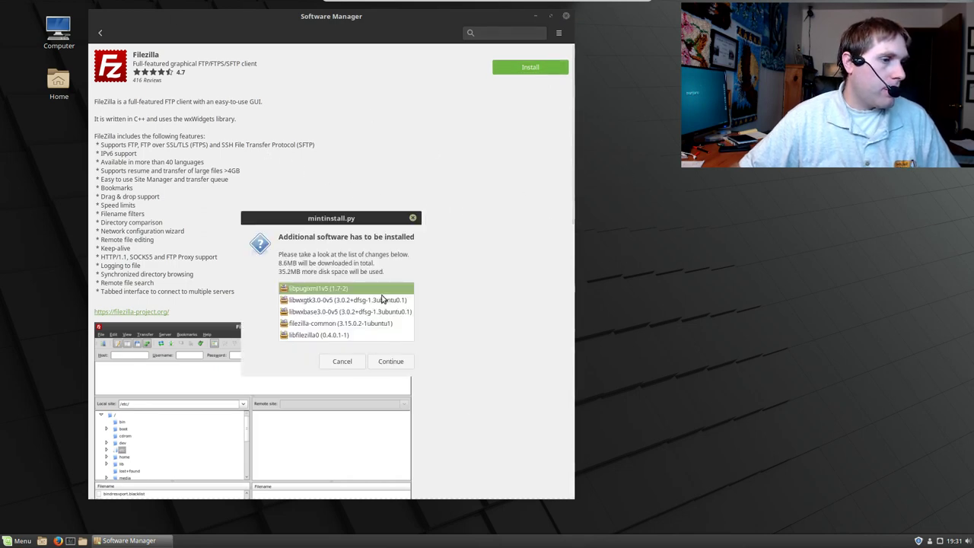
click(390, 360)
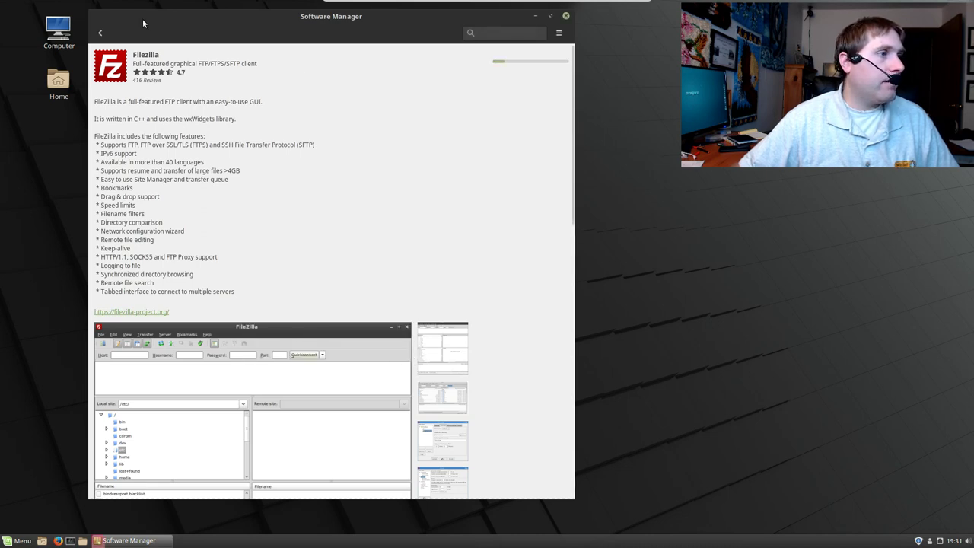
click(99, 33)
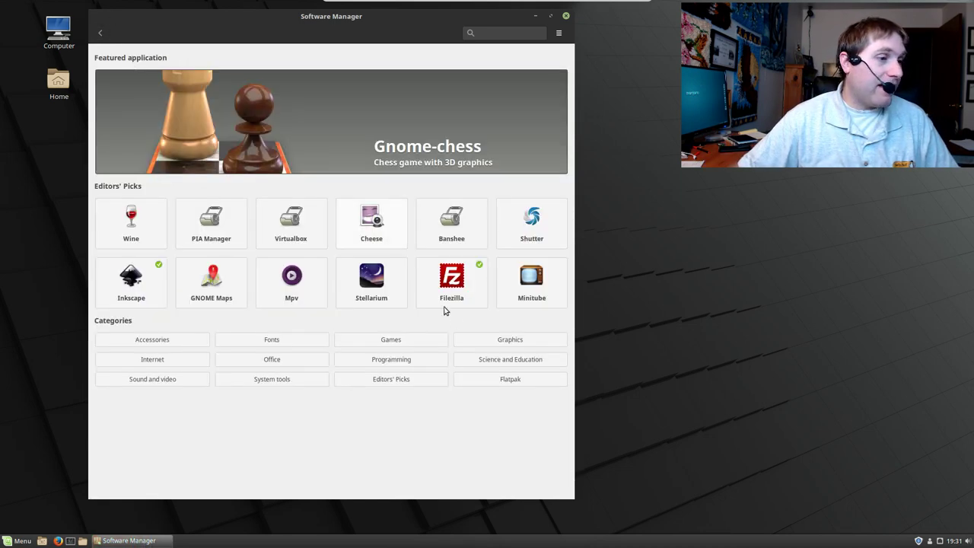
- Open the Fonts category and search for "windows", then clear the search and return to the overview
click(279, 339)
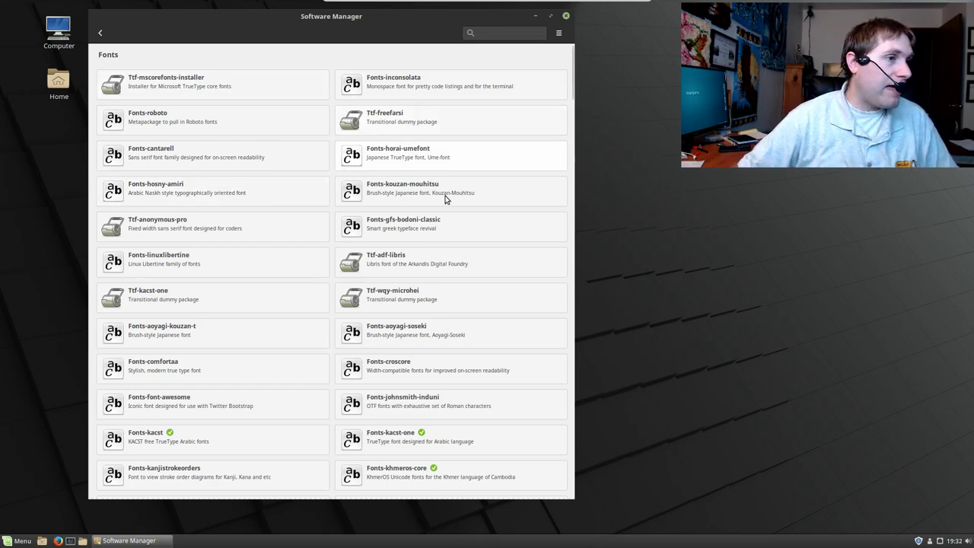
click(487, 33)
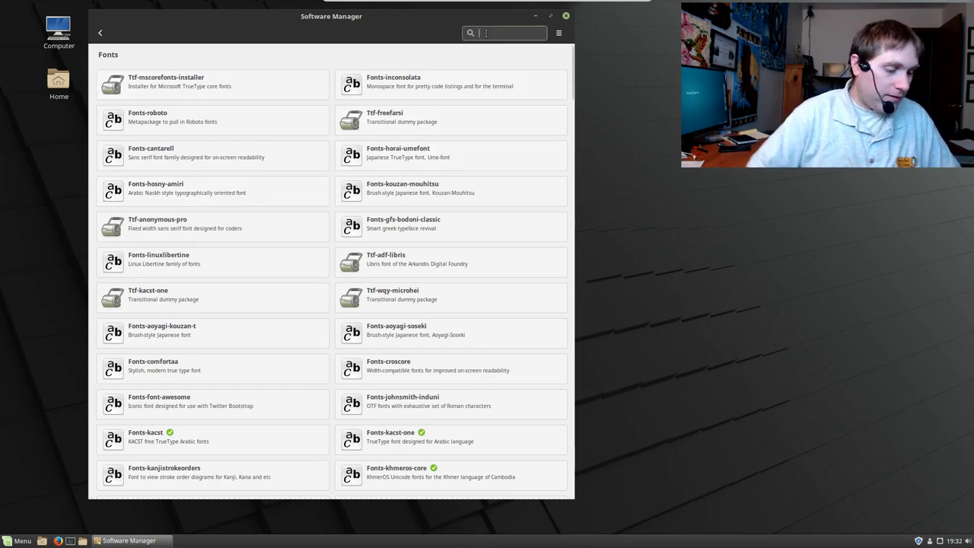
text(windows font)
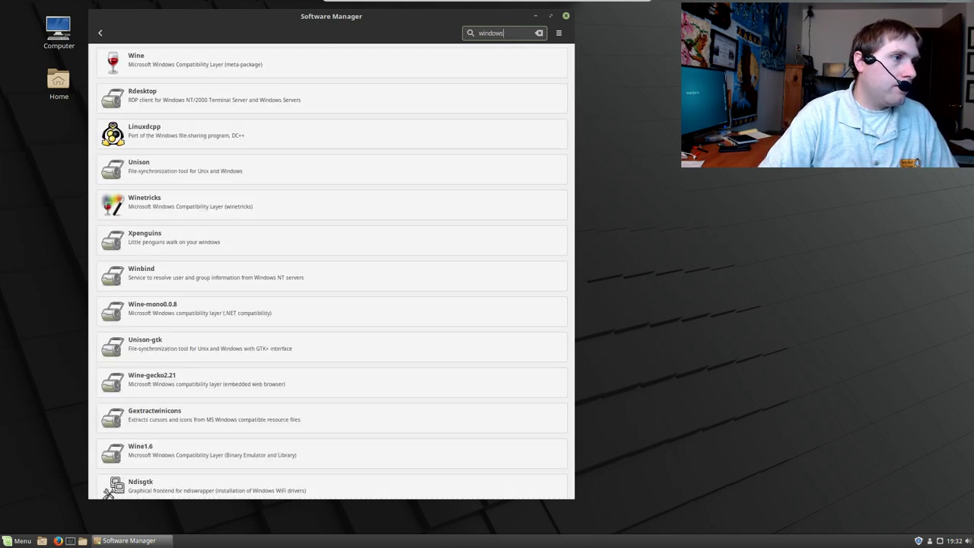
key(BackSpace)
key(BackSpace)
key(BackSpace)
key(BackSpace)
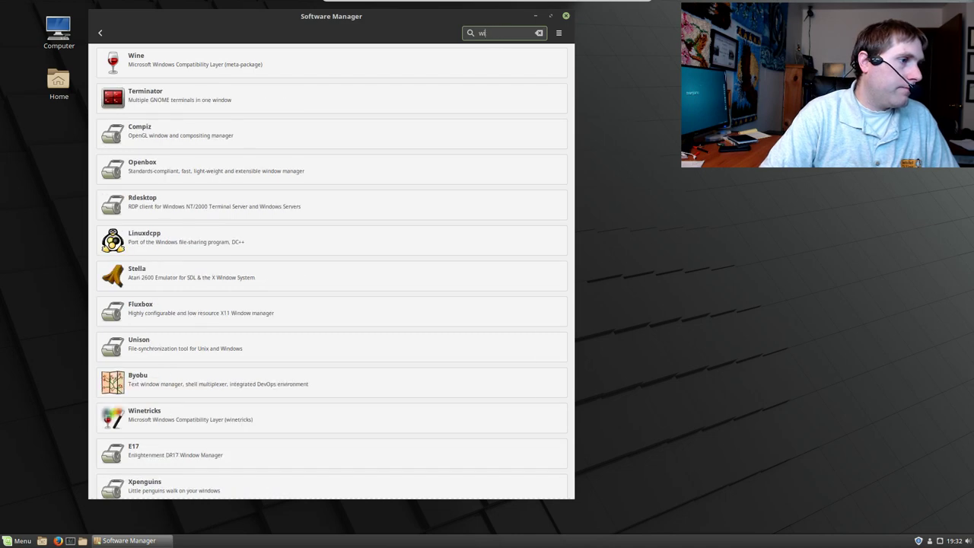
key(BackSpace)
key(BackSpace)
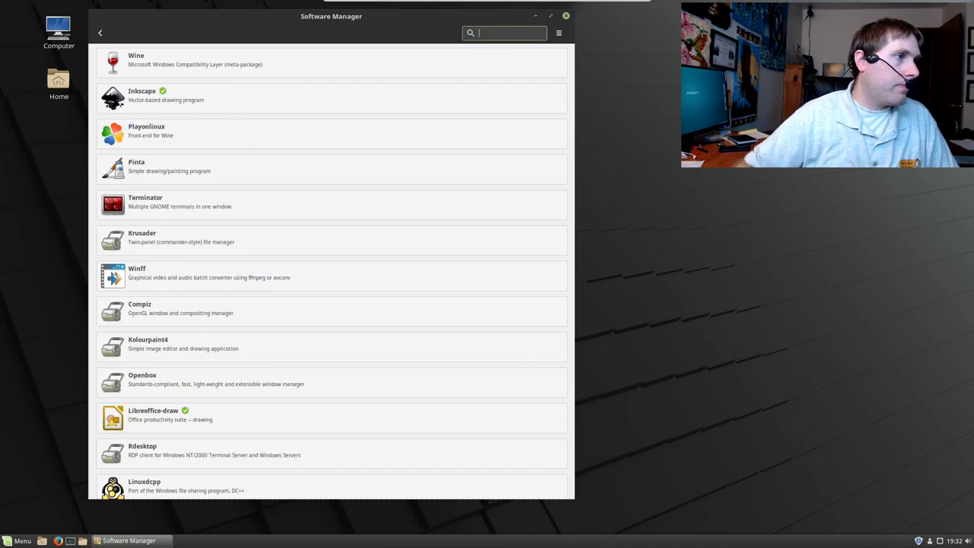
click(100, 32)
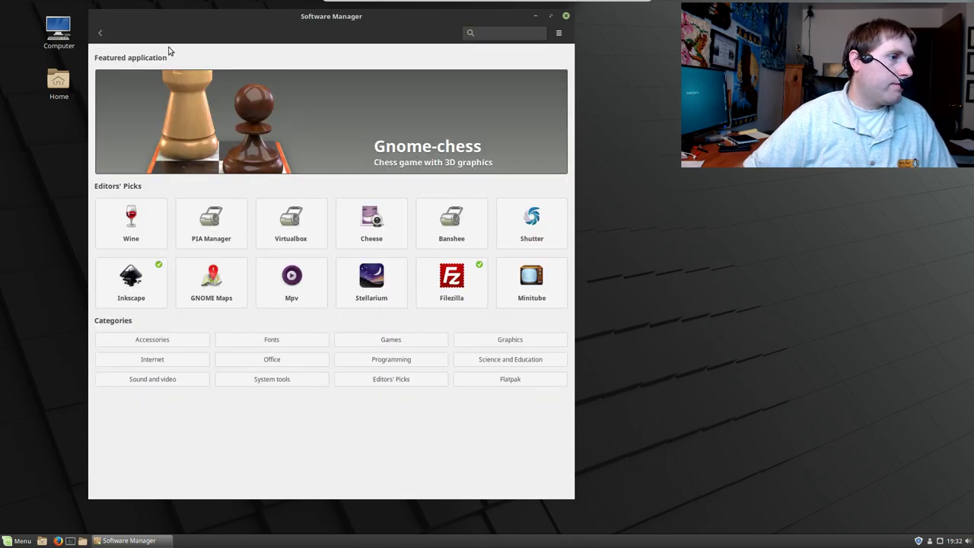
- Browse the packages in the Fonts category and return to the Software Manager overview
click(275, 340)
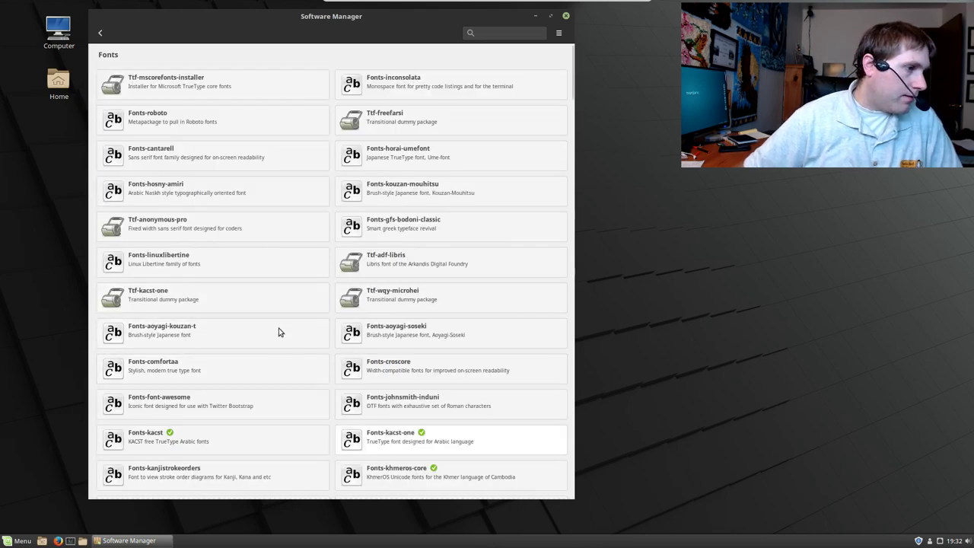
scroll(278, 331, down, 5)
scroll(289, 385, down, 10)
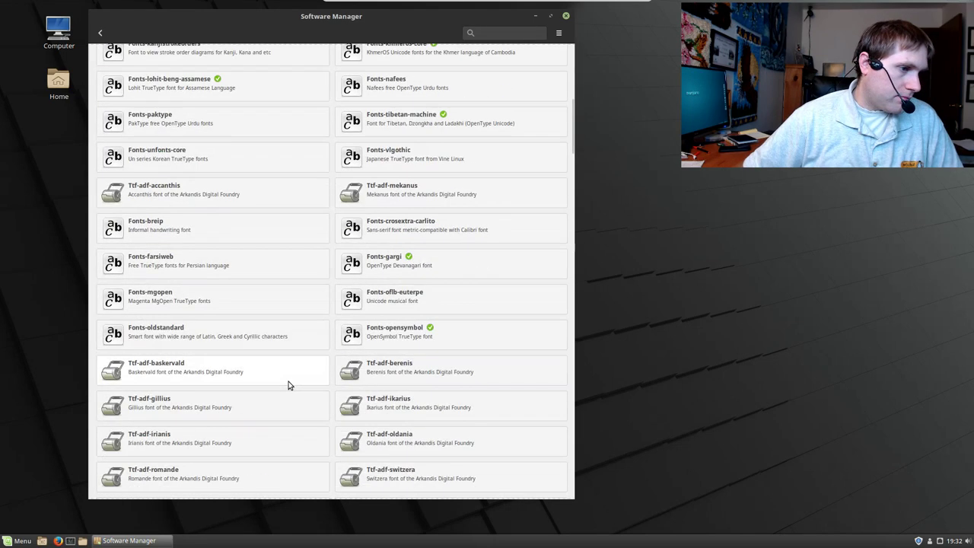
scroll(442, 430, down, 10)
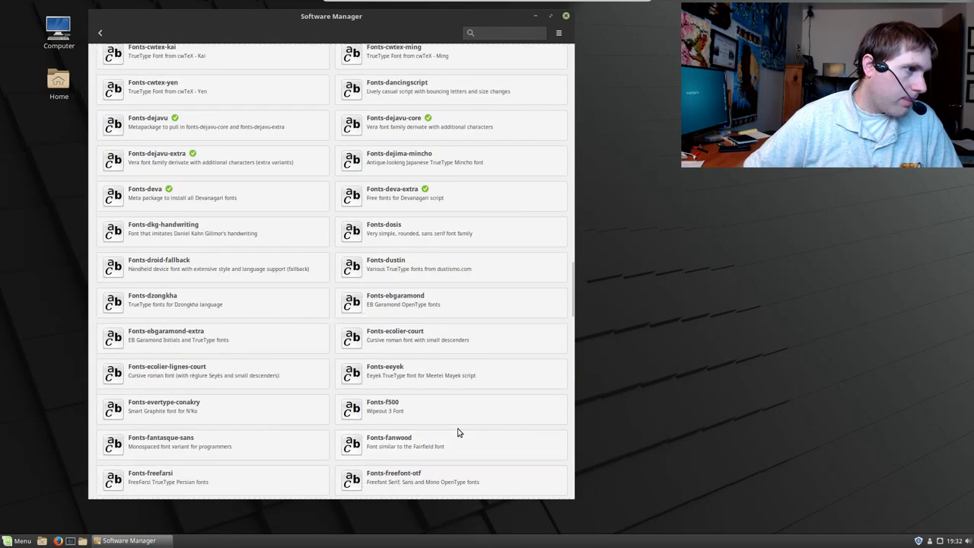
scroll(458, 433, down, 10)
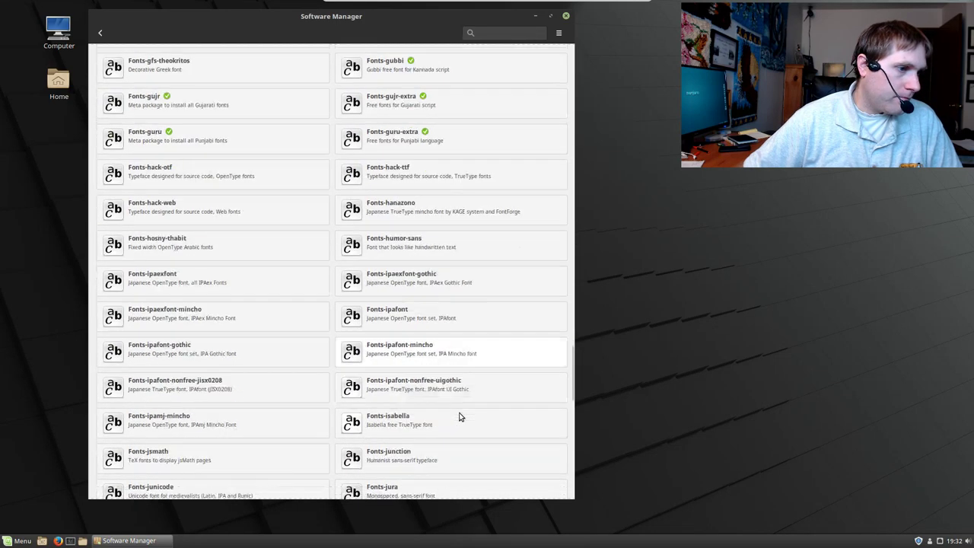
scroll(460, 416, down, 10)
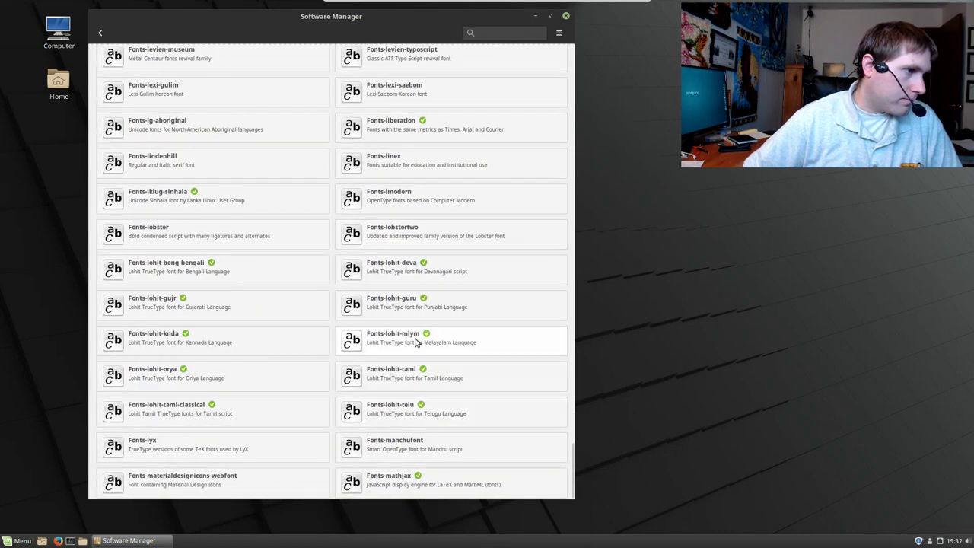
scroll(460, 411, up, 20)
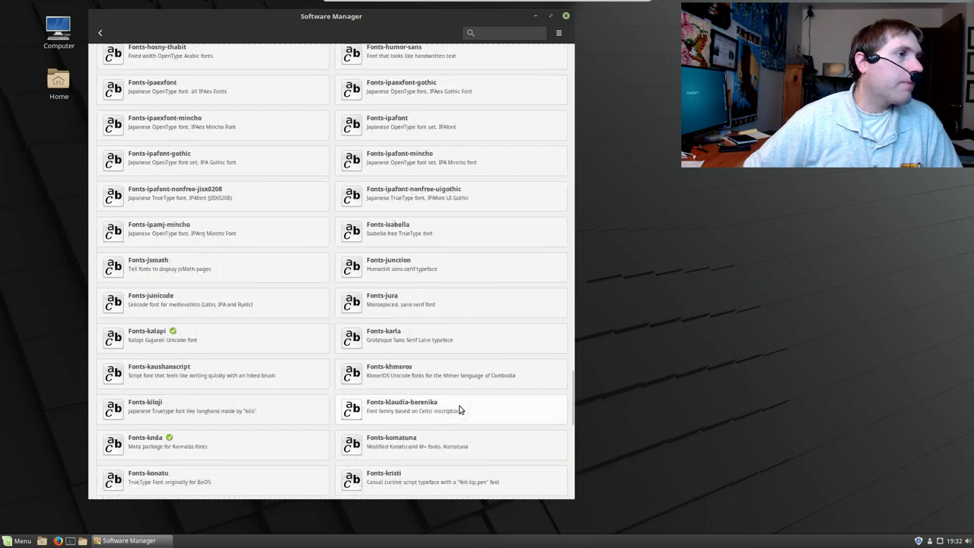
click(99, 33)
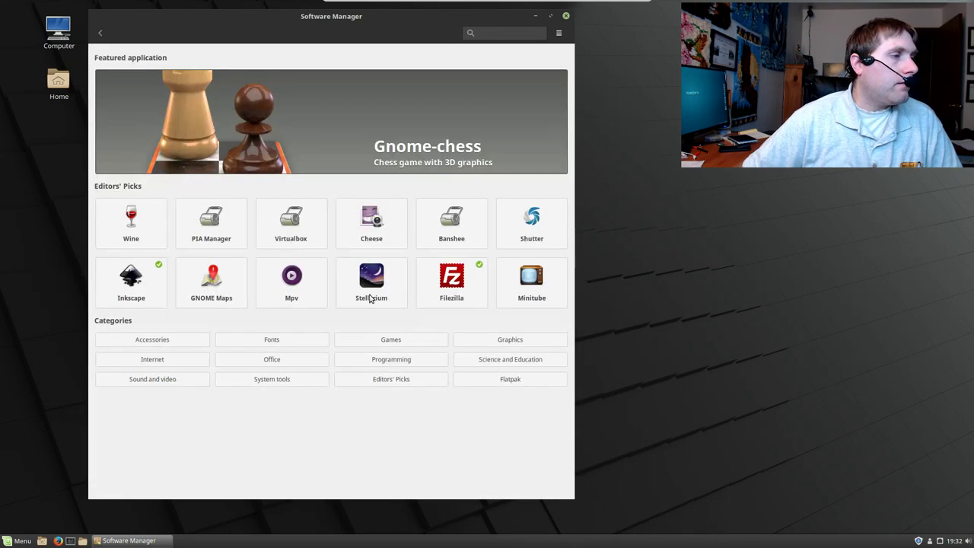
- Browse the Games category, including board games, first-person, real-time strategy and turn-based strategy titles, and return to the Software Manager overview
click(403, 347)
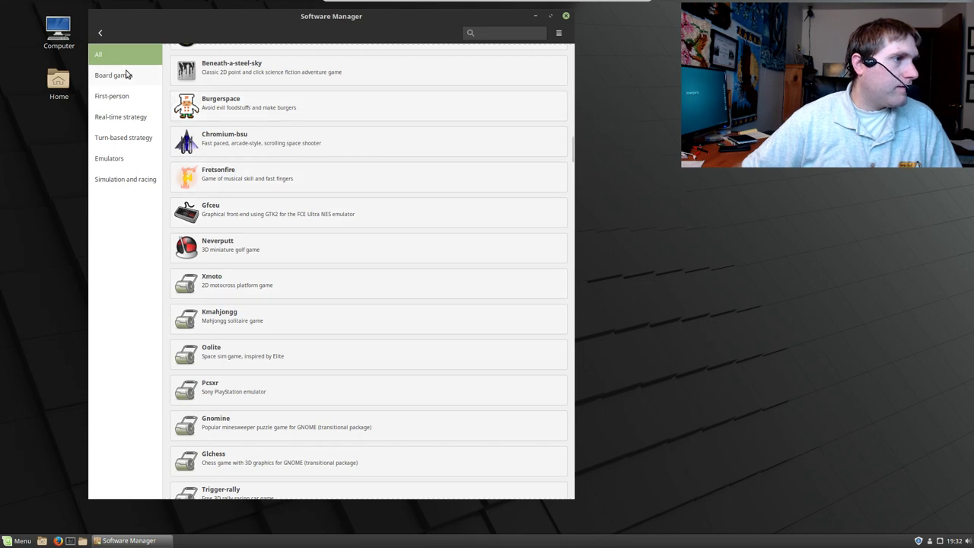
click(127, 73)
click(120, 102)
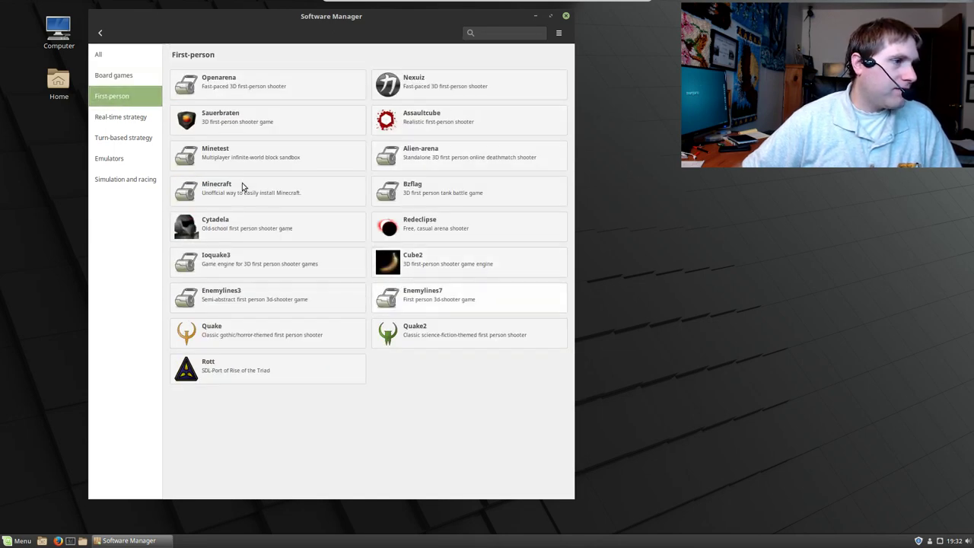
click(128, 119)
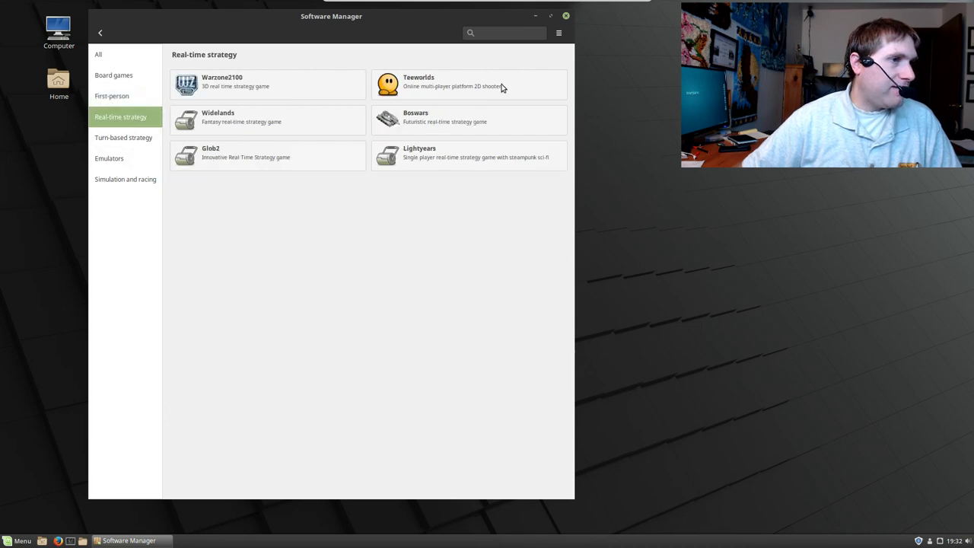
click(125, 138)
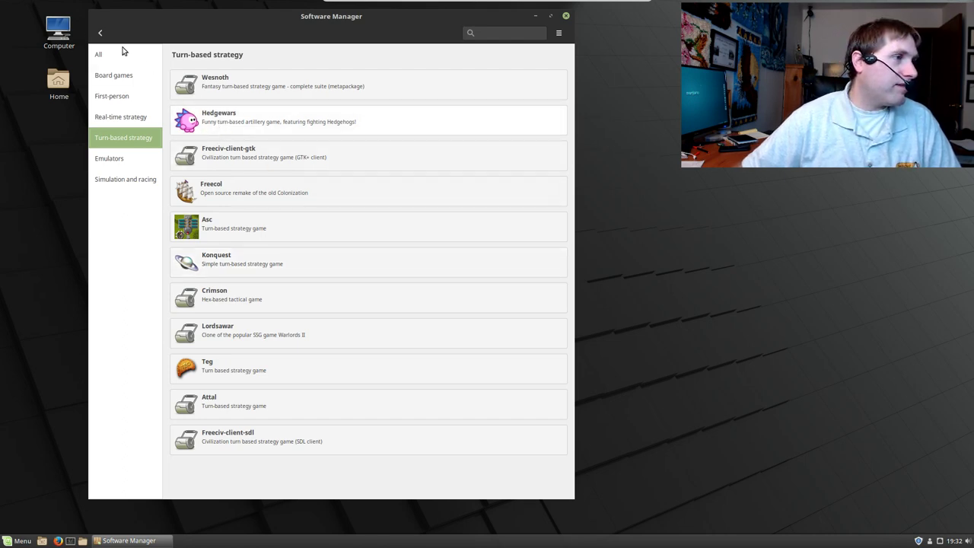
click(100, 33)
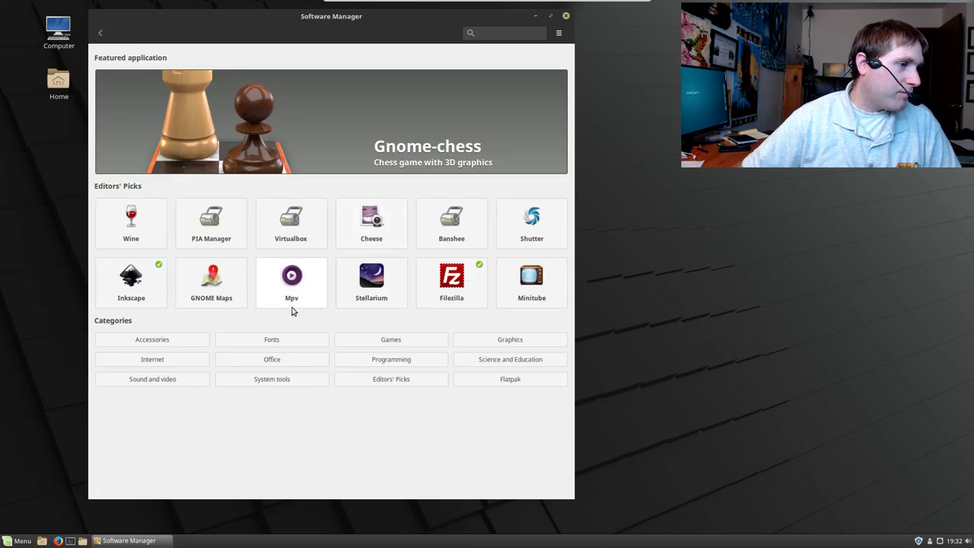
- Open the Office category, search for "accounting", look through the results and return to the overview
click(296, 358)
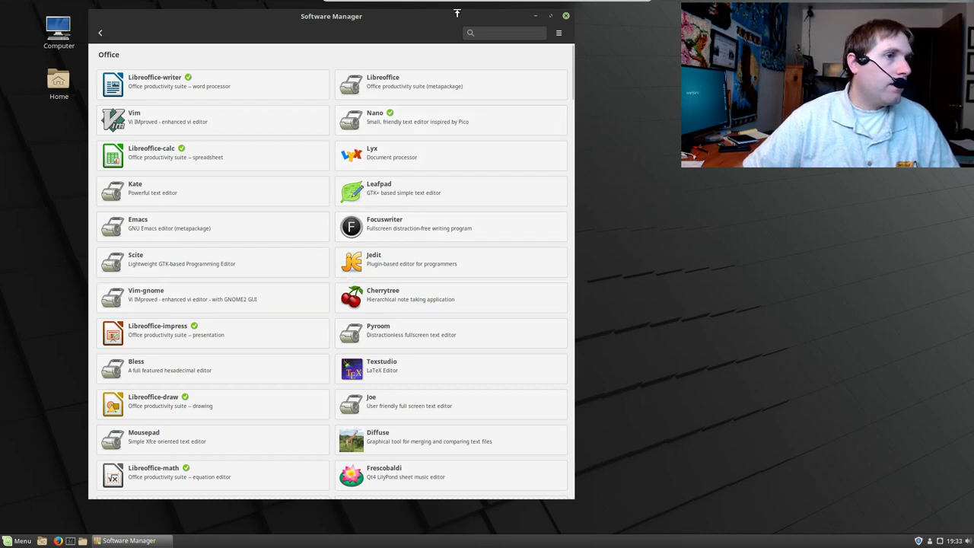
click(489, 32)
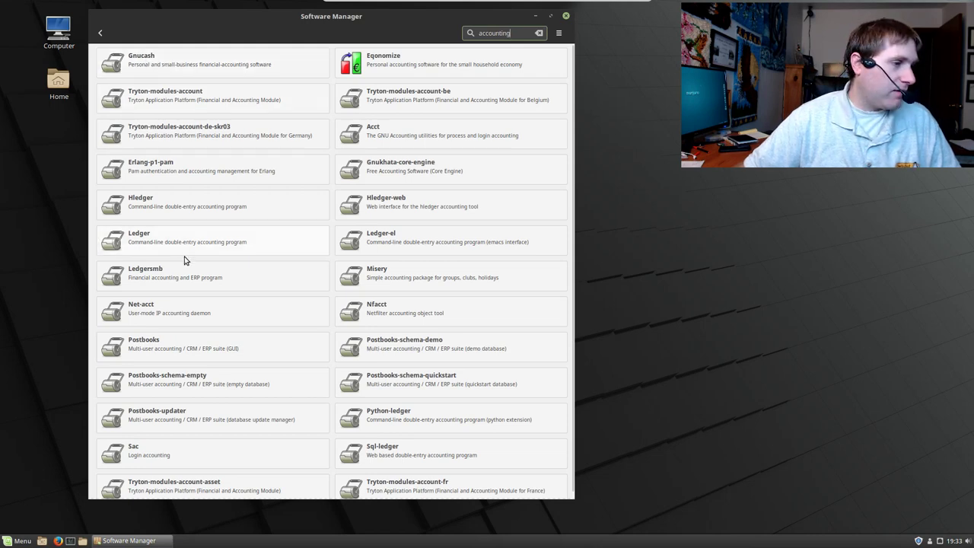
scroll(175, 274, down, 1)
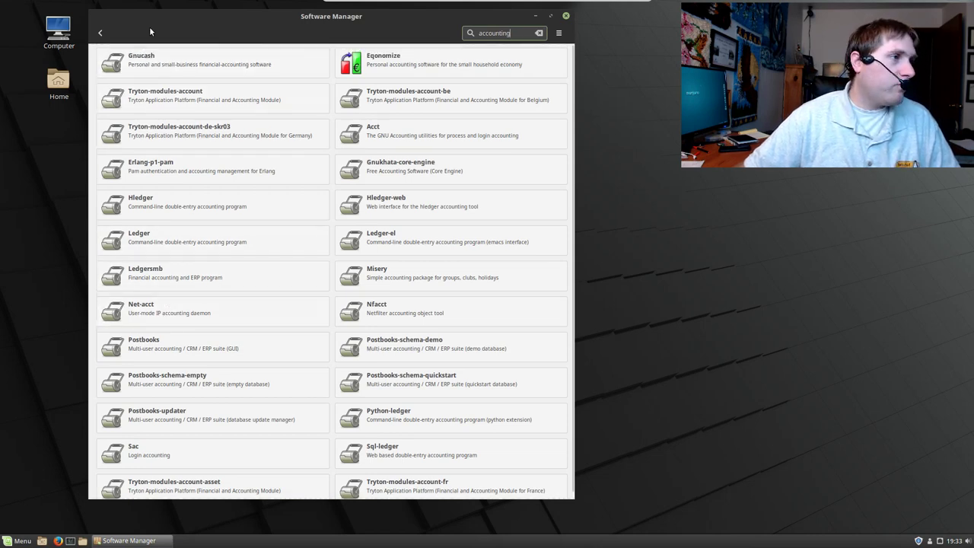
click(105, 33)
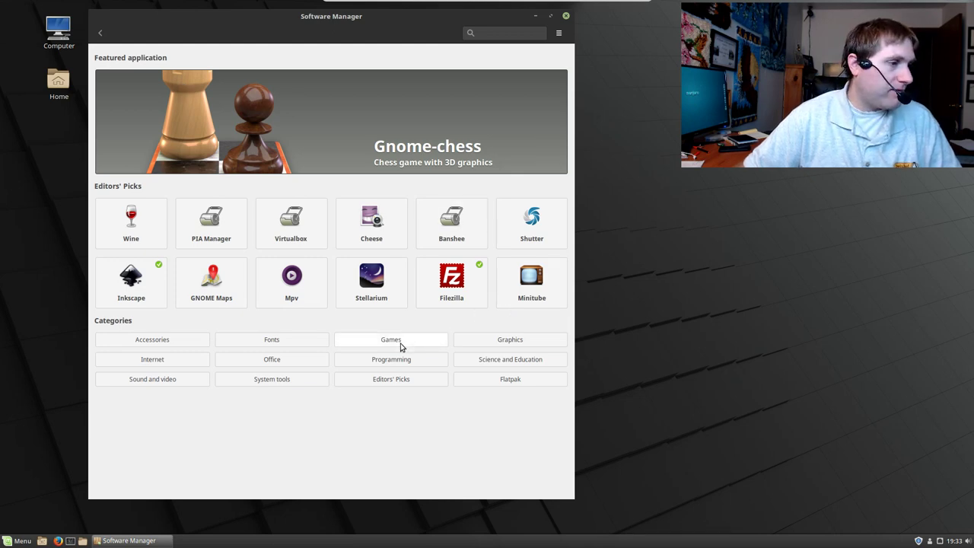
- Install Audacity from the Sound and video category and return to the category's package list
click(162, 387)
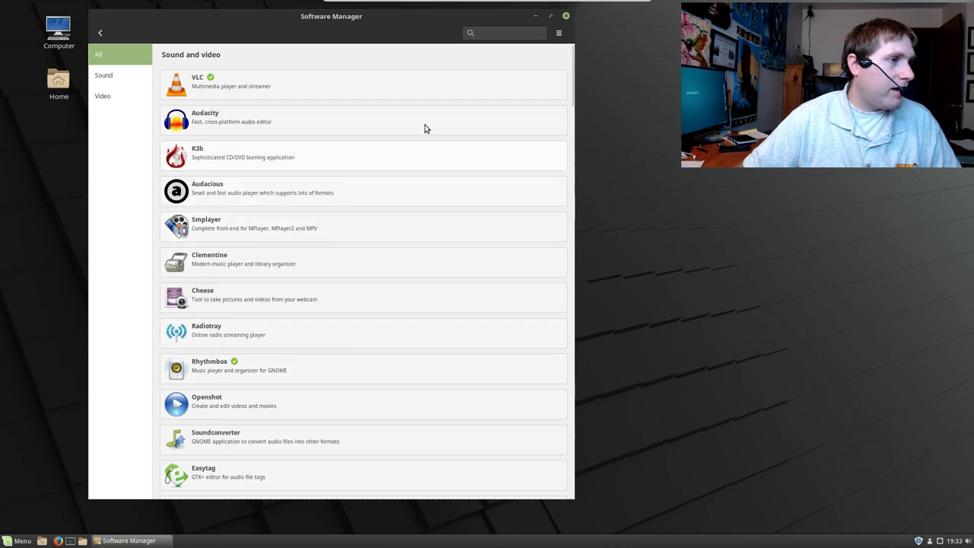
click(460, 125)
click(542, 70)
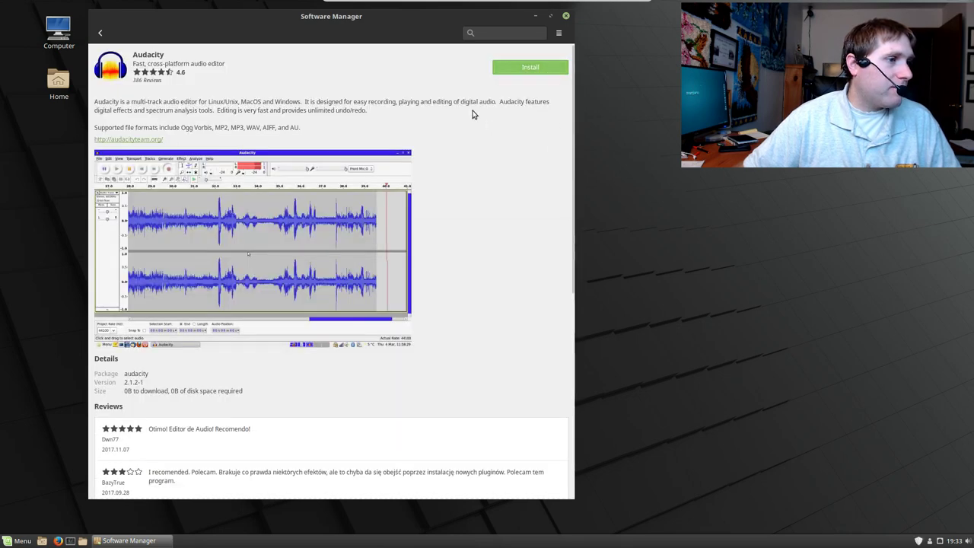
click(390, 320)
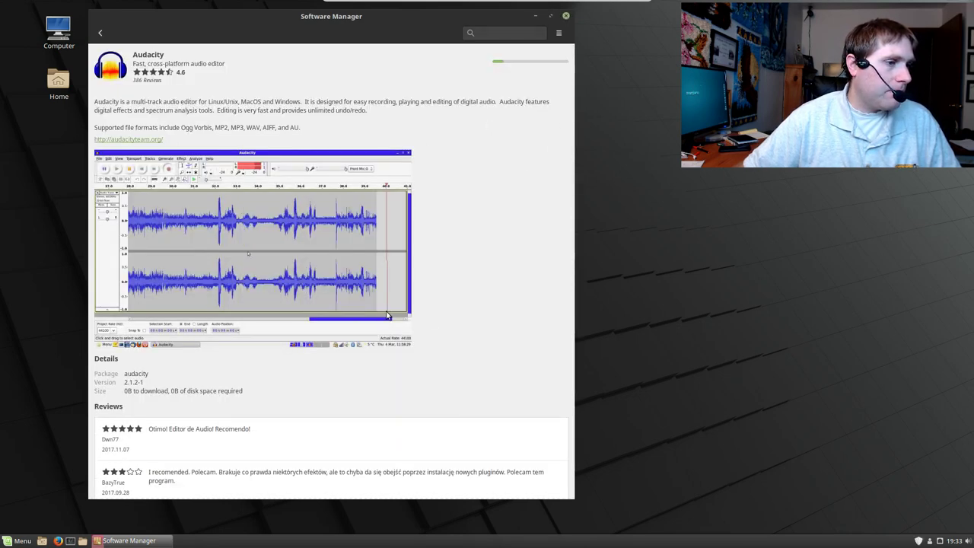
click(100, 34)
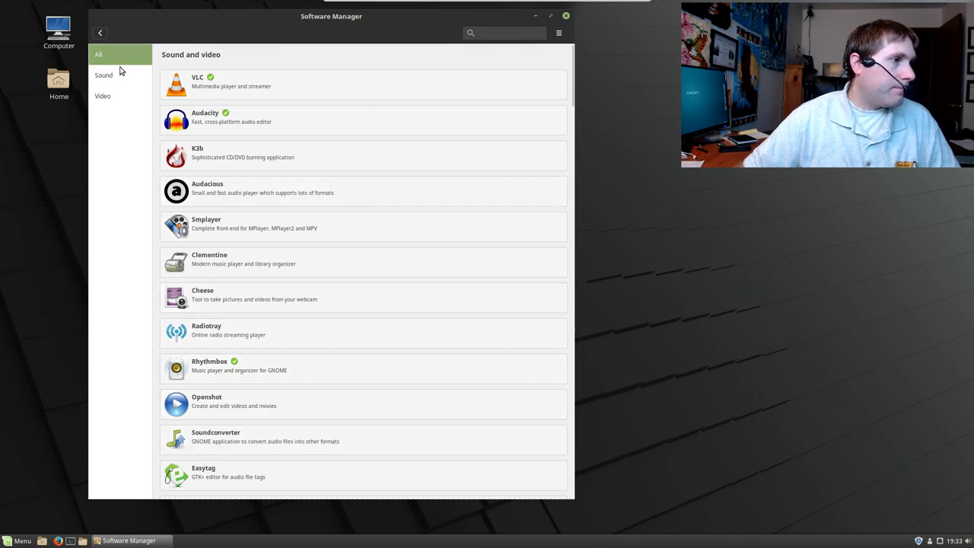
- View the Video subcategory, search for "kden", examine the Kdenlive details page and return to the overview
click(104, 97)
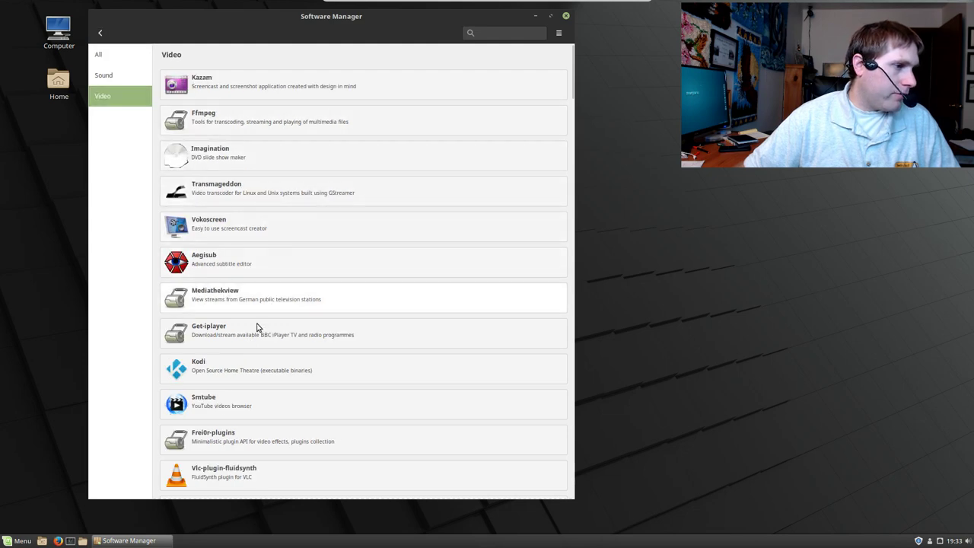
click(501, 32)
text(iden)
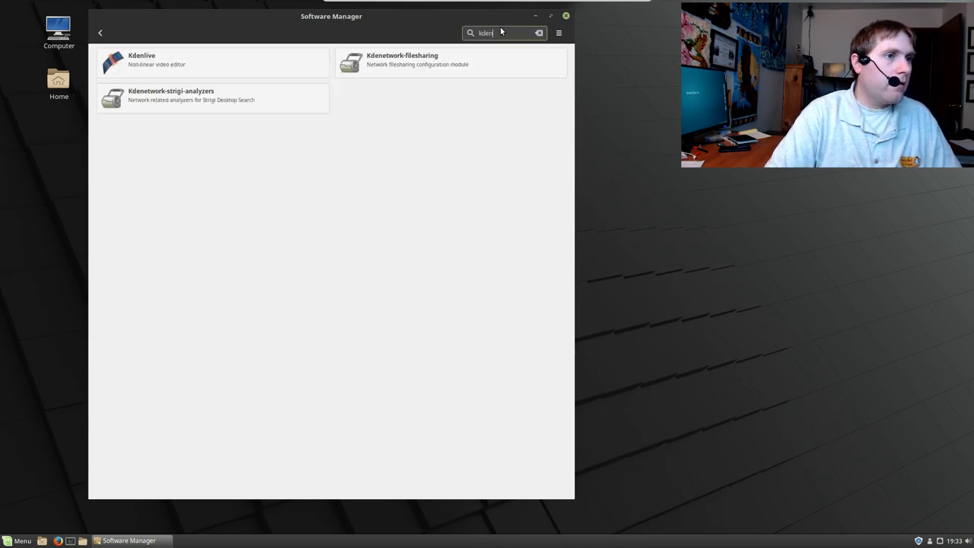
click(138, 68)
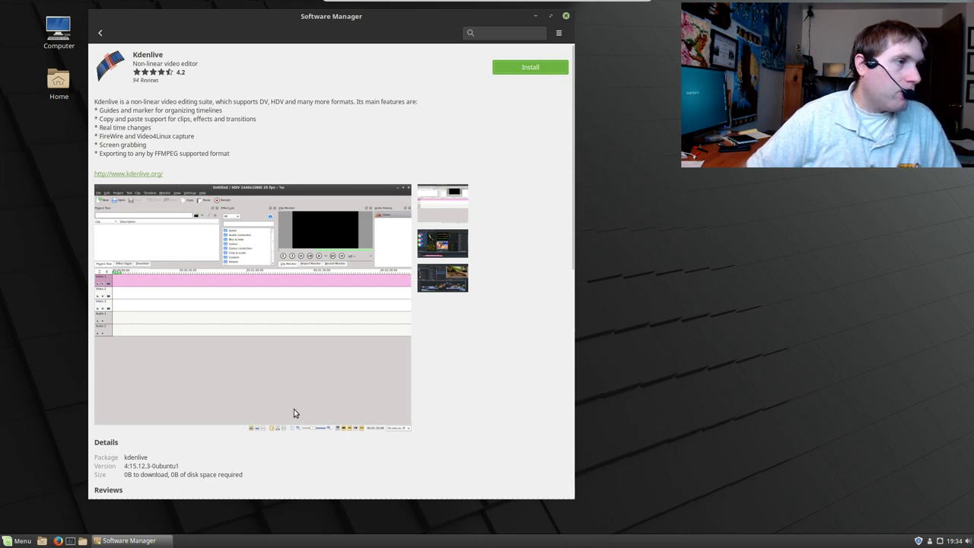
click(99, 33)
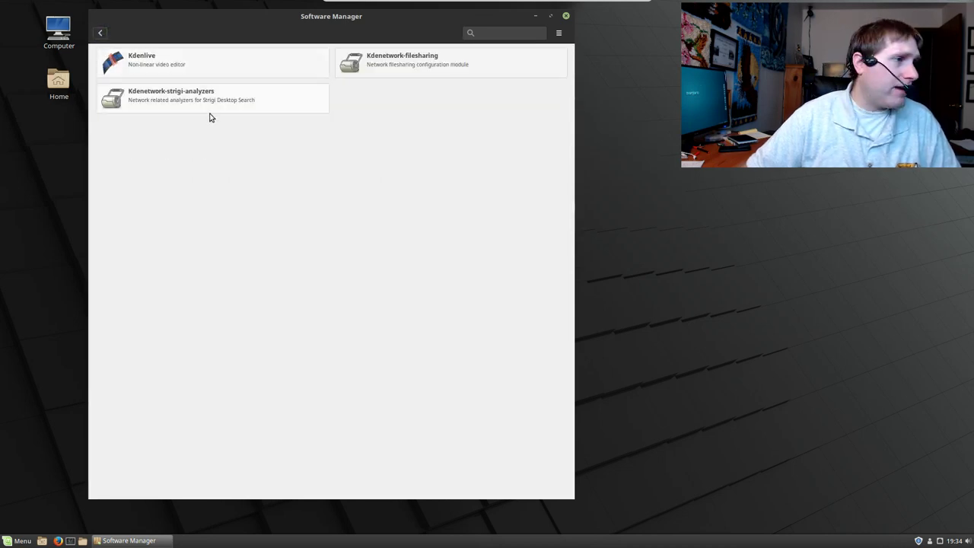
click(100, 32)
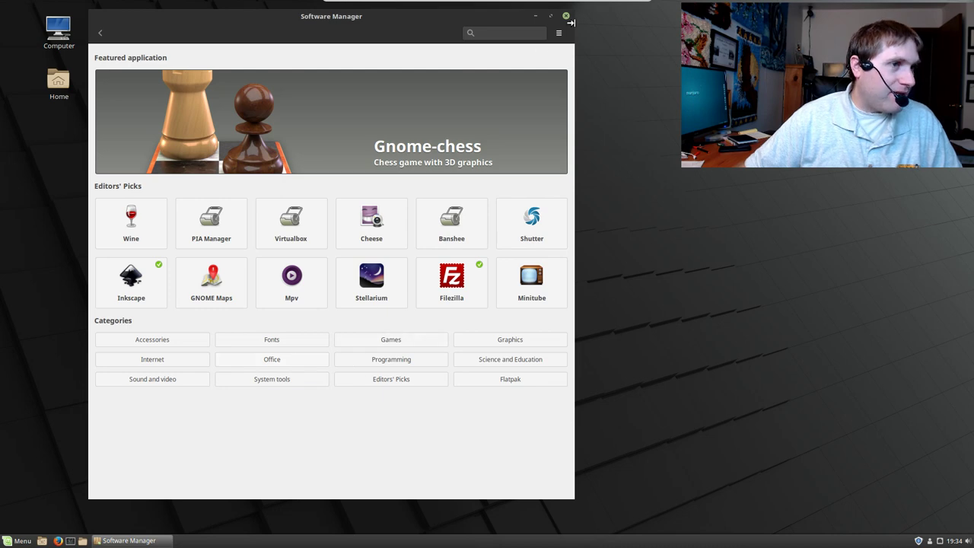
- Search the Software Manager for "obs", look through the results and clear the search
click(521, 32)
text(obs)
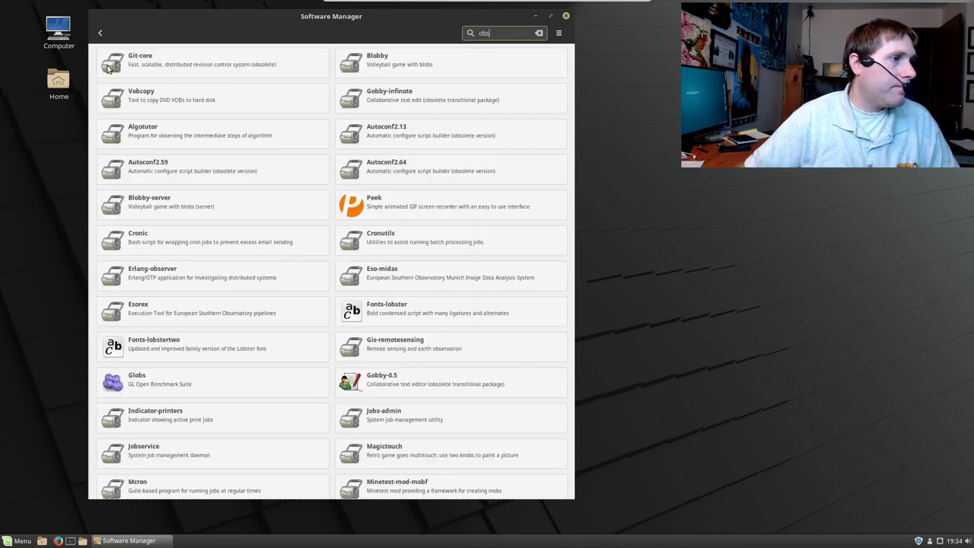
scroll(319, 336, down, 2)
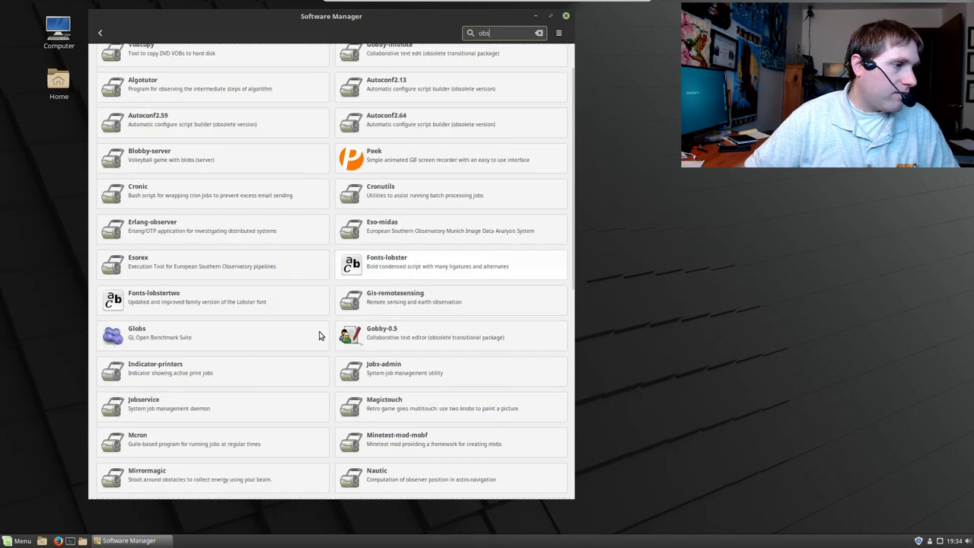
scroll(319, 336, down, 3)
click(539, 33)
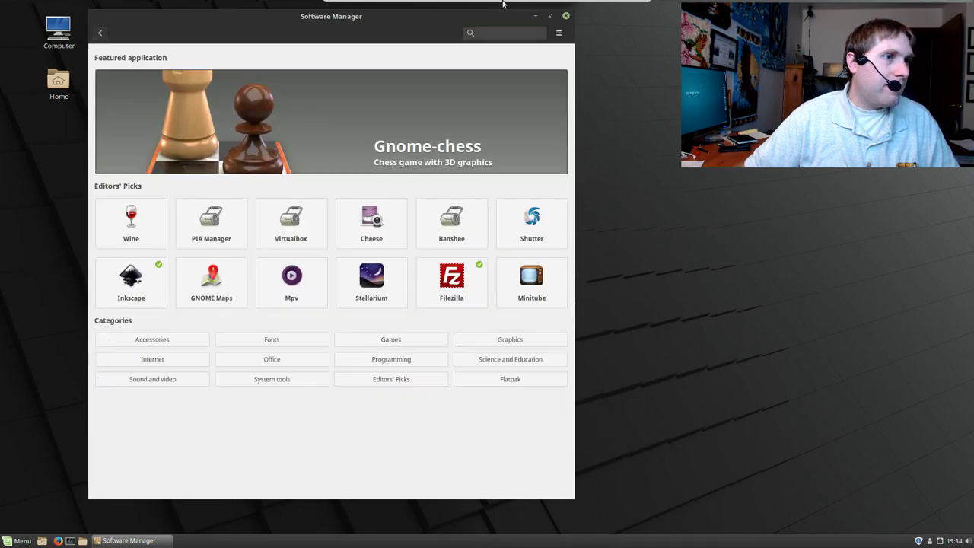
- Search for "skype", review the details and reviews of the Skype package, install it and return to the overview
click(491, 34)
text(skype)
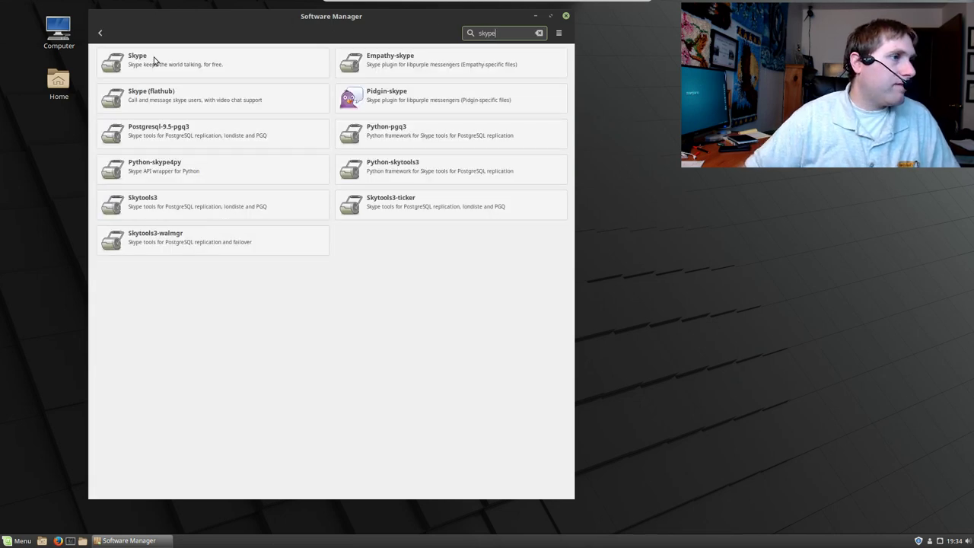
click(153, 64)
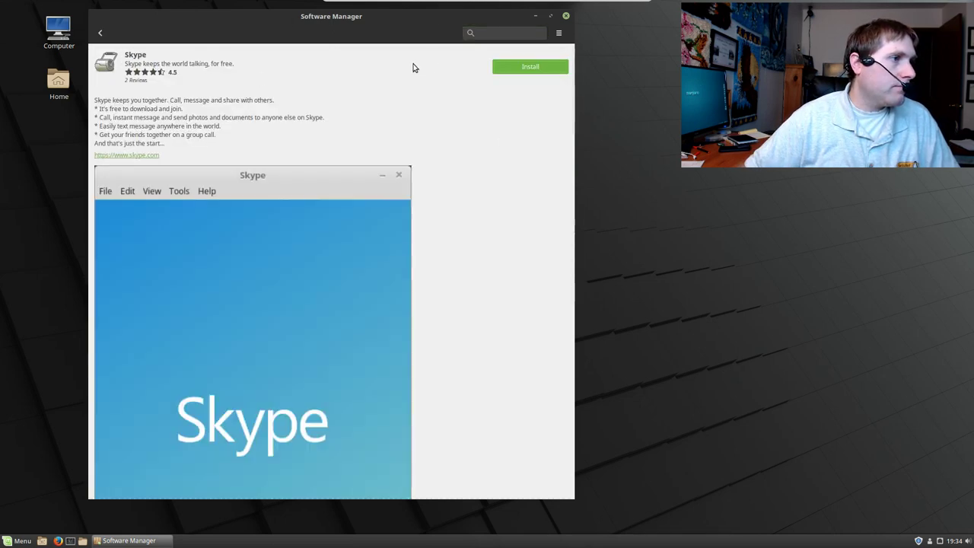
scroll(491, 266, down, 5)
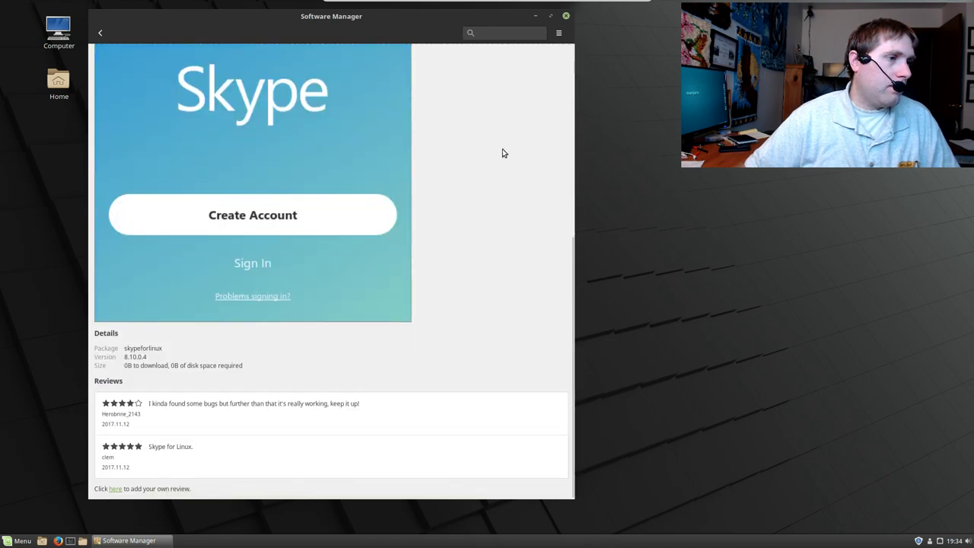
scroll(501, 152, up, 5)
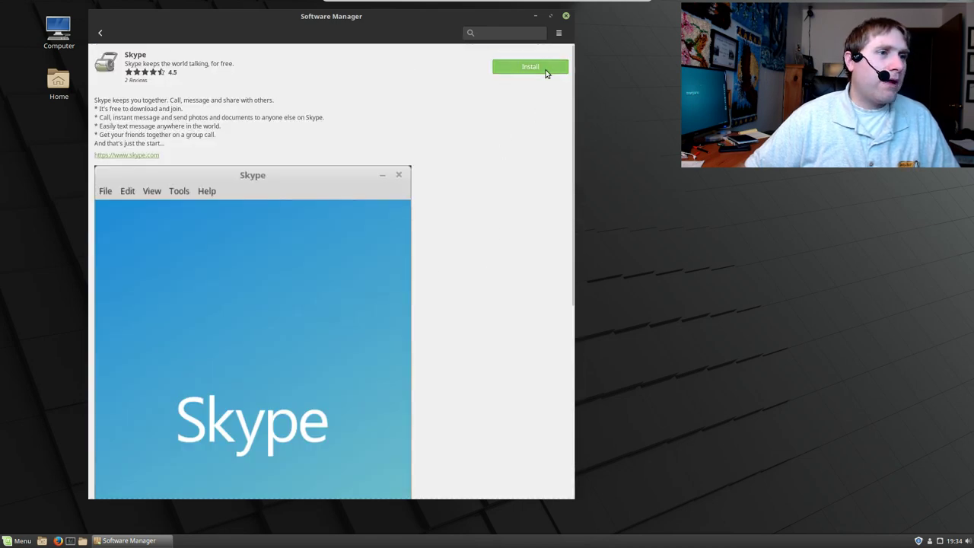
click(530, 67)
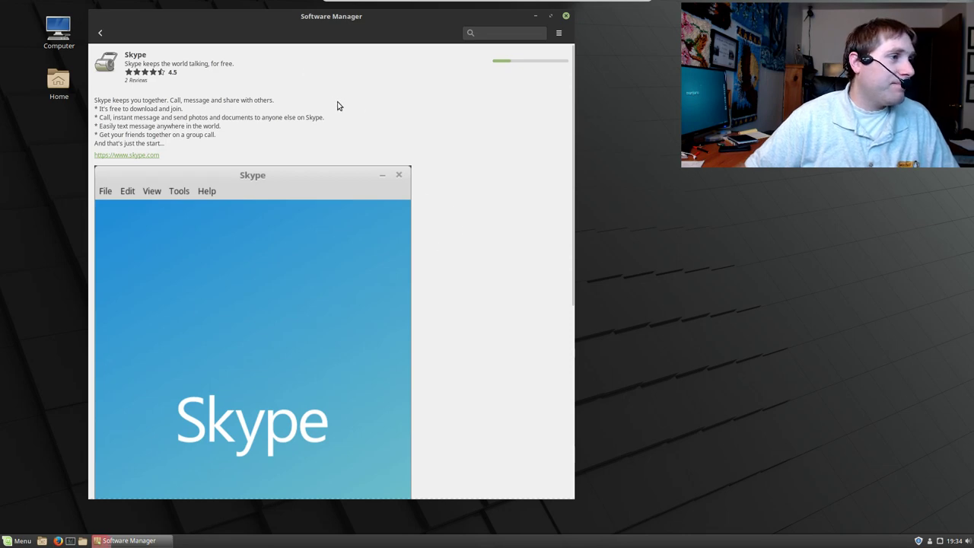
click(100, 33)
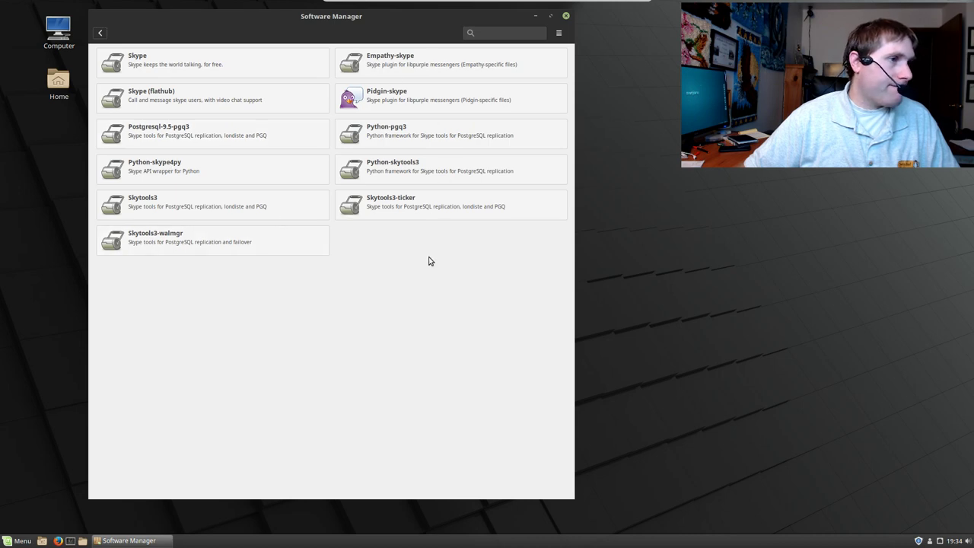
click(100, 33)
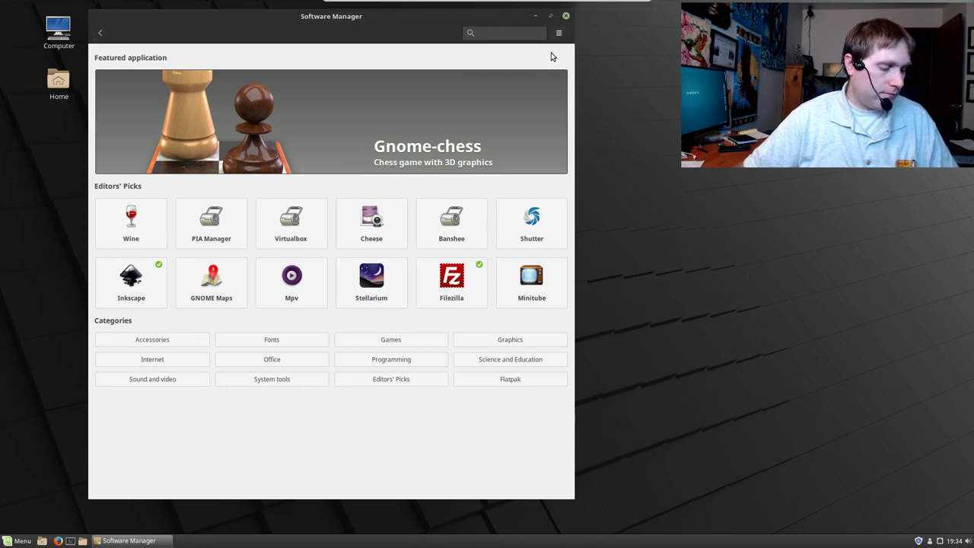
- Search the installed applications for "sky", clear the search and return to the Software Manager
key(super)
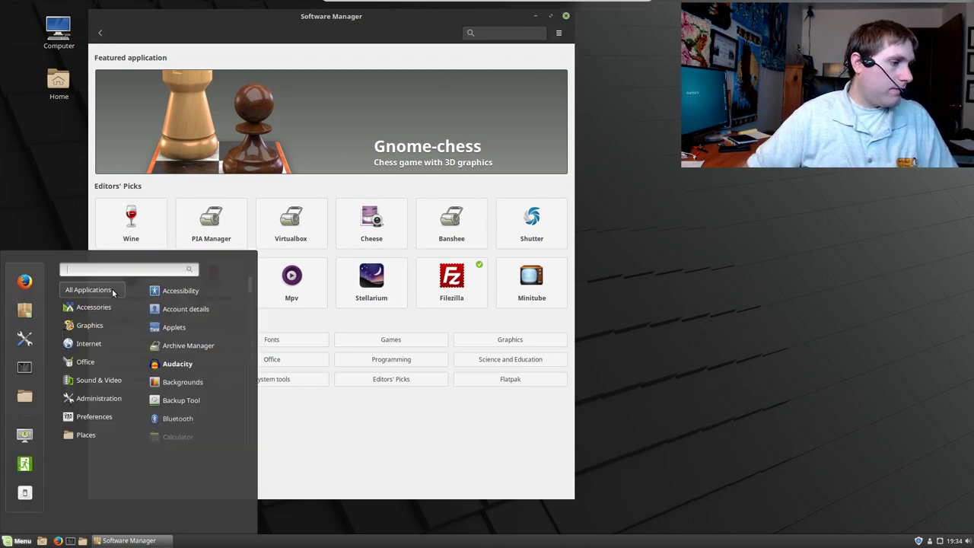
text(sky)
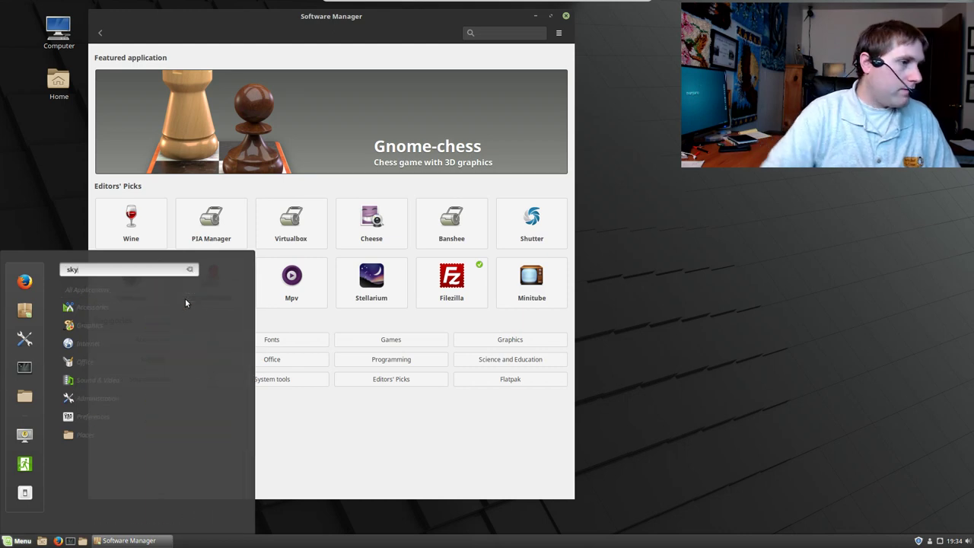
key(BackSpace)
key(BackSpace)
key(BackSpace)
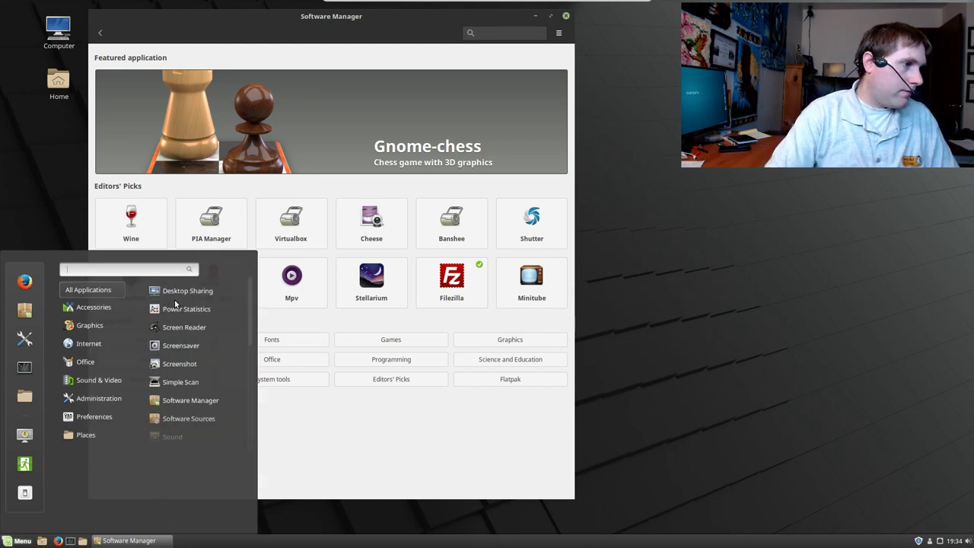
click(439, 457)
text(skyp)
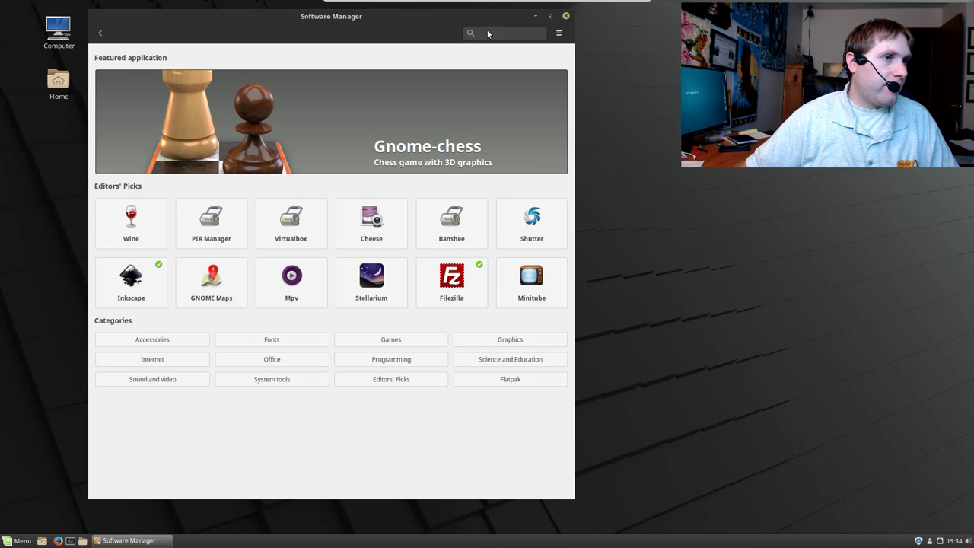
- Close the Software Manager and launch Skype from the Internet group of installed applications
click(566, 16)
click(19, 540)
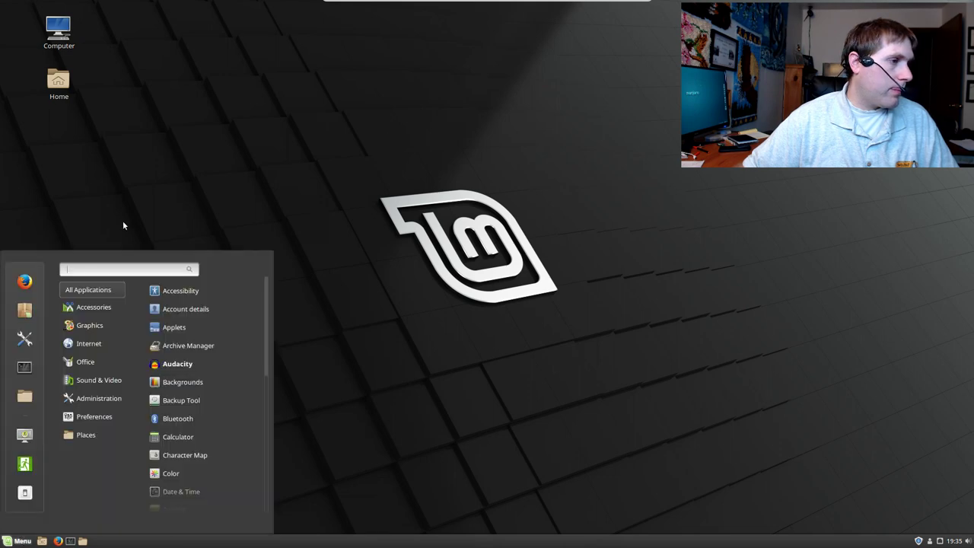
mouse_move(92, 330)
mouse_move(84, 347)
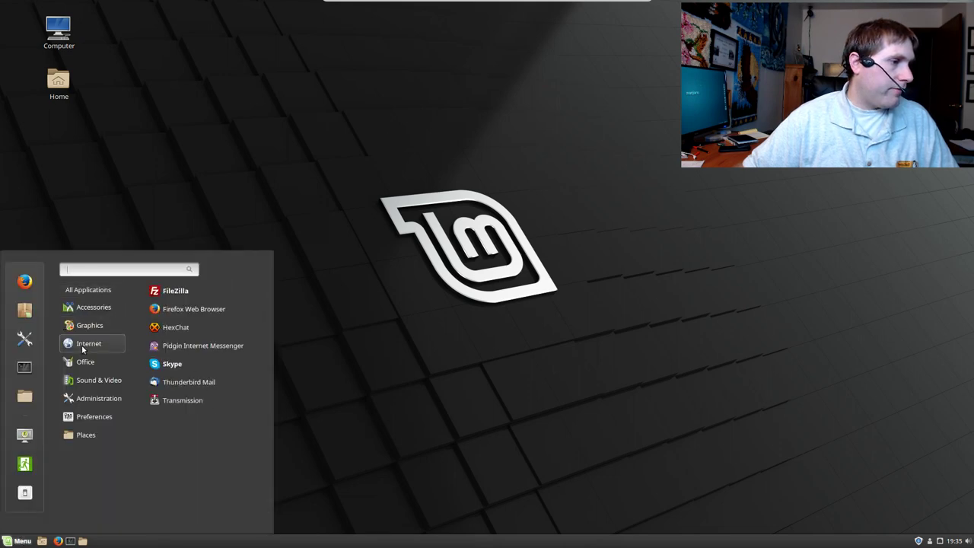
click(175, 365)
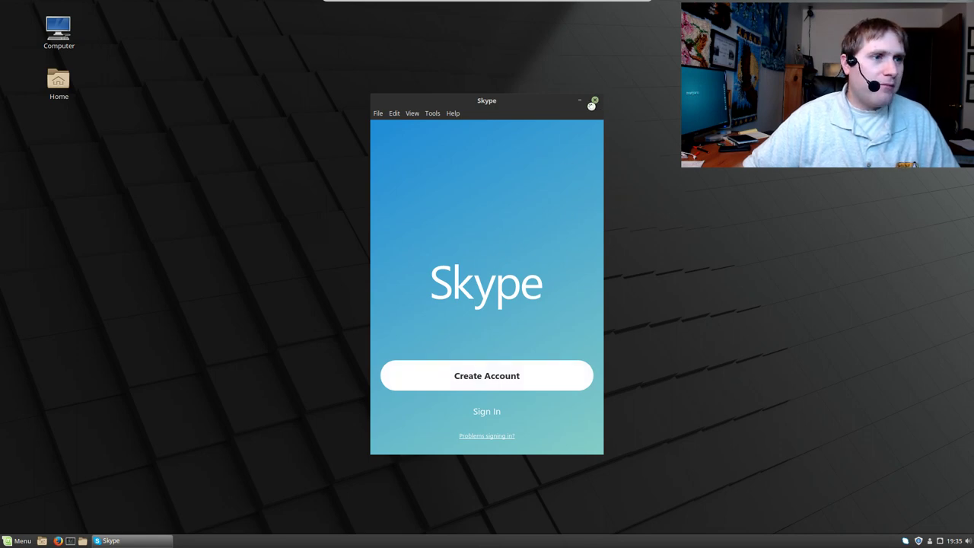
- Close the Skype window and quit Skype so that it stops running in the background
click(595, 100)
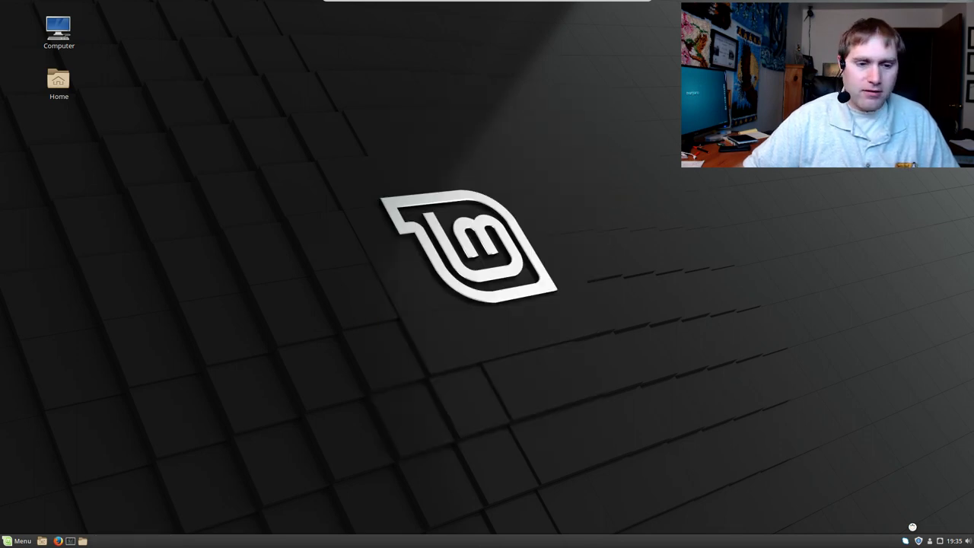
right_click(906, 541)
click(926, 529)
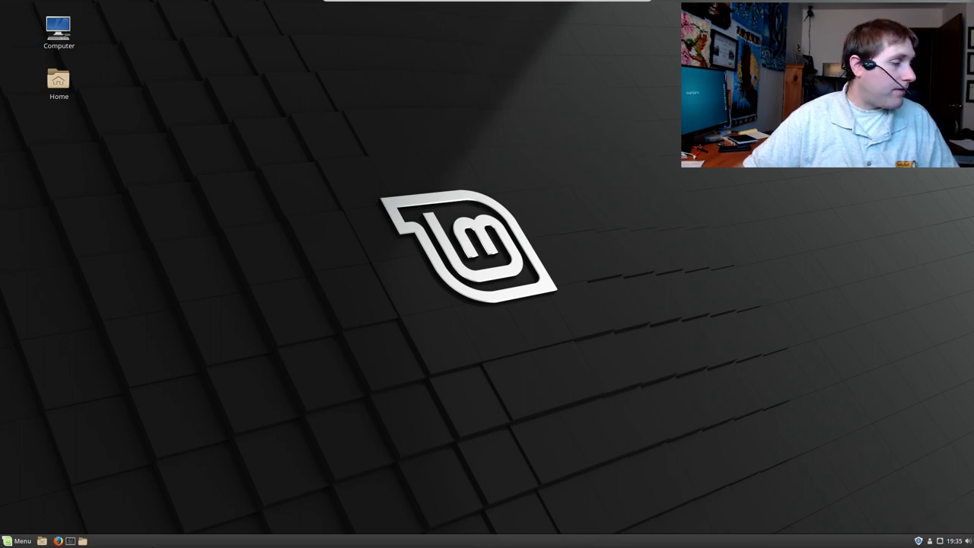
- Find and launch the Backup Tool, review the installed applications offered for a software selection backup, and return to the start page
click(10, 541)
text(back)
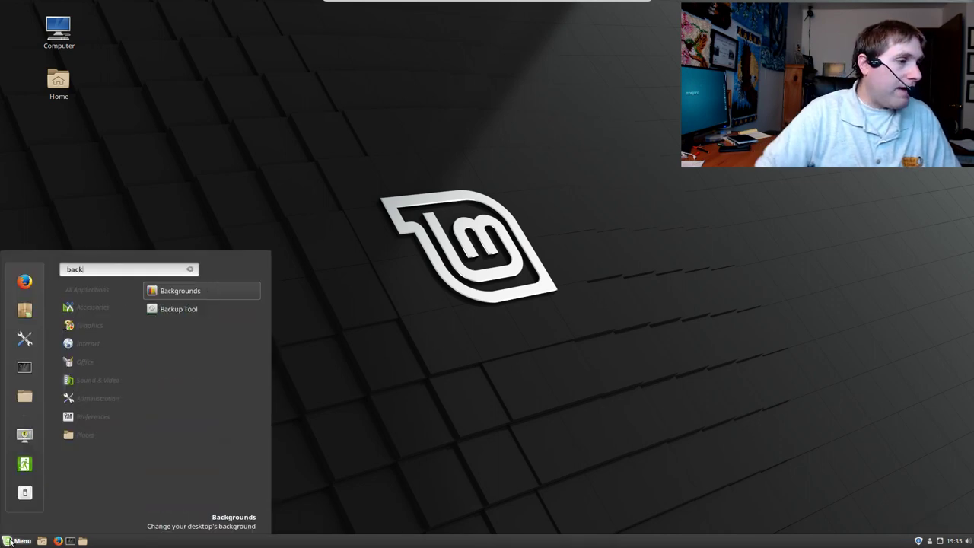
click(180, 309)
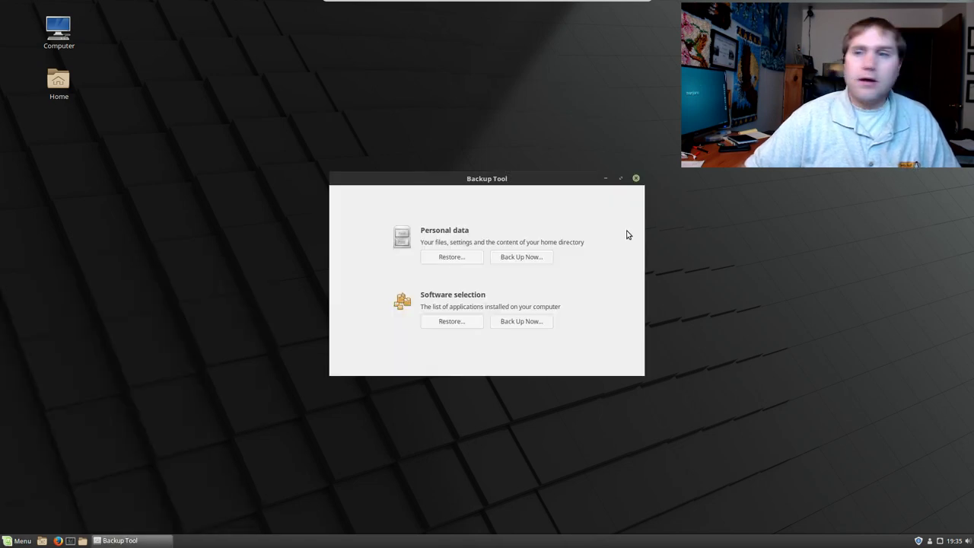
click(518, 321)
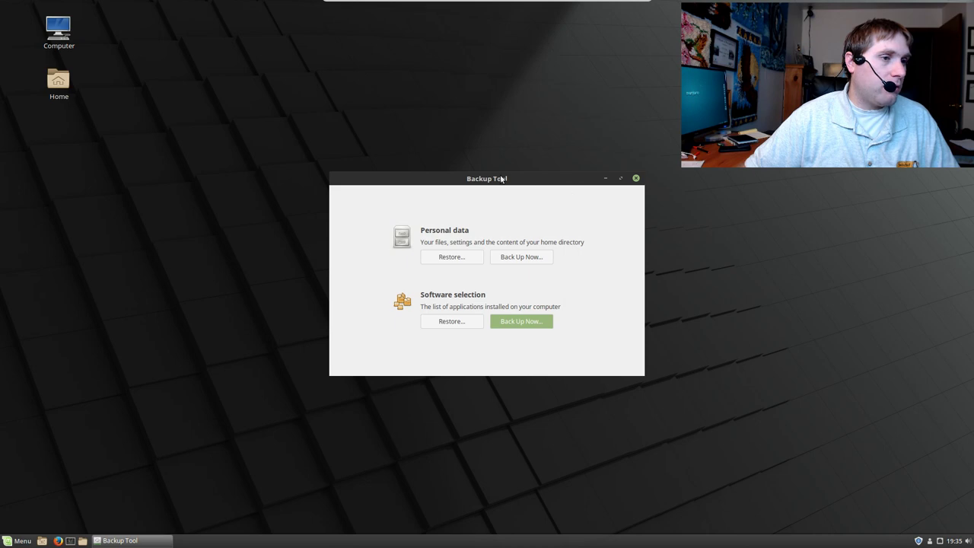
drag(502, 178, 380, 115)
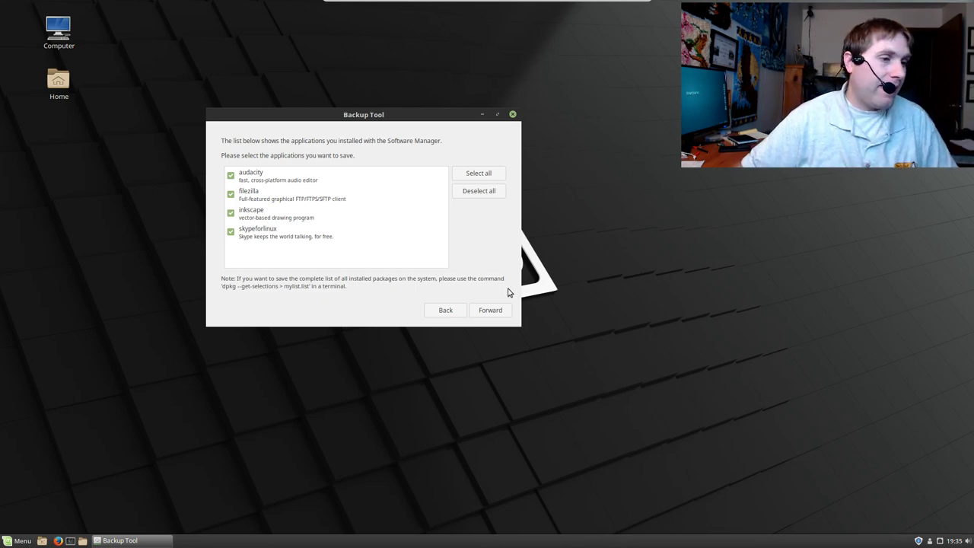
click(447, 311)
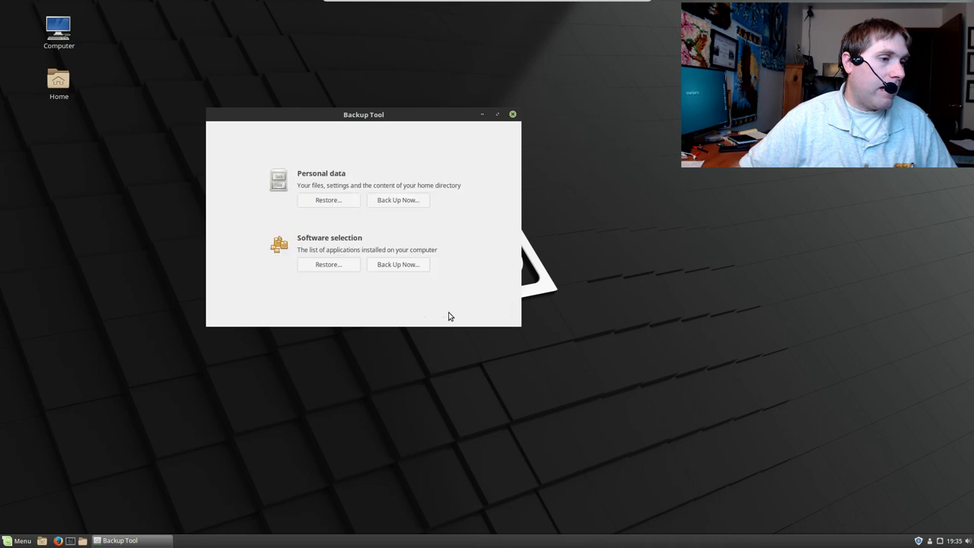
- Start a personal data backup, browse Other Locations and the computer's root folders for a save destination, and cancel the folder selection
click(407, 202)
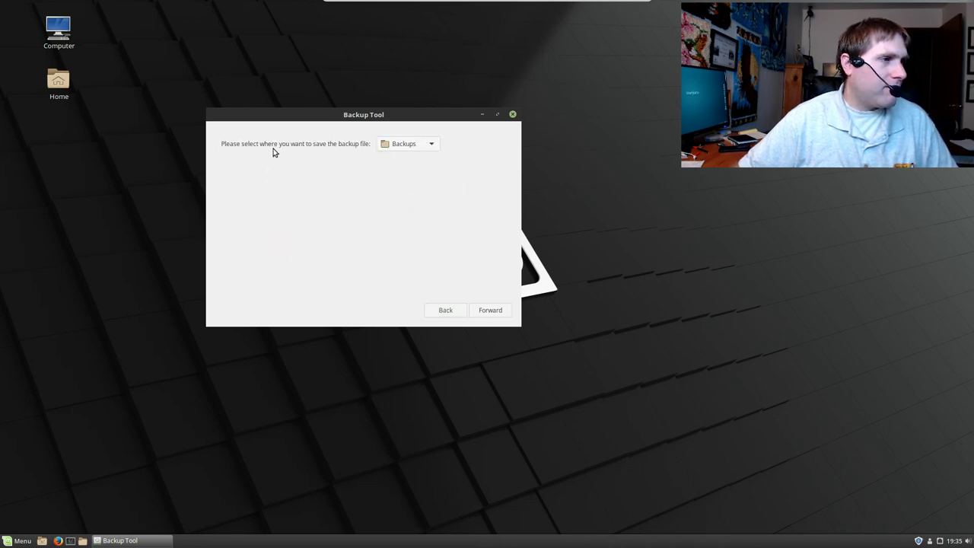
click(431, 144)
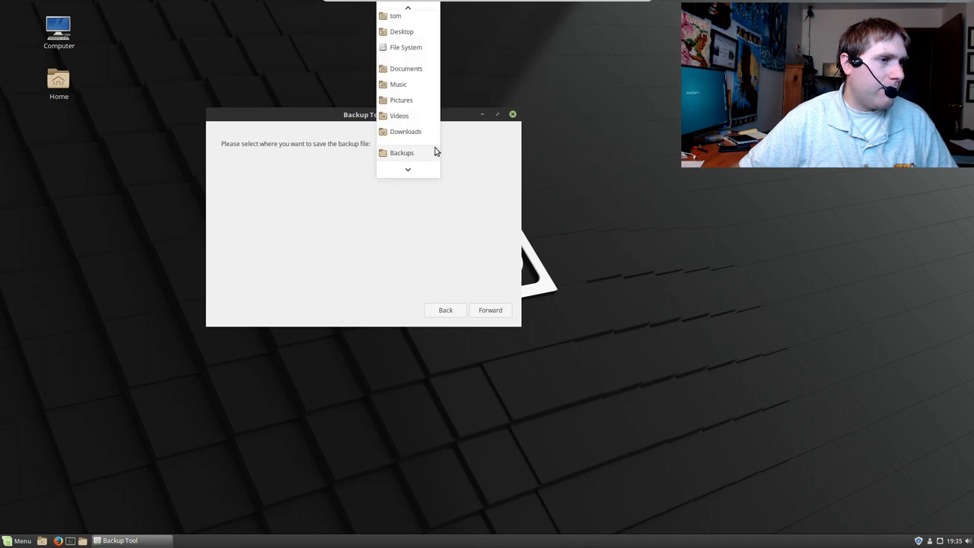
scroll(425, 155, down, 1)
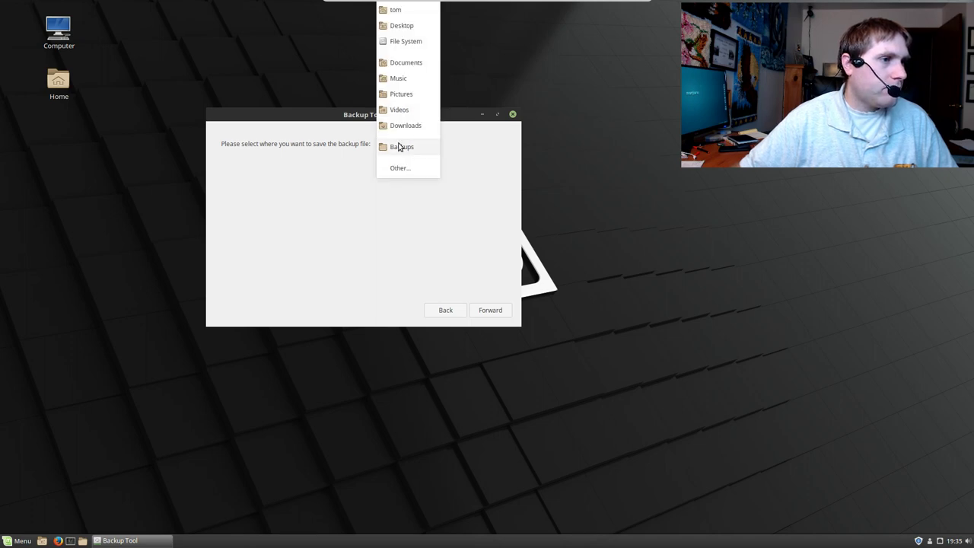
click(405, 168)
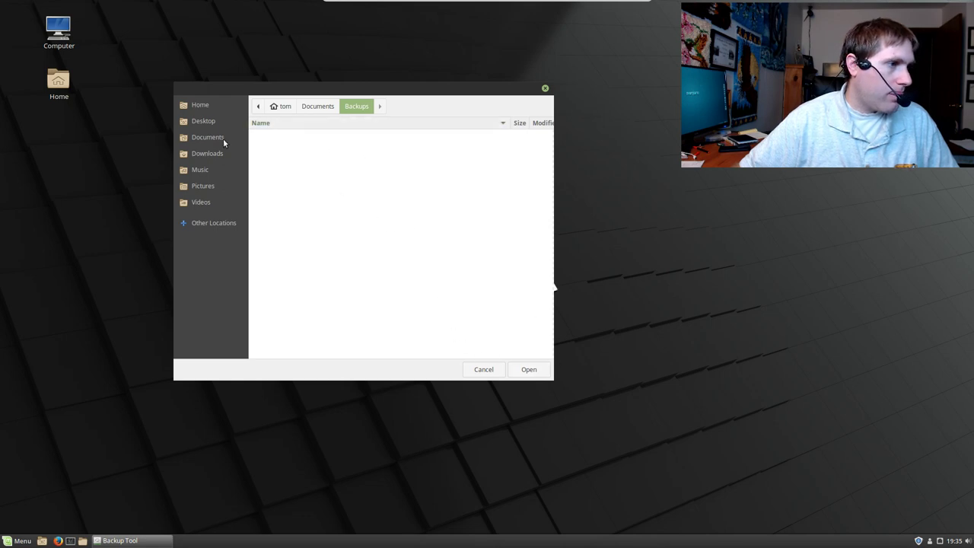
click(201, 224)
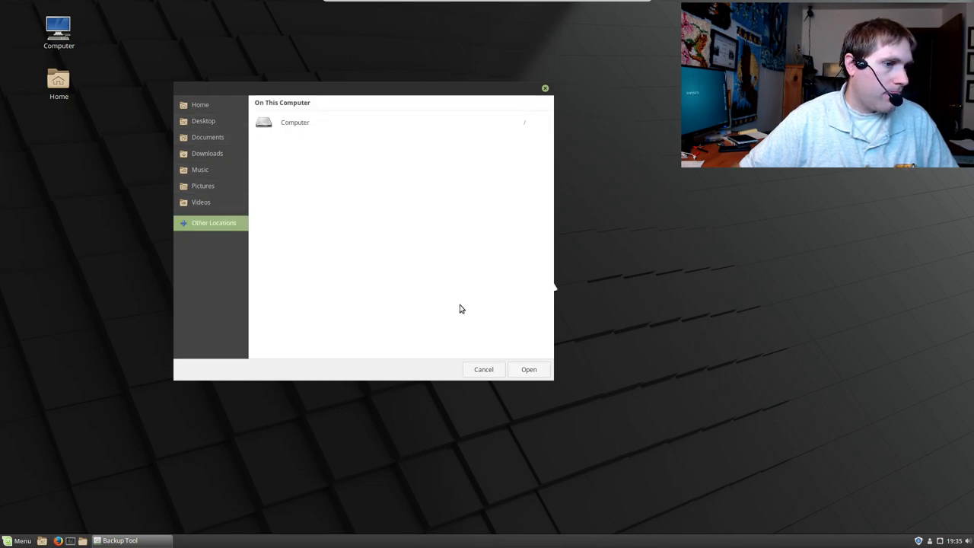
drag(383, 97, 458, 163)
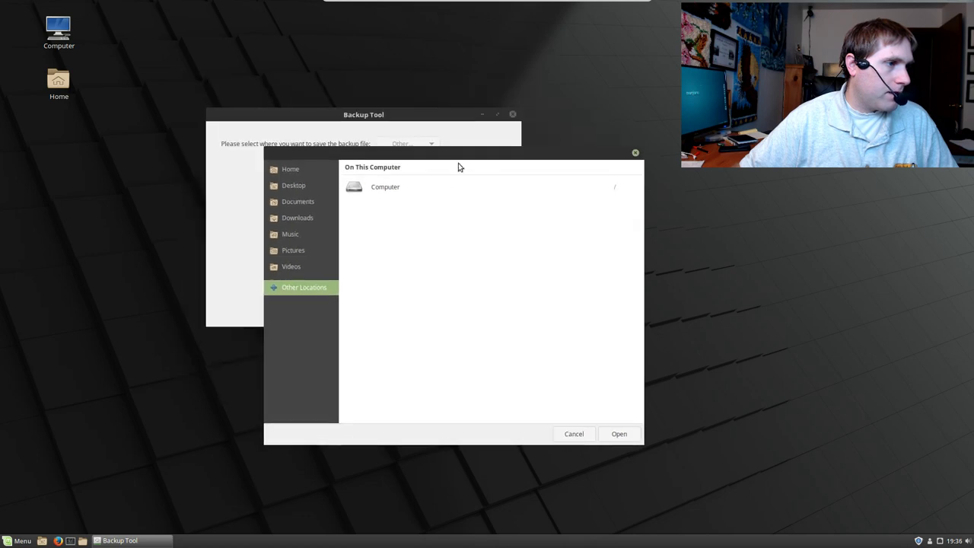
click(385, 188)
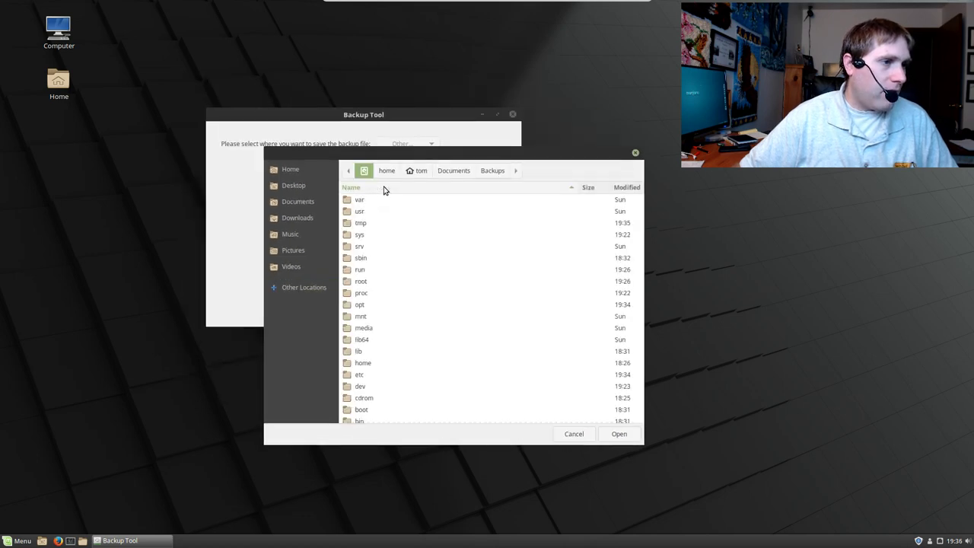
scroll(567, 254, down, 2)
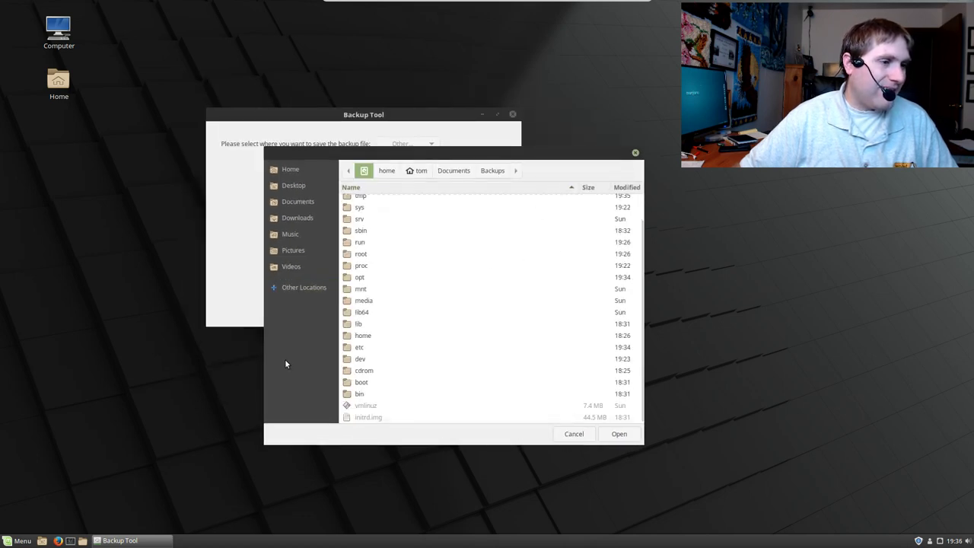
scroll(469, 268, up, 1)
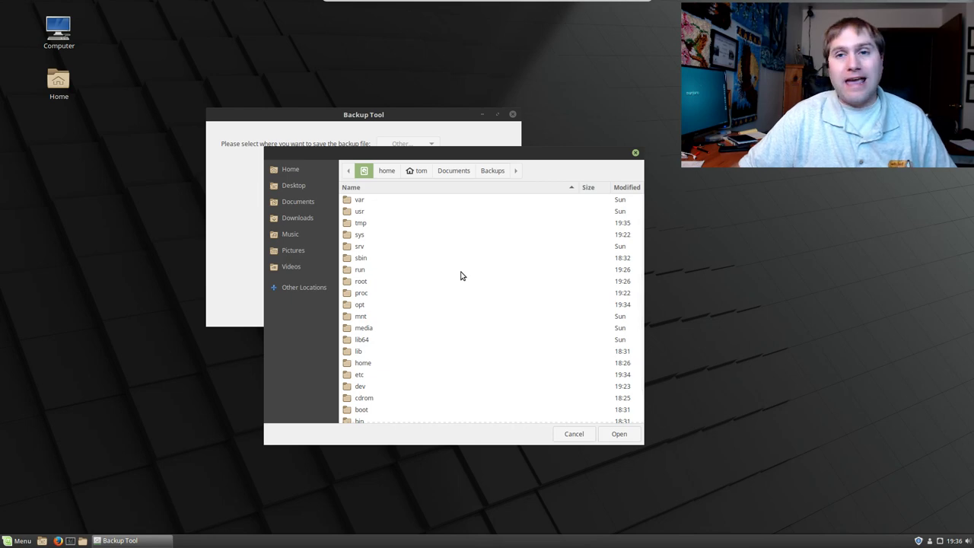
click(300, 287)
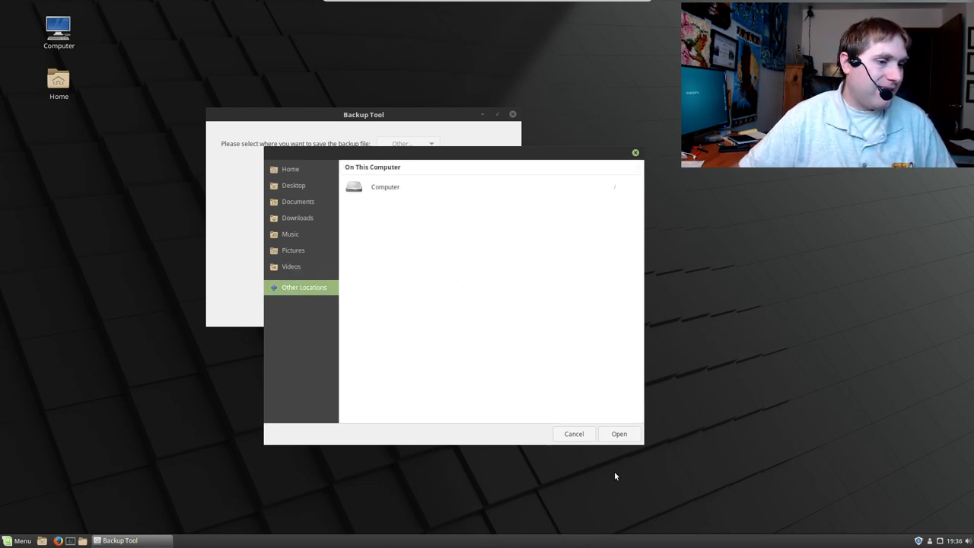
click(574, 434)
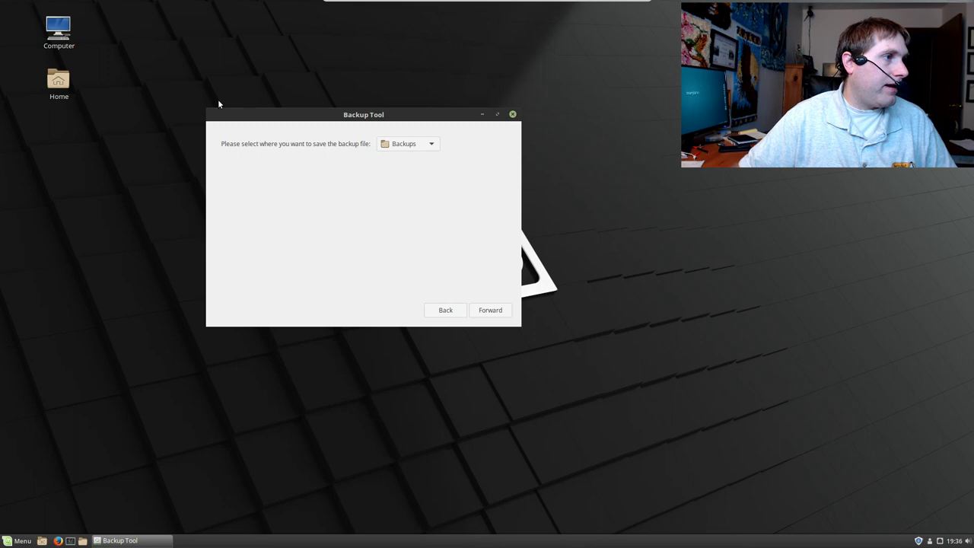
- Close the Backup Tool, check the Network location in the file manager and close the file manager
click(512, 115)
double_click(49, 44)
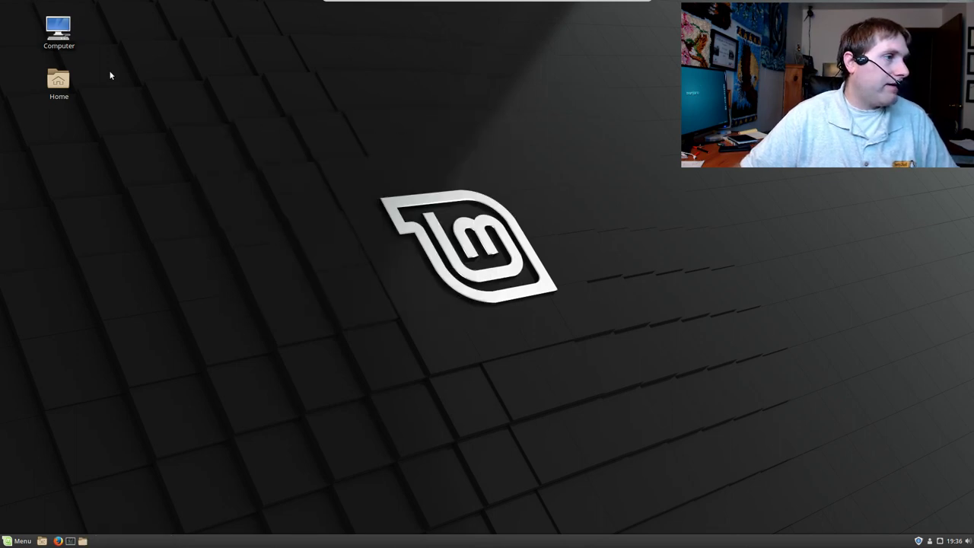
click(319, 327)
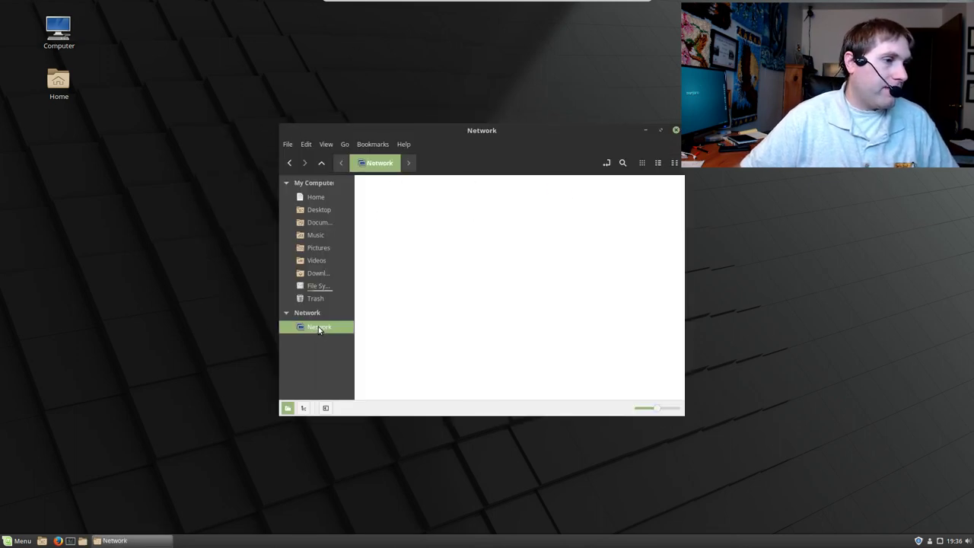
click(676, 131)
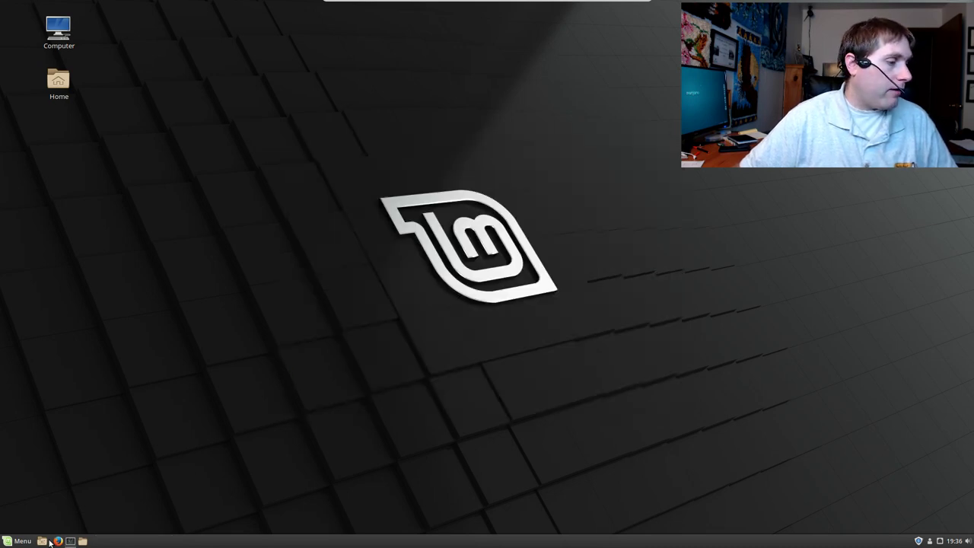
- Reopen the Backup Tool, start a personal data backup and review the folders offered for saving the backup file
click(18, 541)
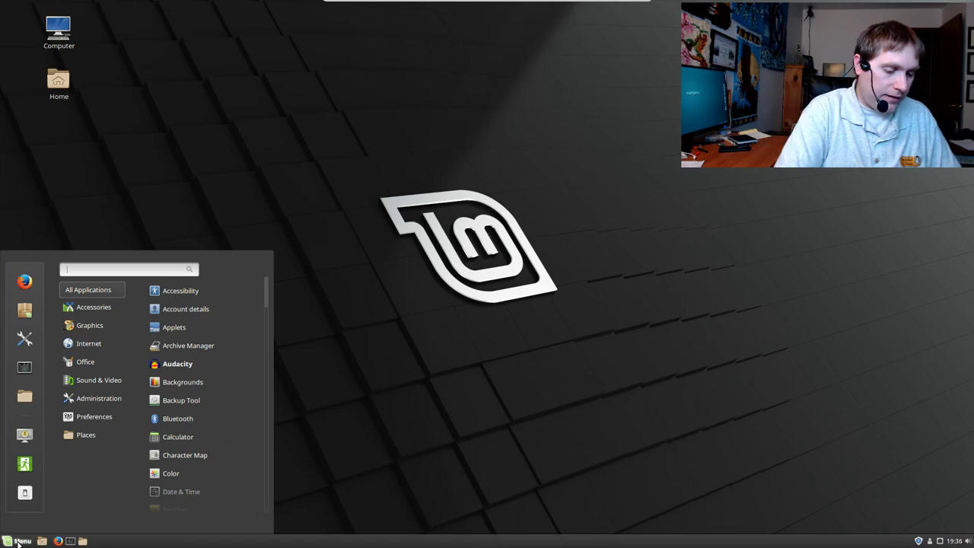
text(back)
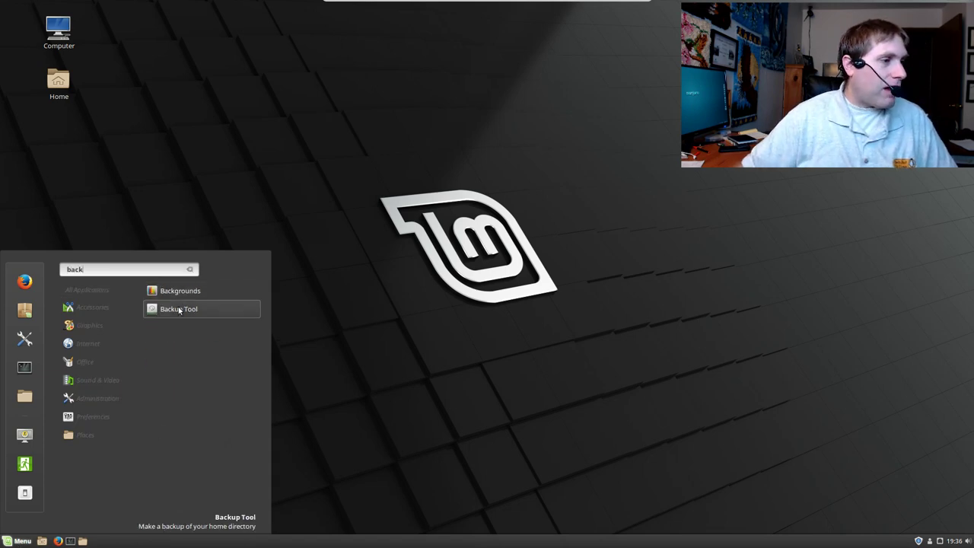
click(180, 310)
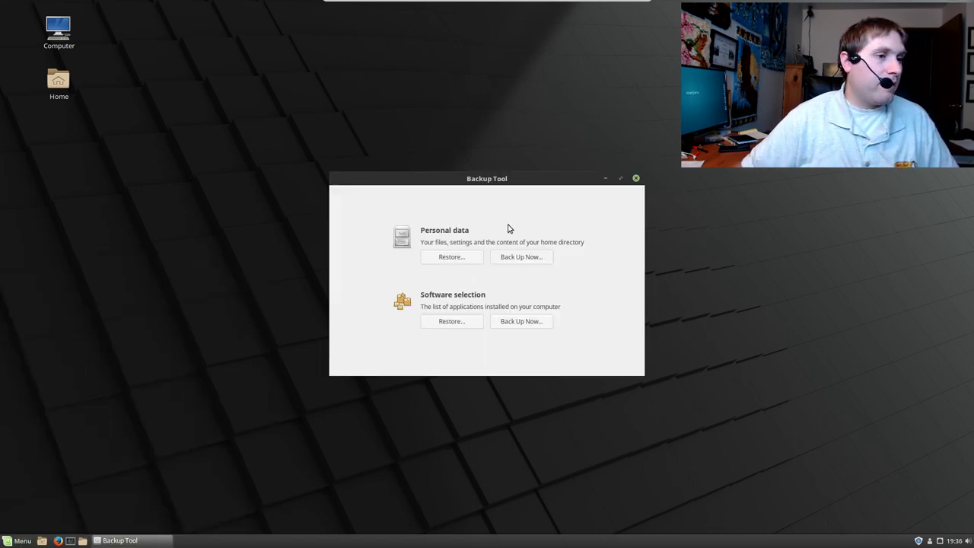
click(523, 258)
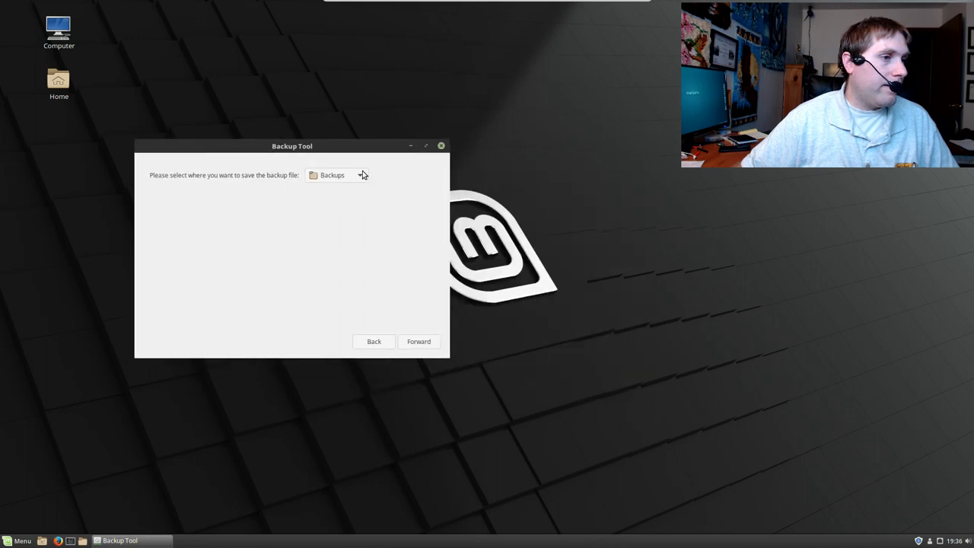
click(360, 175)
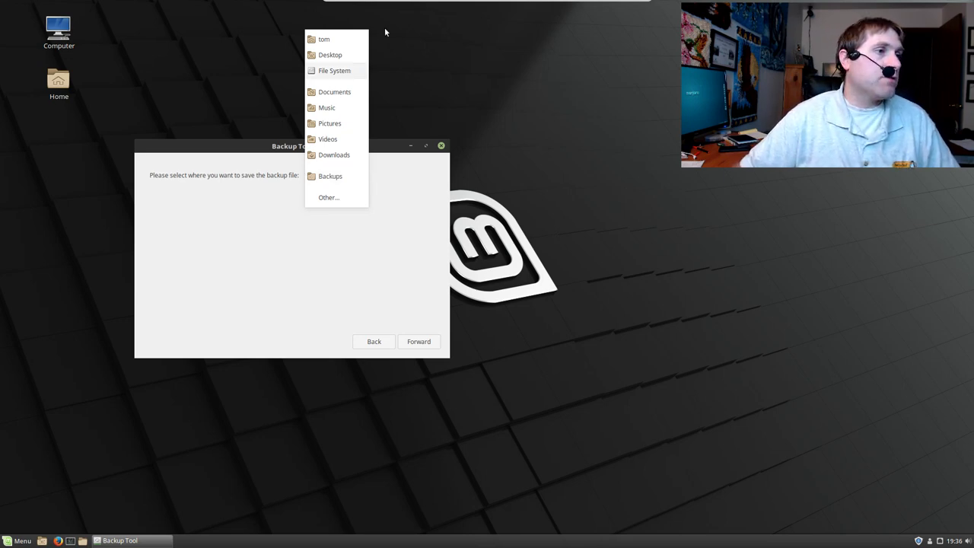
click(421, 257)
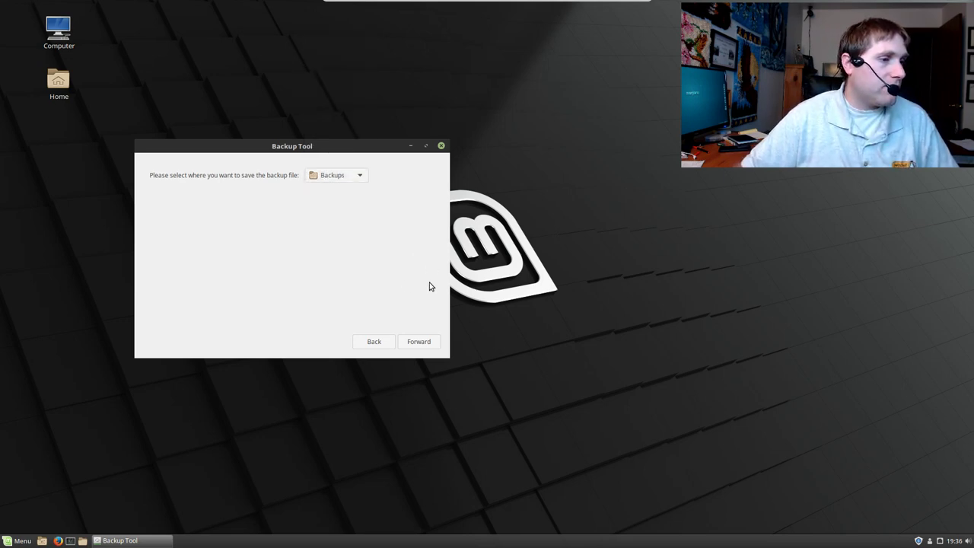
- Look through Other Locations and the computer's root folders, then continue to the exclusion list with Backups as the save folder
click(354, 174)
click(338, 199)
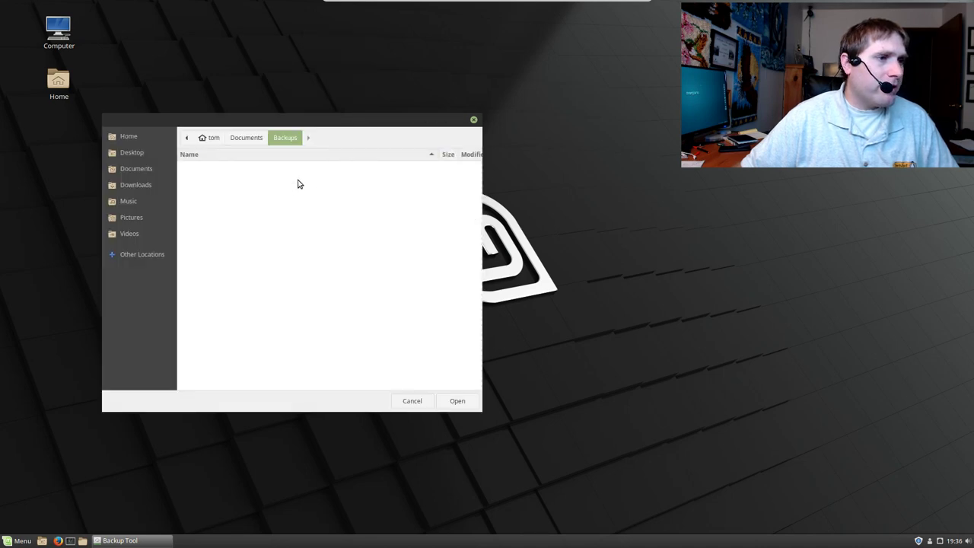
drag(492, 313, 565, 320)
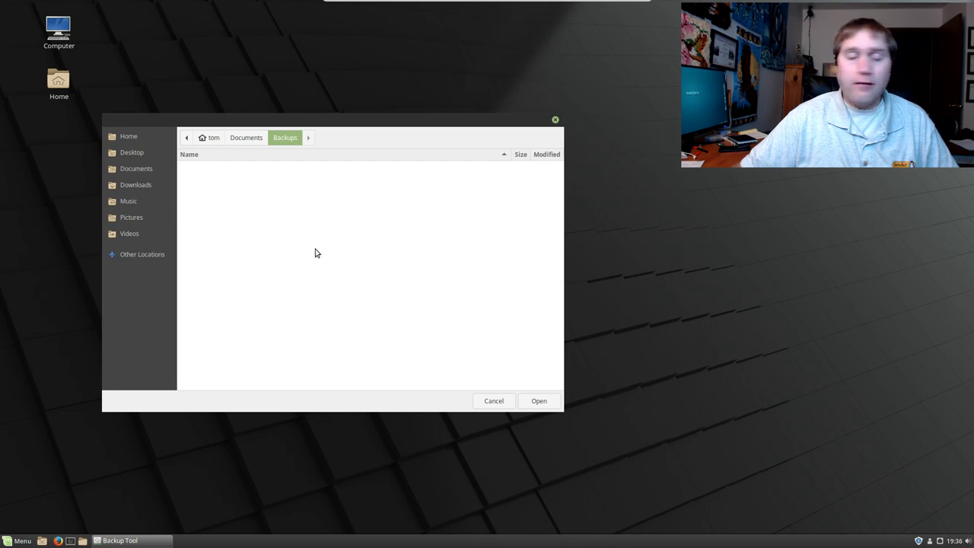
click(155, 253)
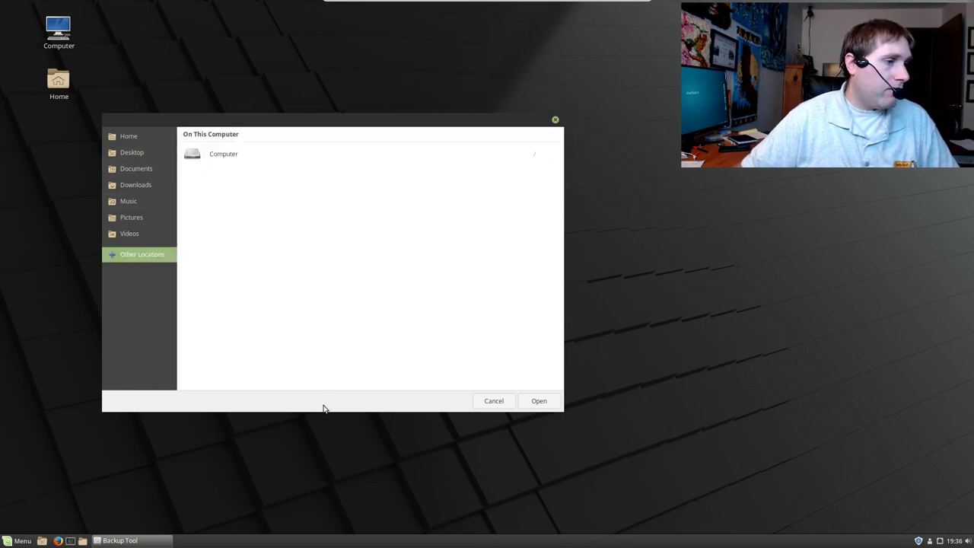
click(228, 156)
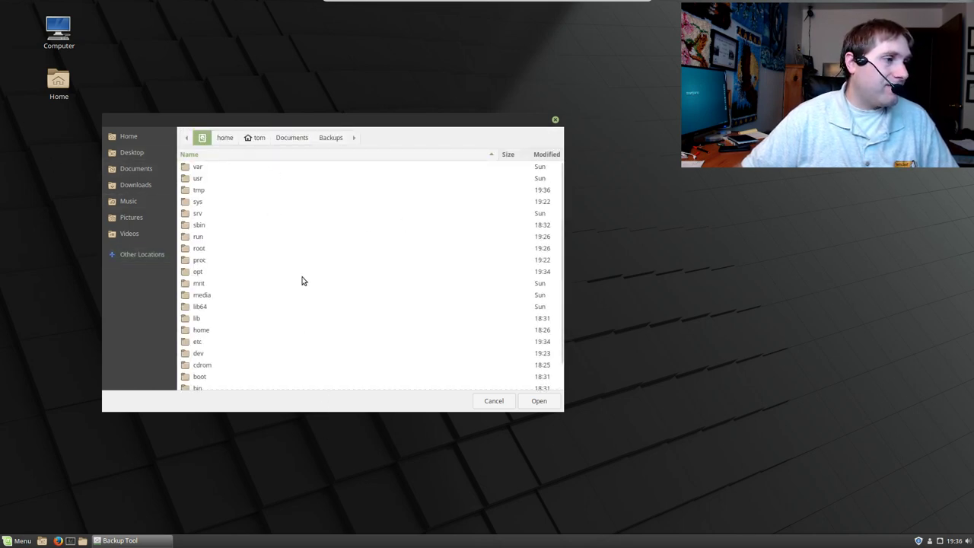
scroll(305, 276, down, 1)
scroll(293, 175, up, 1)
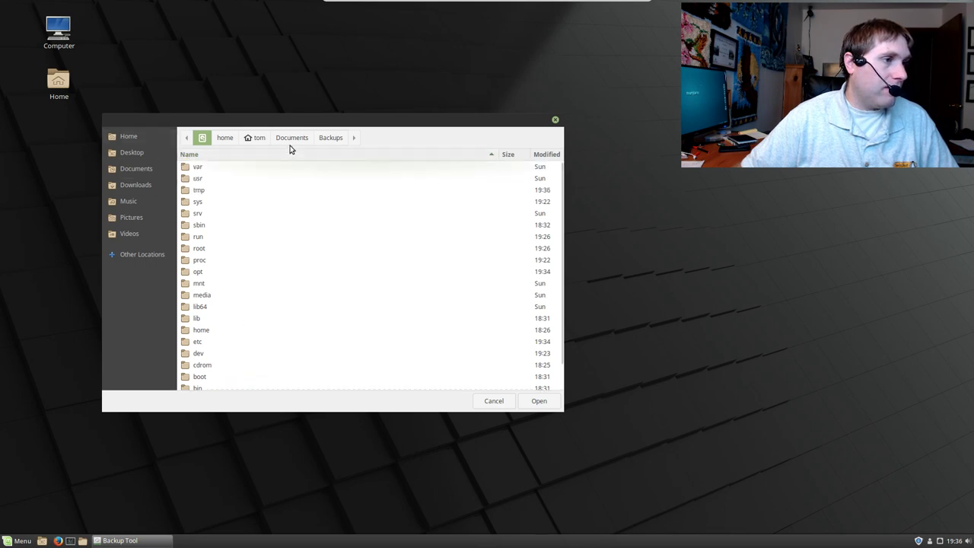
click(202, 138)
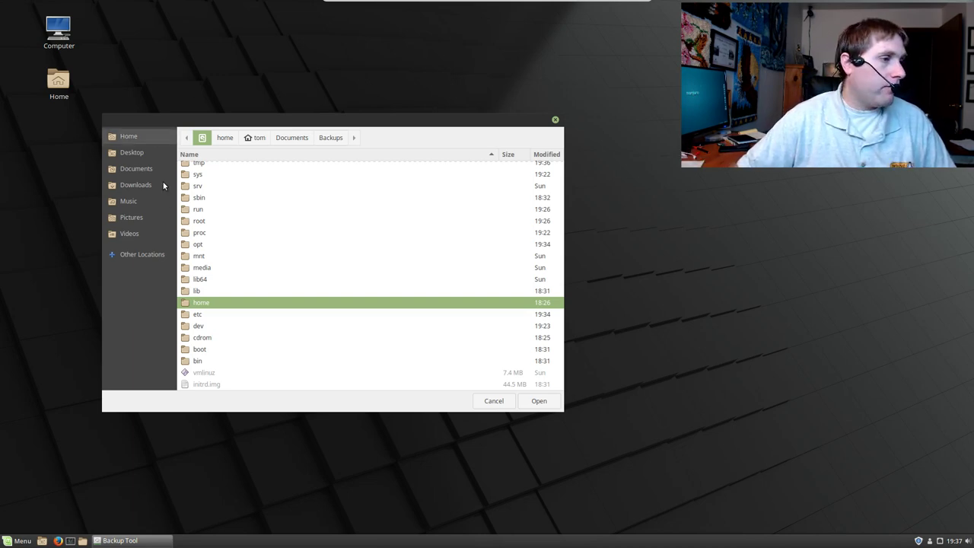
click(556, 121)
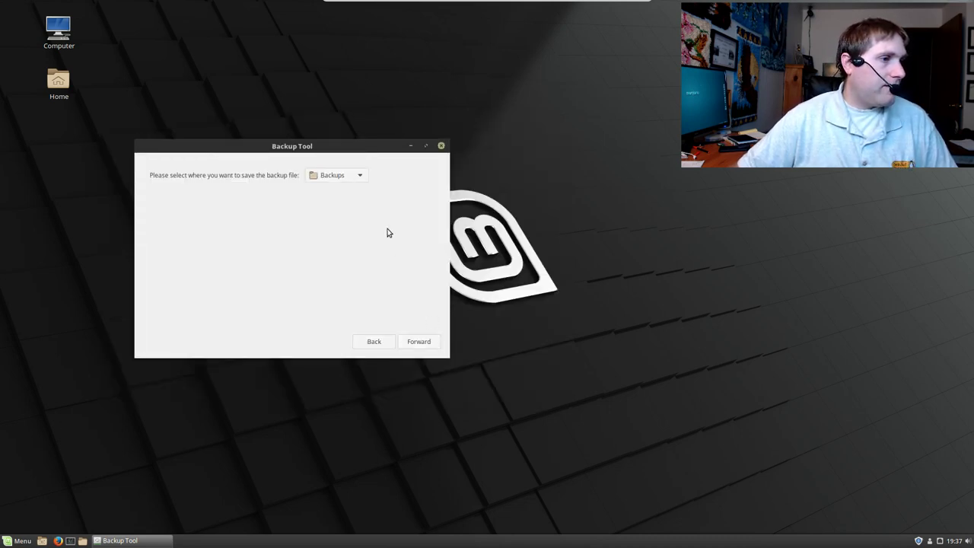
click(363, 175)
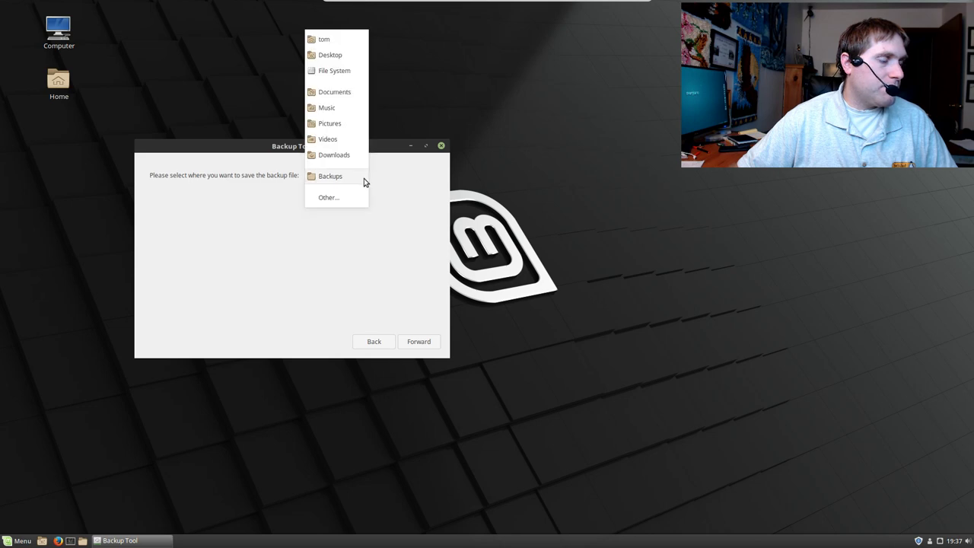
click(424, 344)
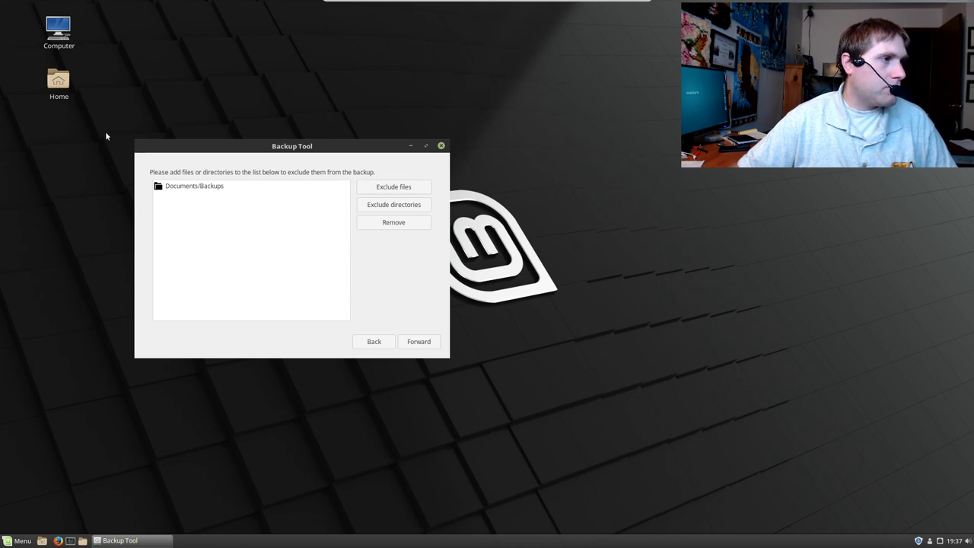
- Check the Backups folder inside Documents in the file manager and close the file manager
click(76, 88)
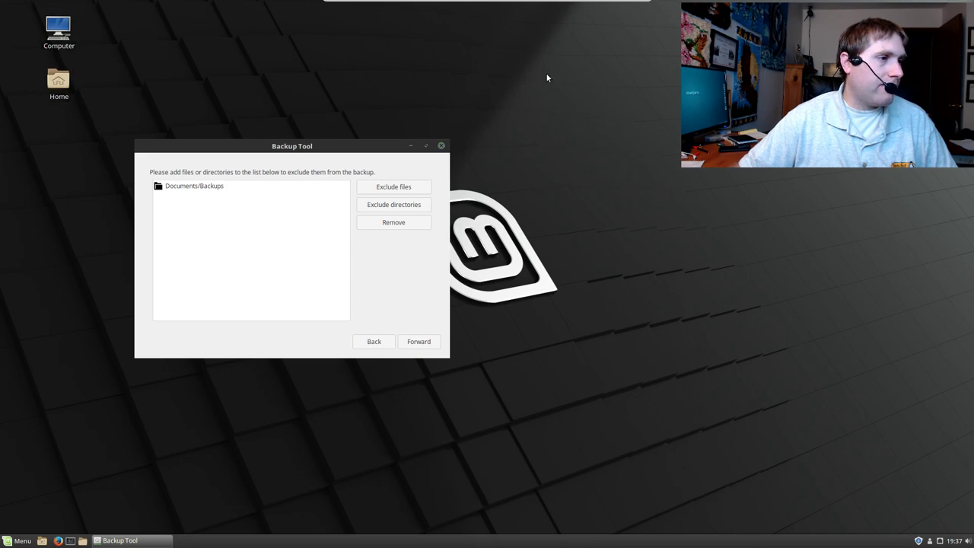
drag(541, 137, 793, 216)
double_click(727, 272)
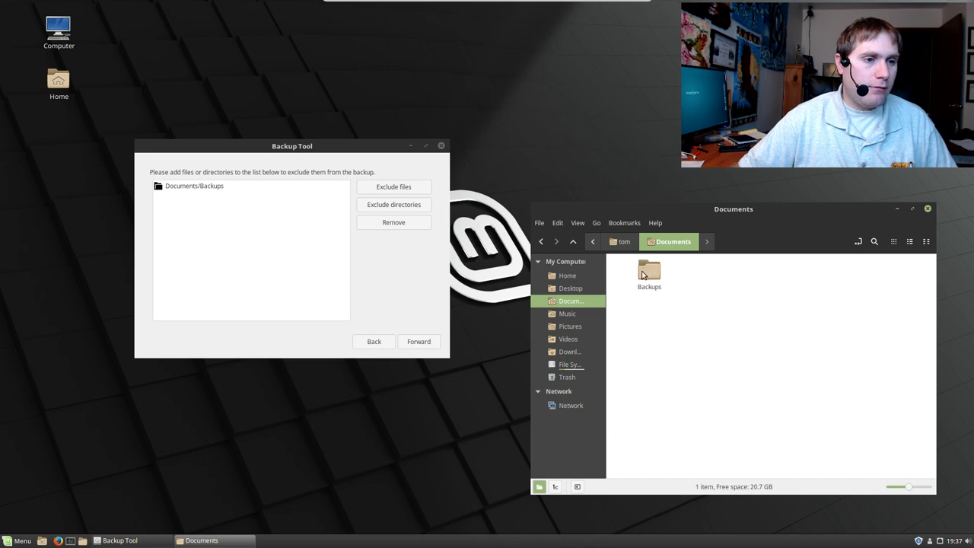
double_click(649, 272)
click(670, 242)
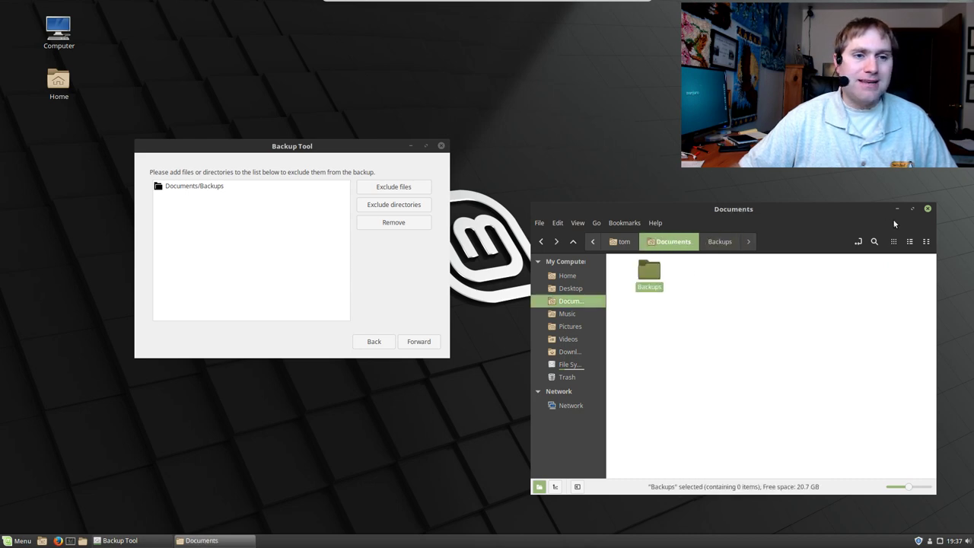
click(928, 210)
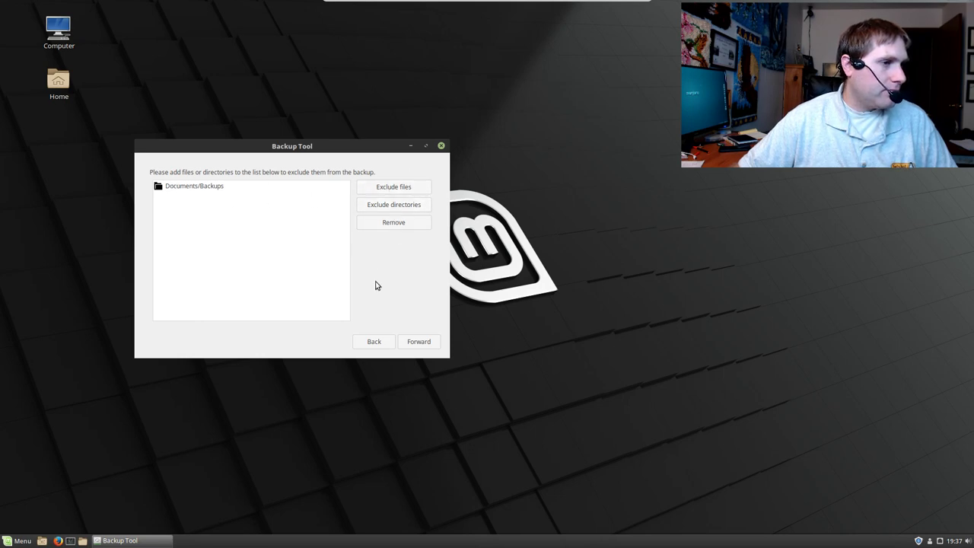
- Continue to the hidden files page, review the home directories that can be included, and cancel the selection
click(419, 343)
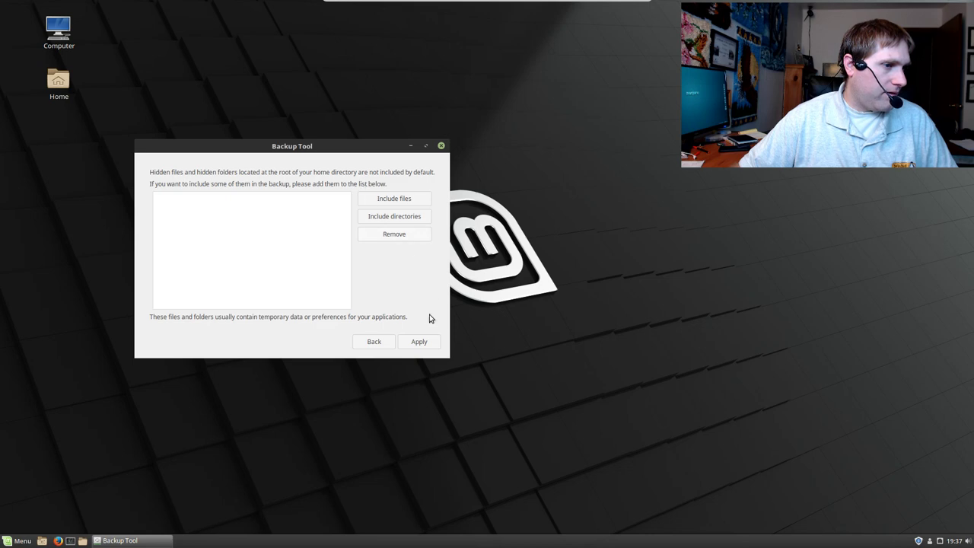
click(390, 218)
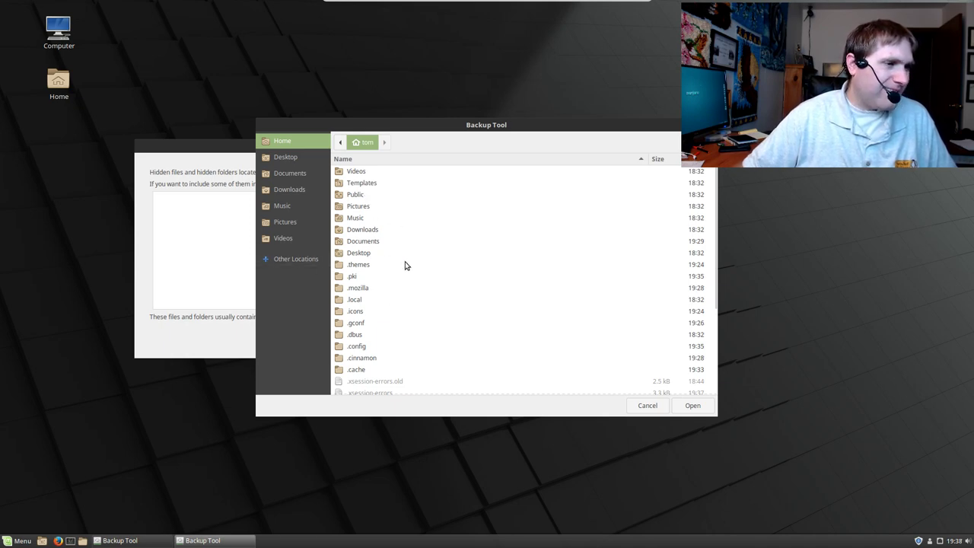
scroll(396, 335, down, 3)
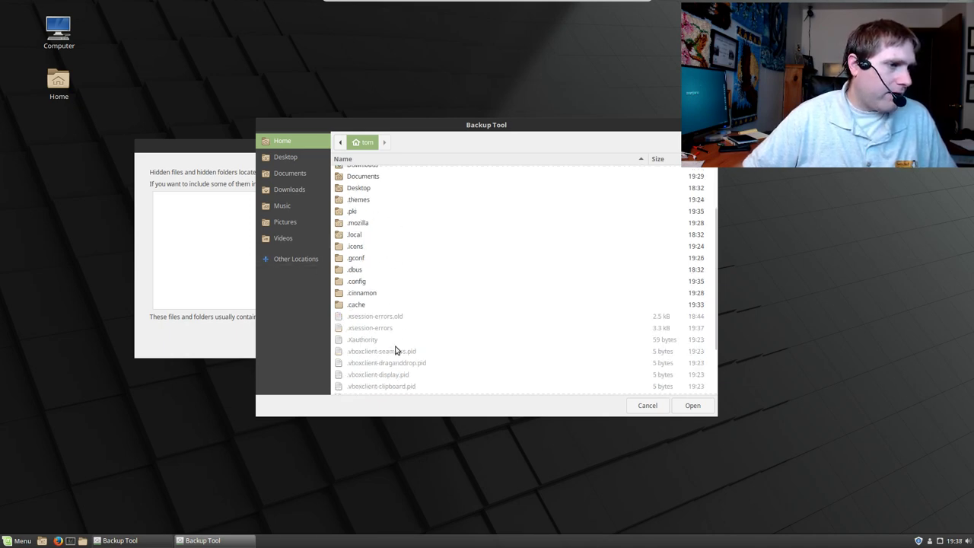
scroll(385, 319, up, 3)
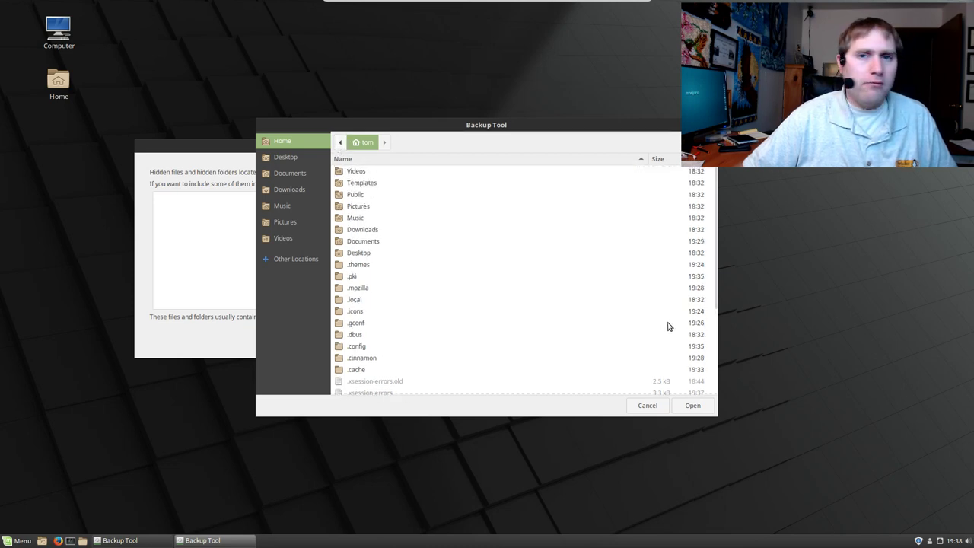
click(659, 405)
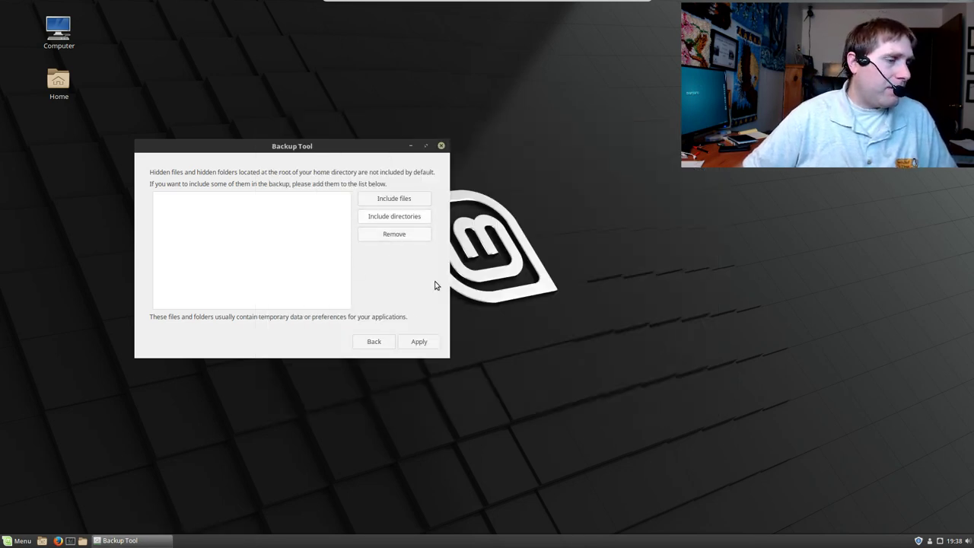
- Go back to the save location page and return through the exclusion list to the hidden files page
click(375, 342)
click(374, 342)
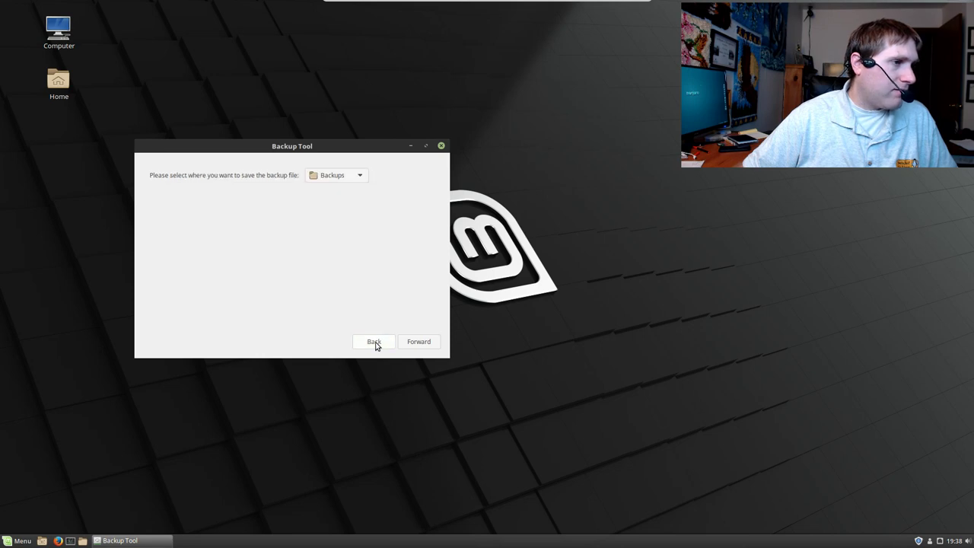
click(419, 342)
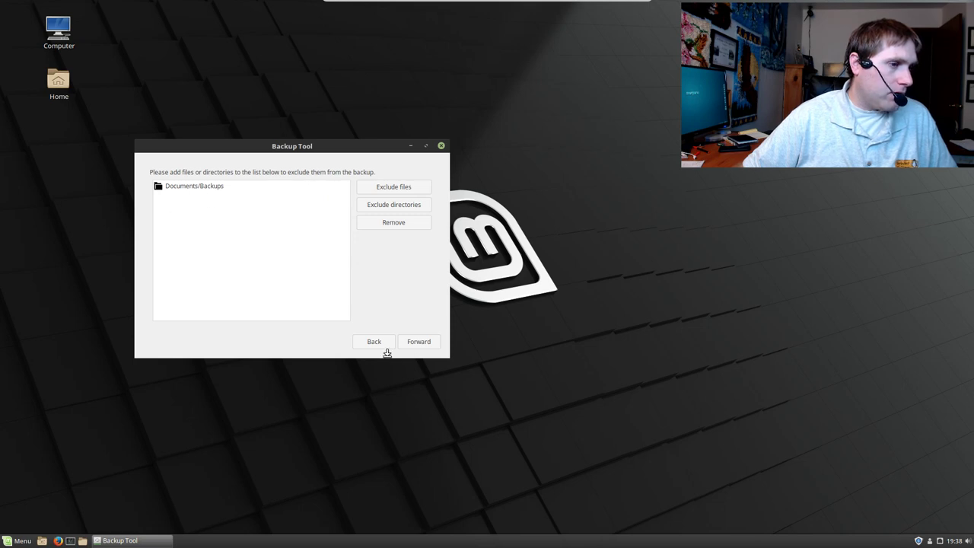
click(426, 343)
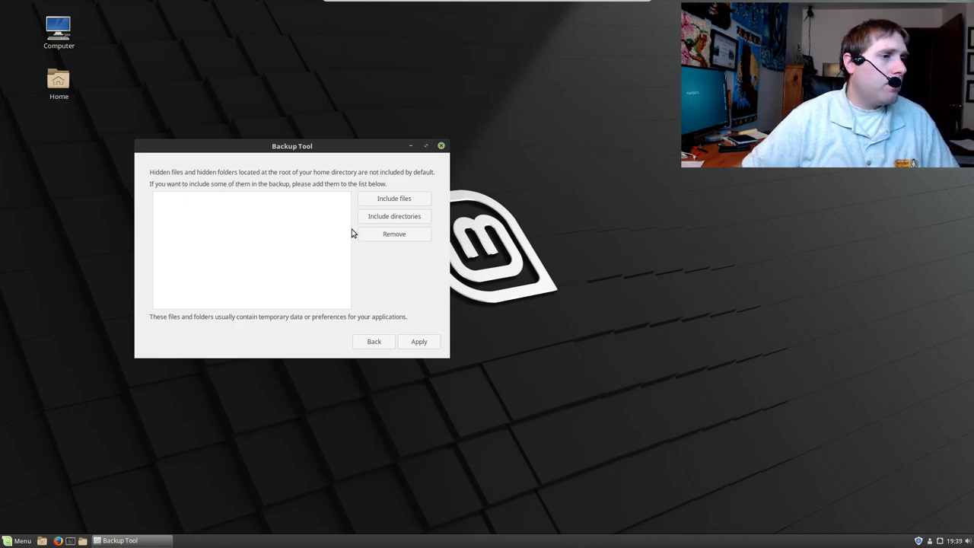
- Include the hidden folders .cache, .cinnamon, .config, .dbus, .gconf, .icons, .local, .mozilla, .pki and .themes in the backup
click(408, 219)
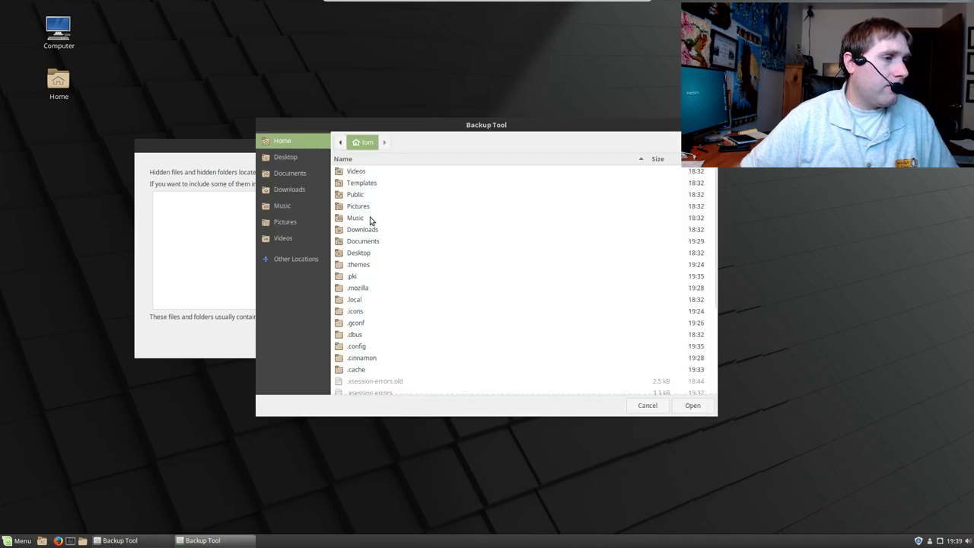
scroll(381, 327, down, 2)
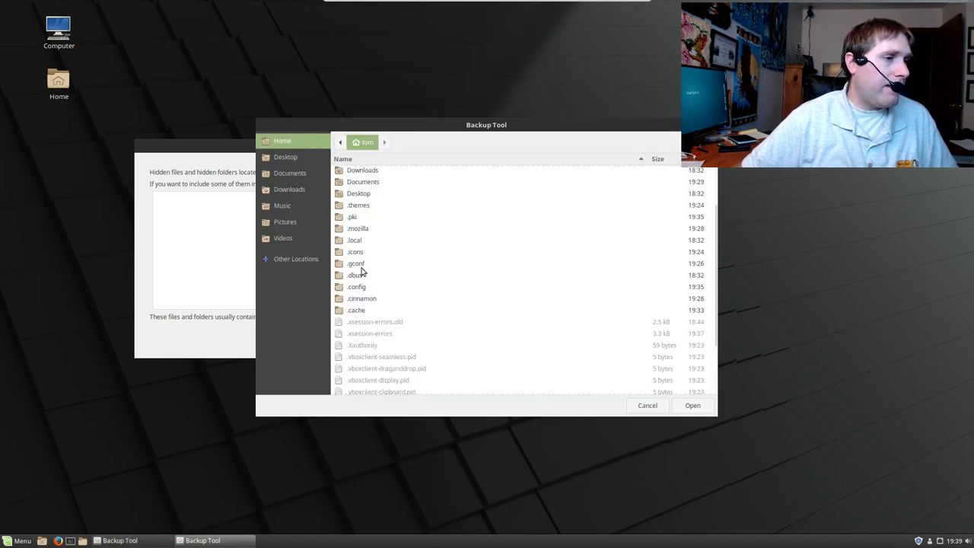
click(363, 266)
click(364, 242)
click(365, 230)
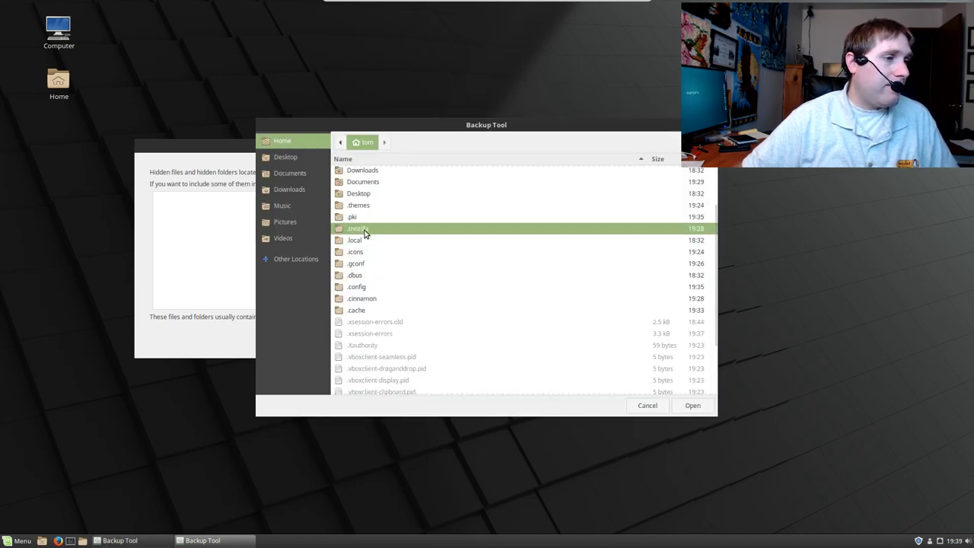
ctrl+click(364, 242)
ctrl+click(364, 254)
ctrl+click(365, 266)
ctrl+click(364, 287)
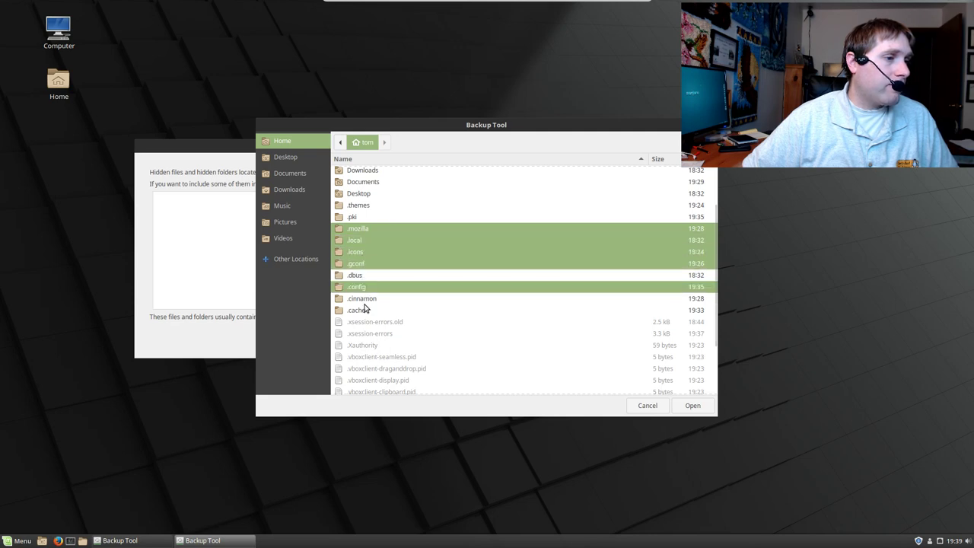
ctrl+click(364, 298)
ctrl+click(364, 310)
ctrl+click(364, 272)
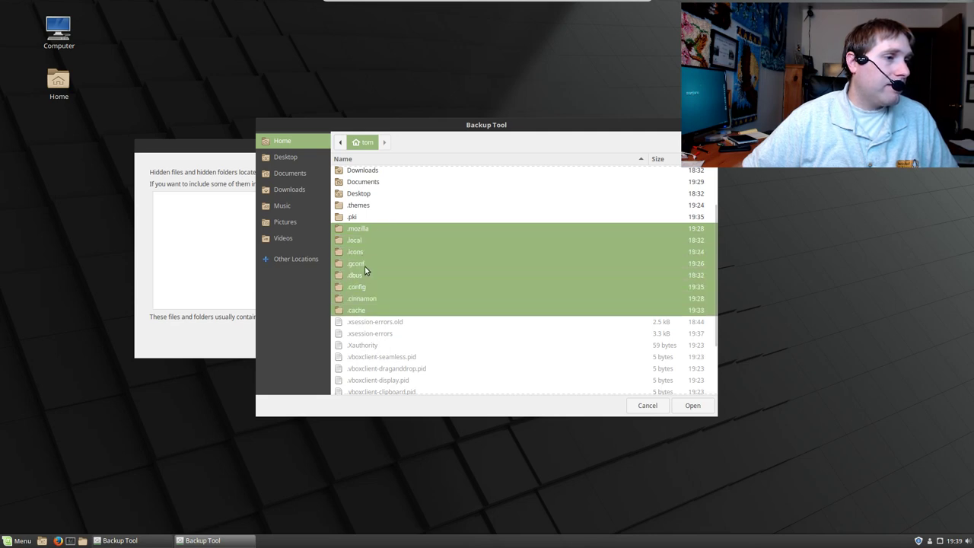
ctrl+click(372, 218)
ctrl+click(369, 207)
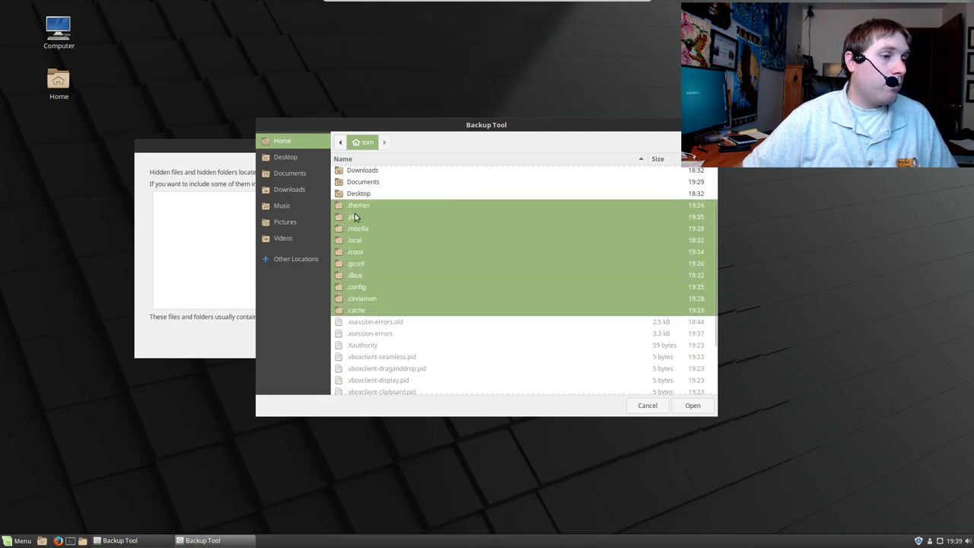
click(691, 406)
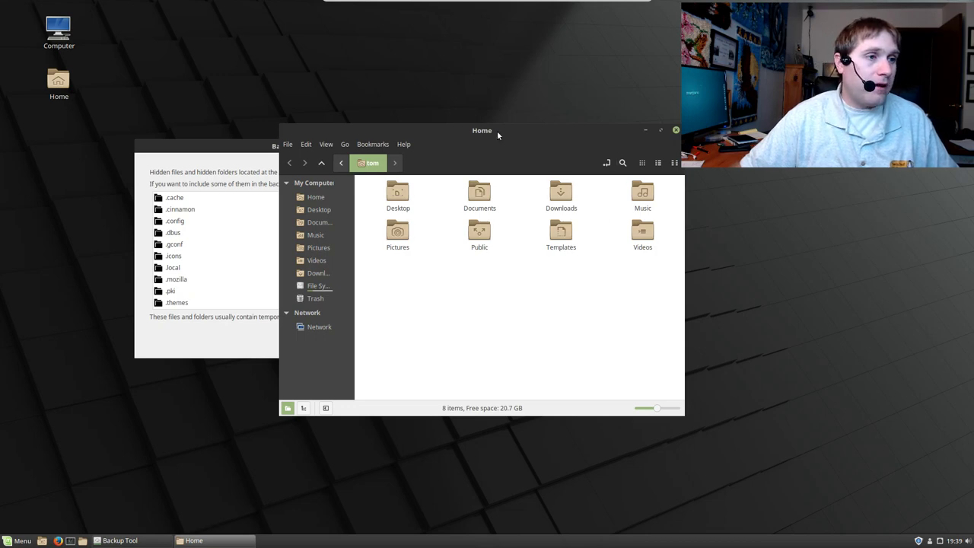
- Show the hidden files in the home folder, examine the firefox folder inside .mozilla, and close the file manager
drag(498, 131, 674, 239)
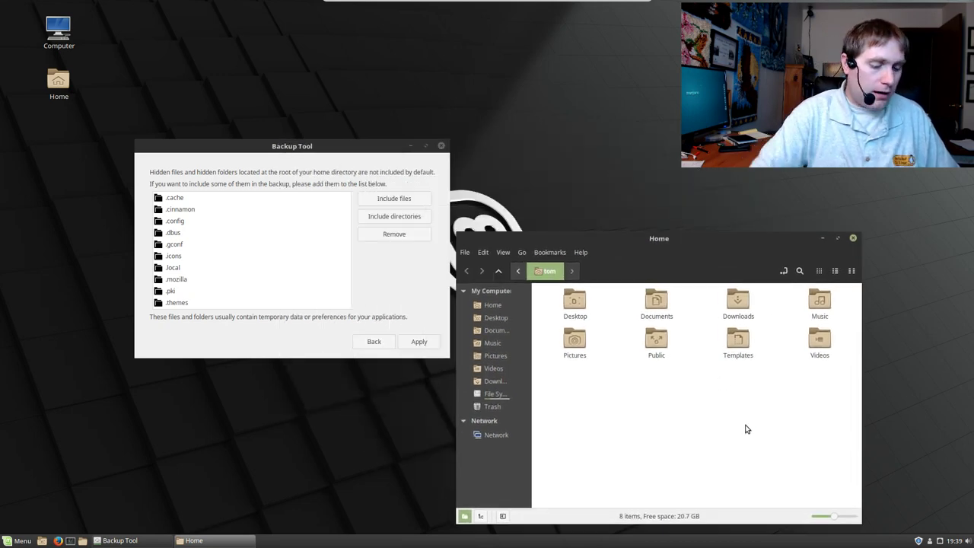
key(ctrl+h)
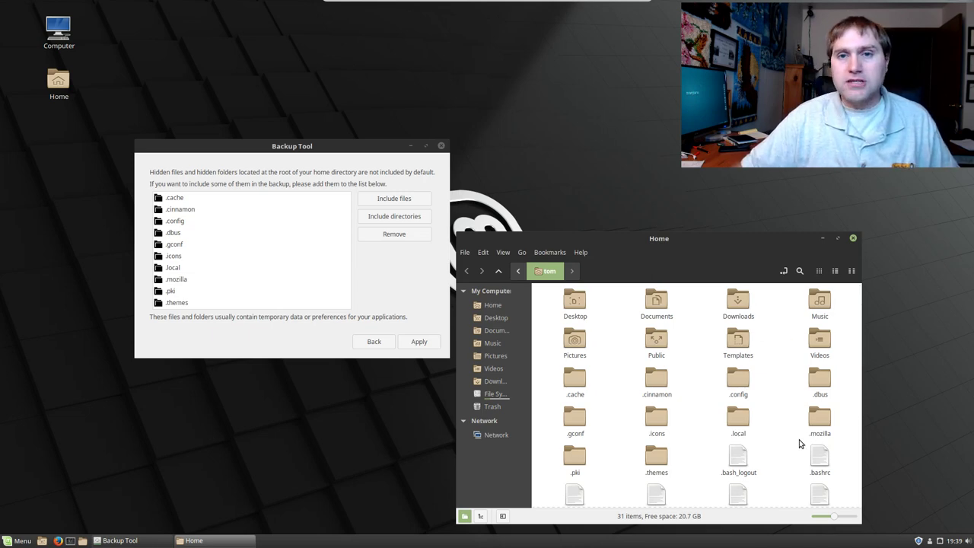
key(ctrl+h)
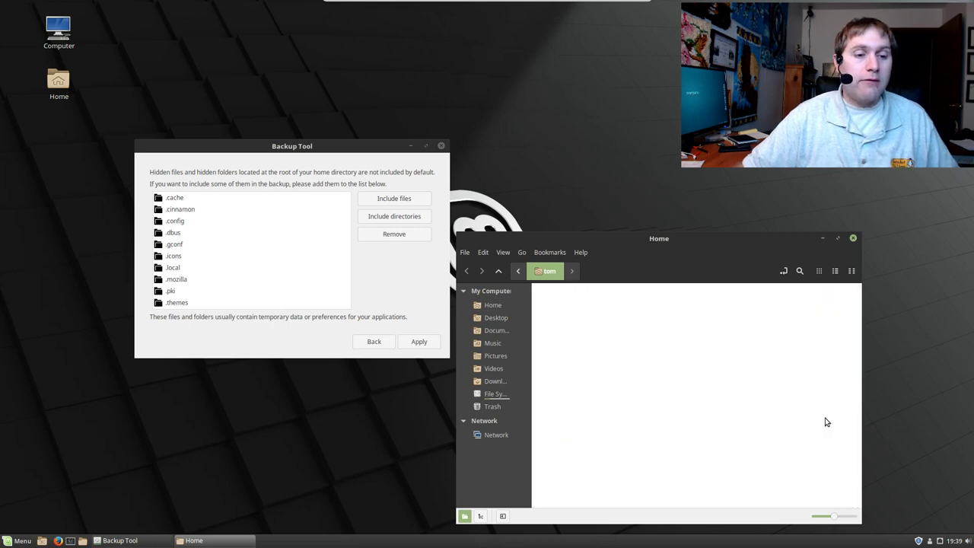
double_click(827, 422)
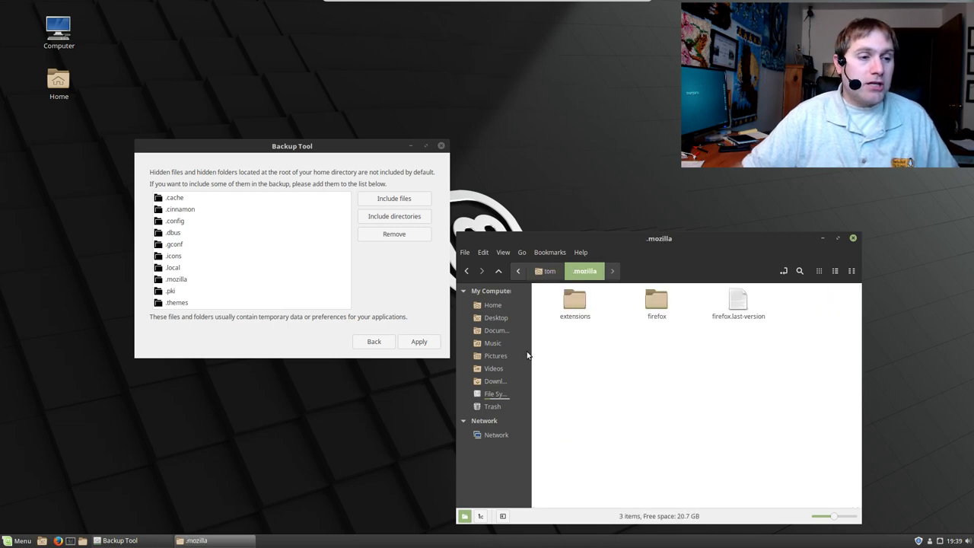
double_click(653, 305)
click(820, 305)
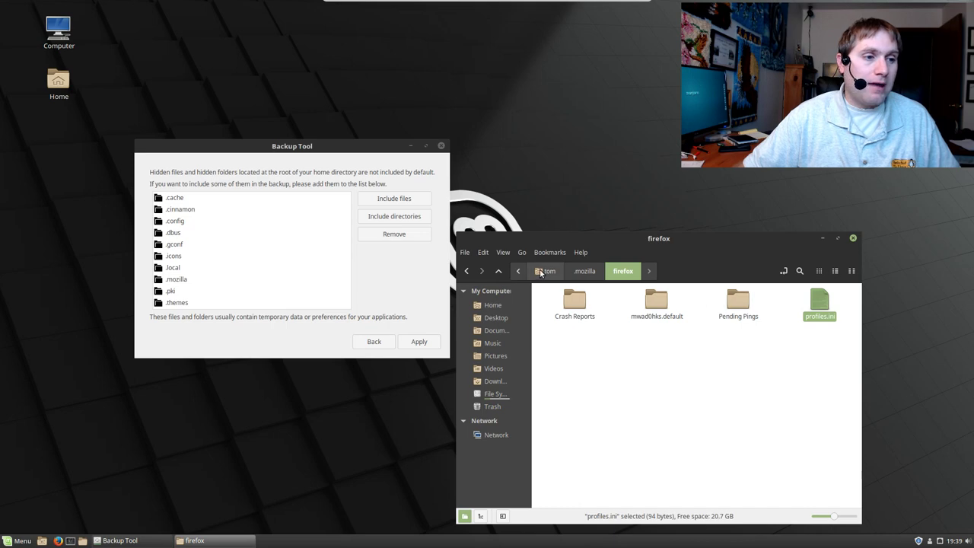
click(544, 271)
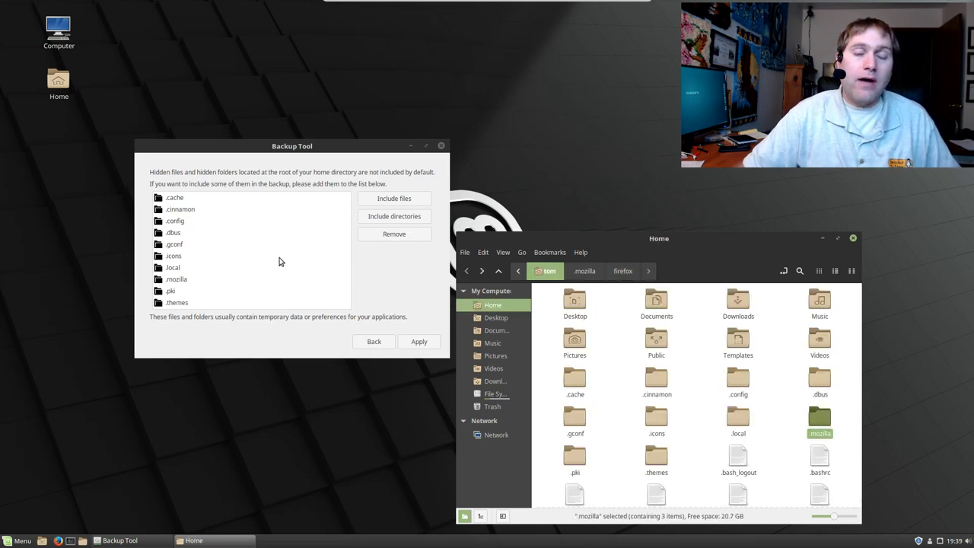
click(853, 240)
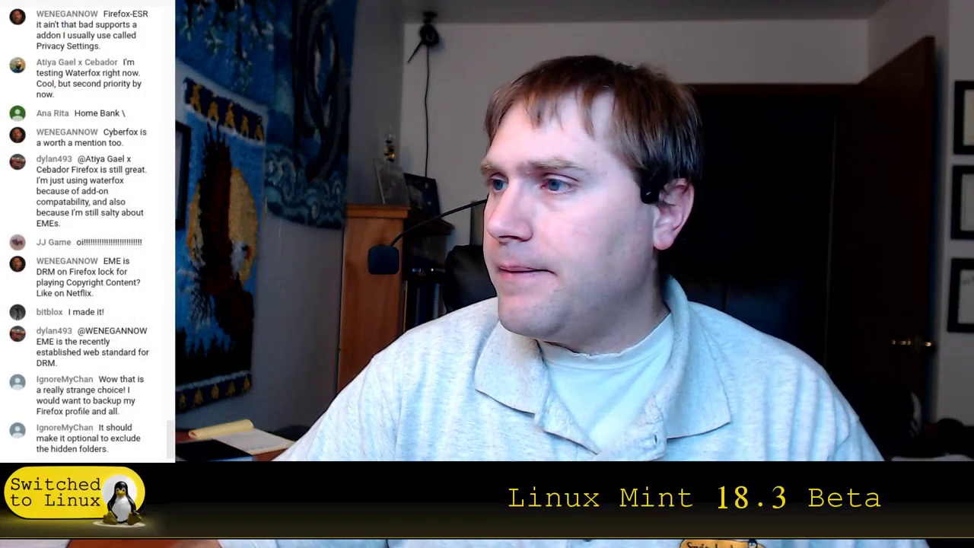
scroll(61, 141, up, 10)
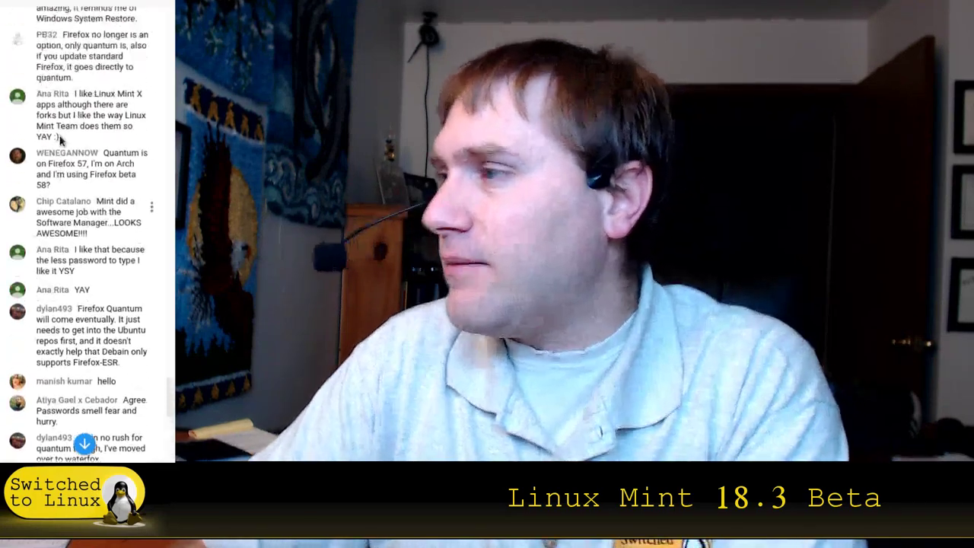
scroll(61, 141, up, 15)
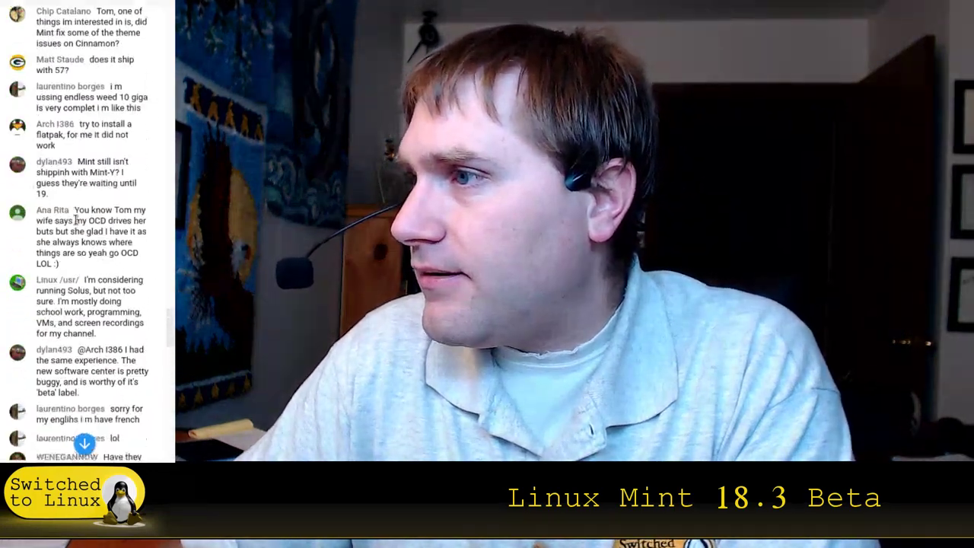
scroll(74, 223, up, 4)
scroll(75, 223, down, 3)
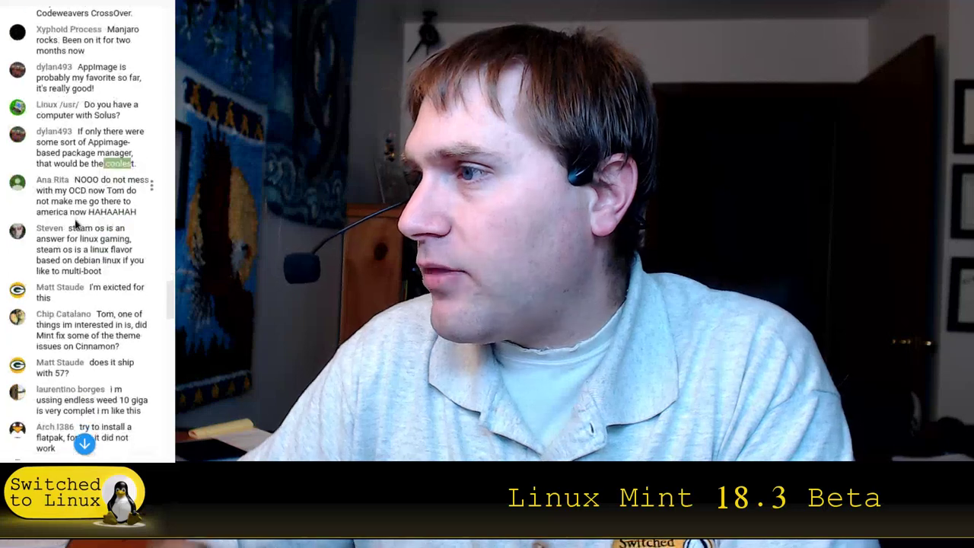